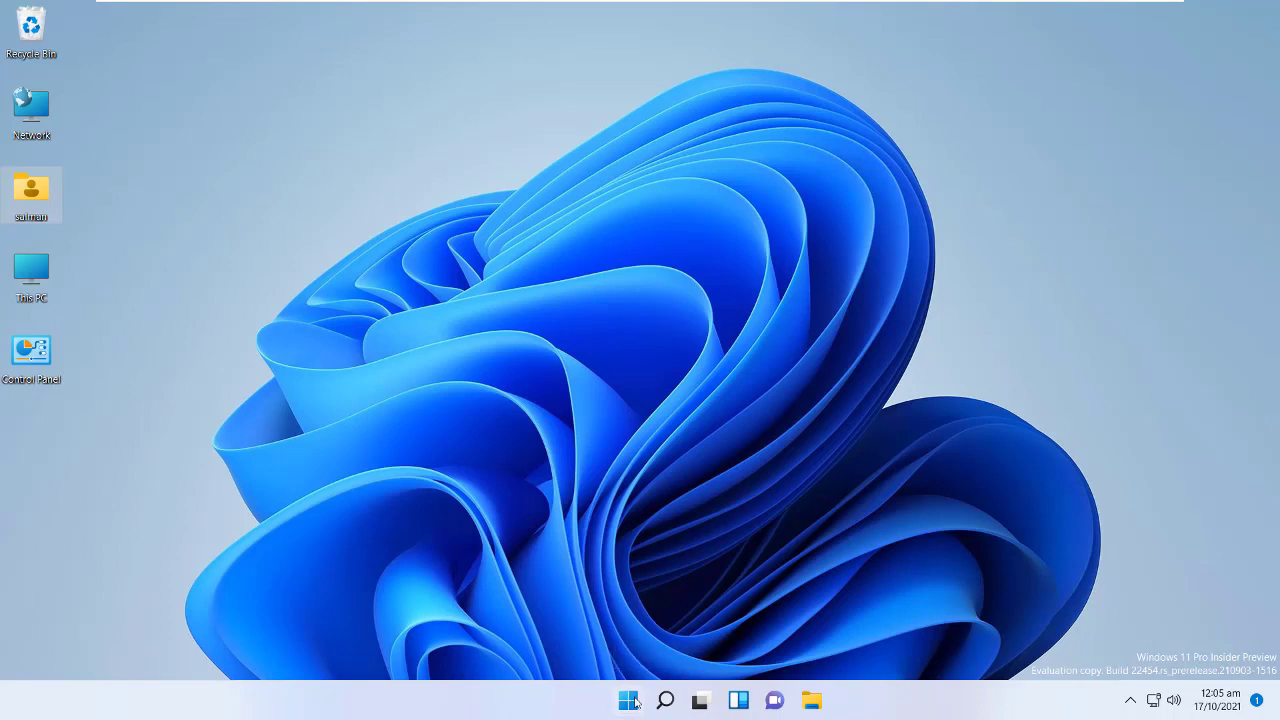
- Search Windows for "nat" from the Start menu, then clear the query and close the search
{"action": "left_click", "coordinate": [629, 701]}
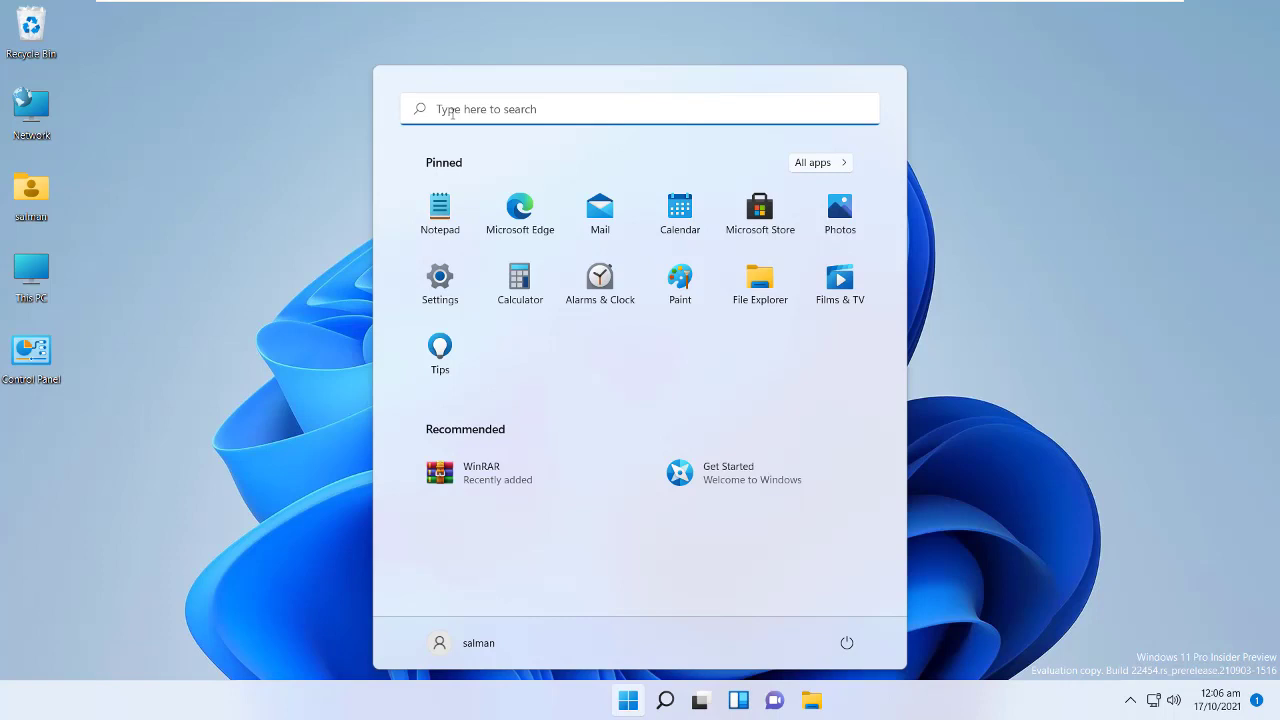
{"action": "left_click", "coordinate": [452, 112]}
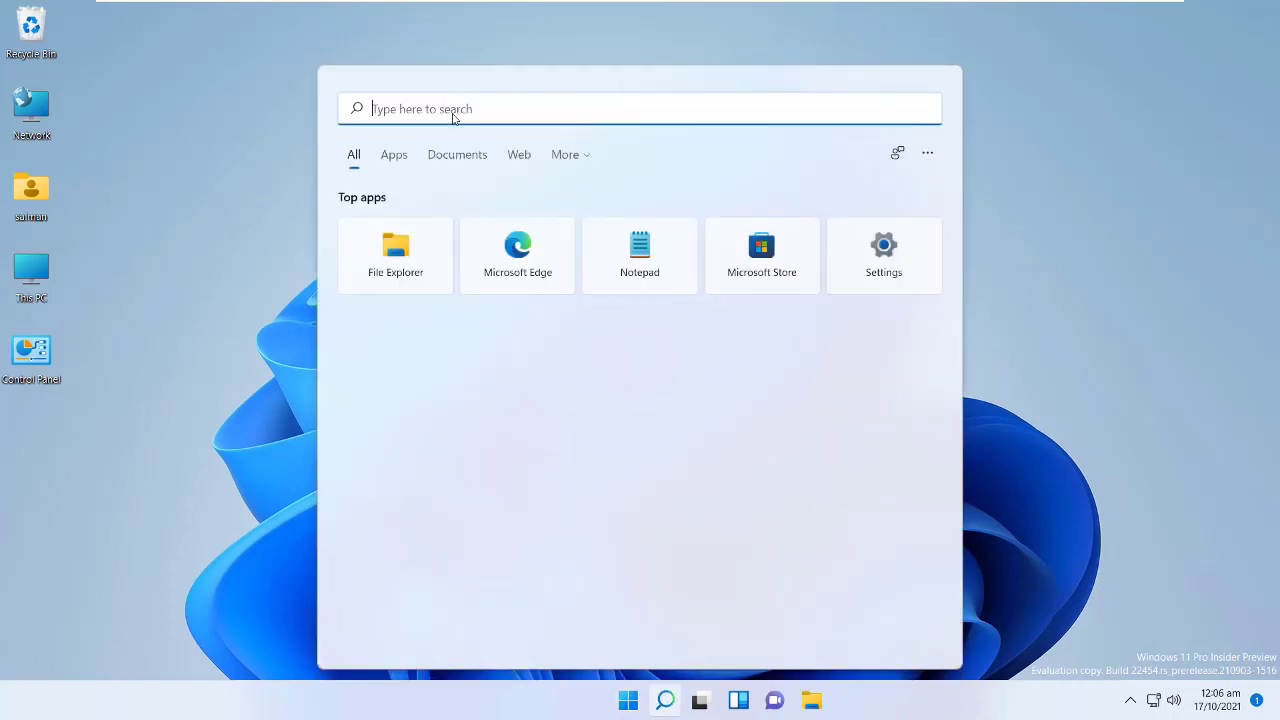
{"action": "type", "text": "na"}
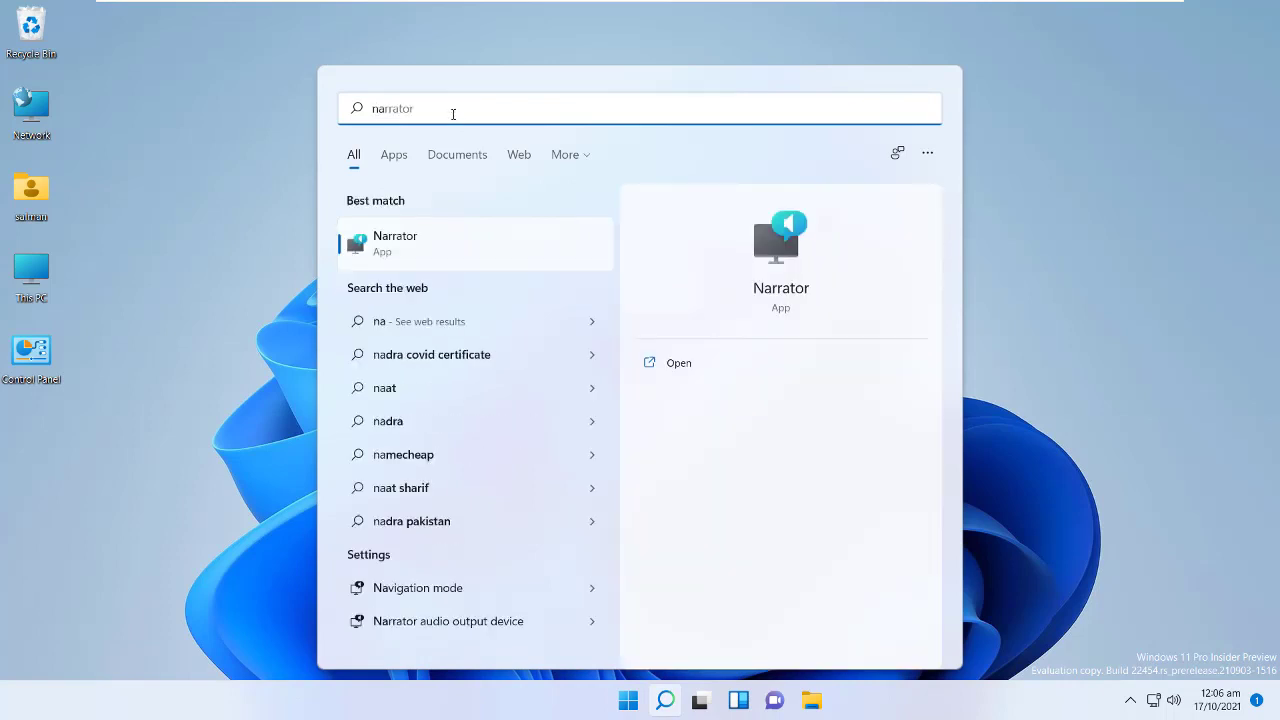
{"action": "type", "text": "t"}
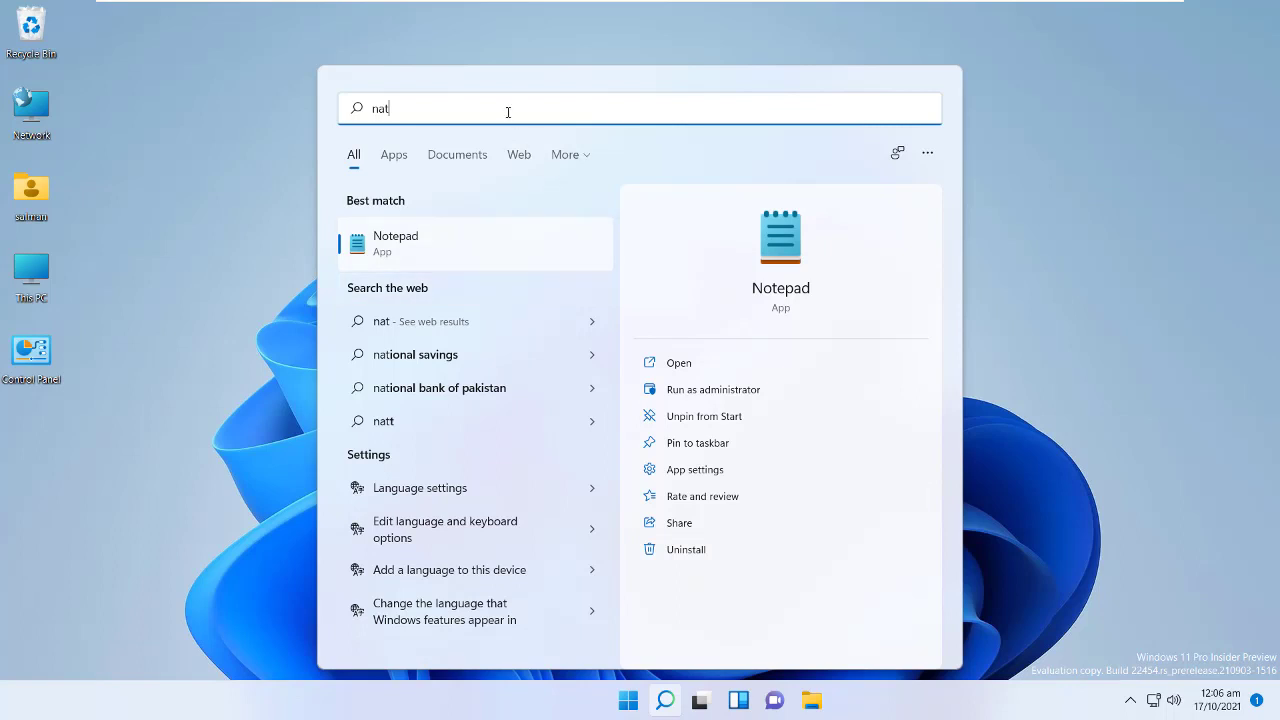
{"action": "key", "text": "BackSpace"}
{"action": "key", "text": "BackSpace"}
{"action": "key", "text": "BackSpace"}
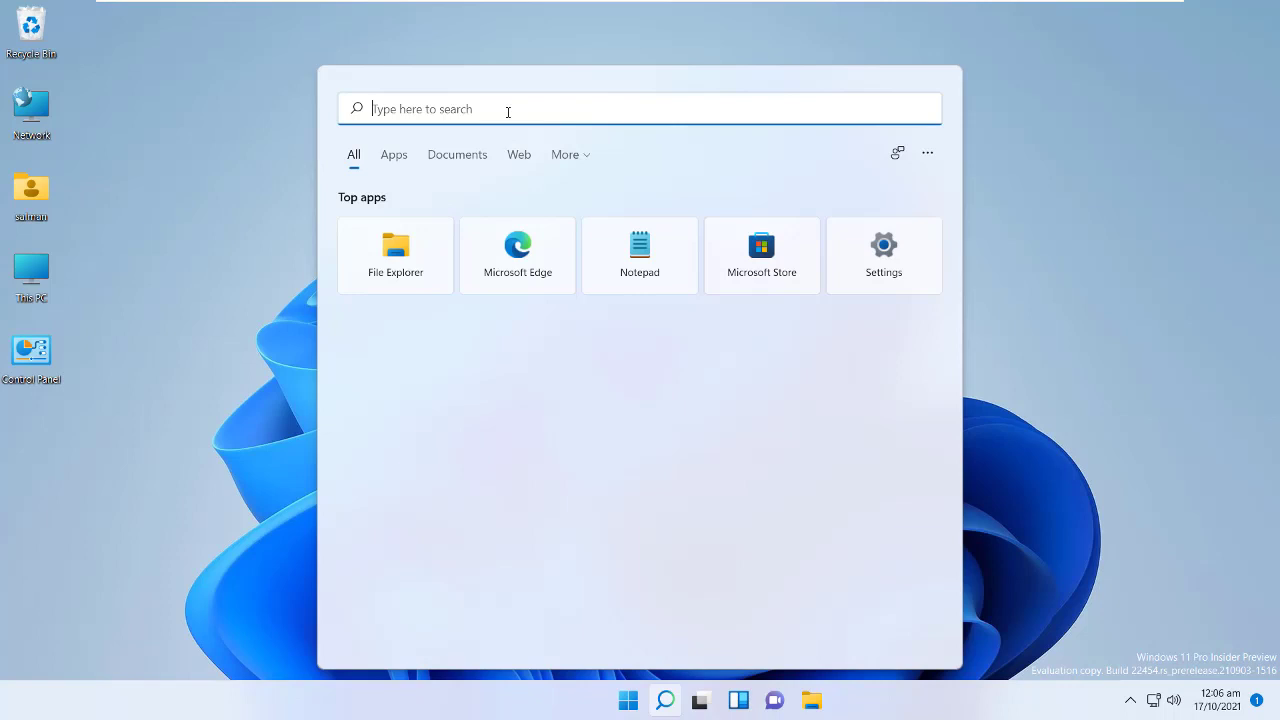
{"action": "left_click", "coordinate": [1081, 303]}
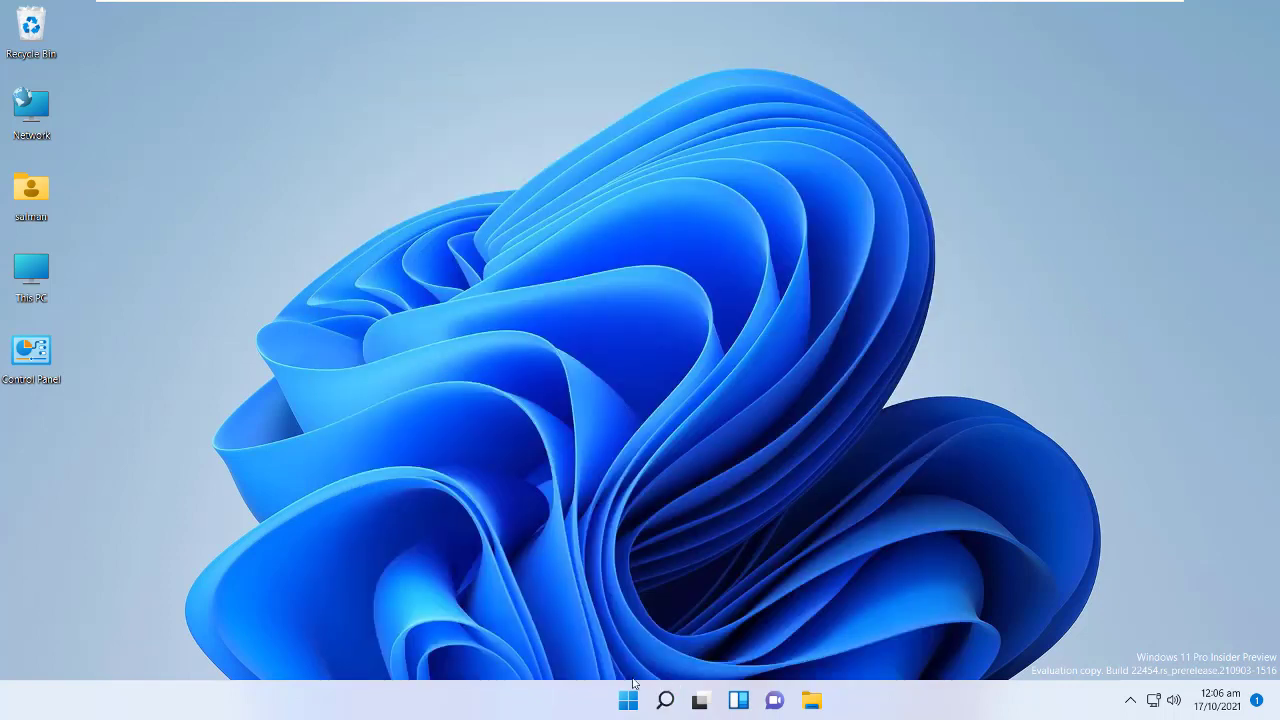
- Unpin Calculator from the Start menu
{"action": "left_click", "coordinate": [630, 702]}
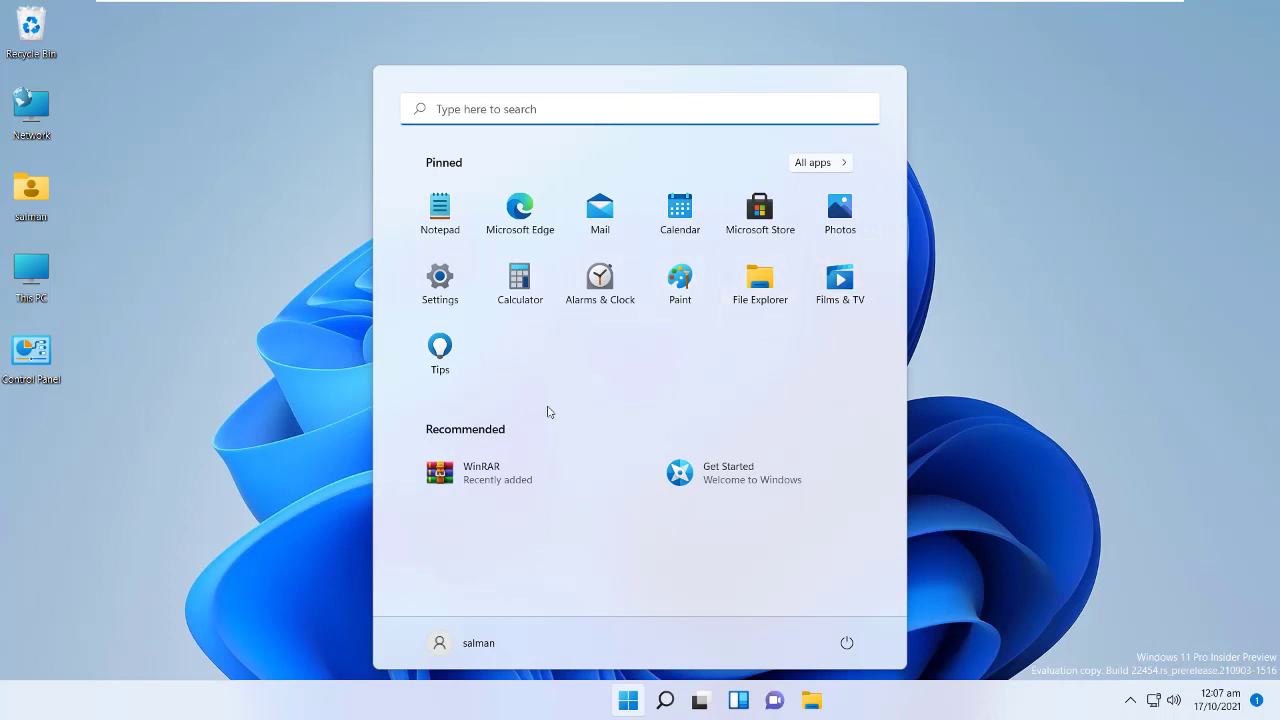
{"action": "right_click", "coordinate": [521, 279]}
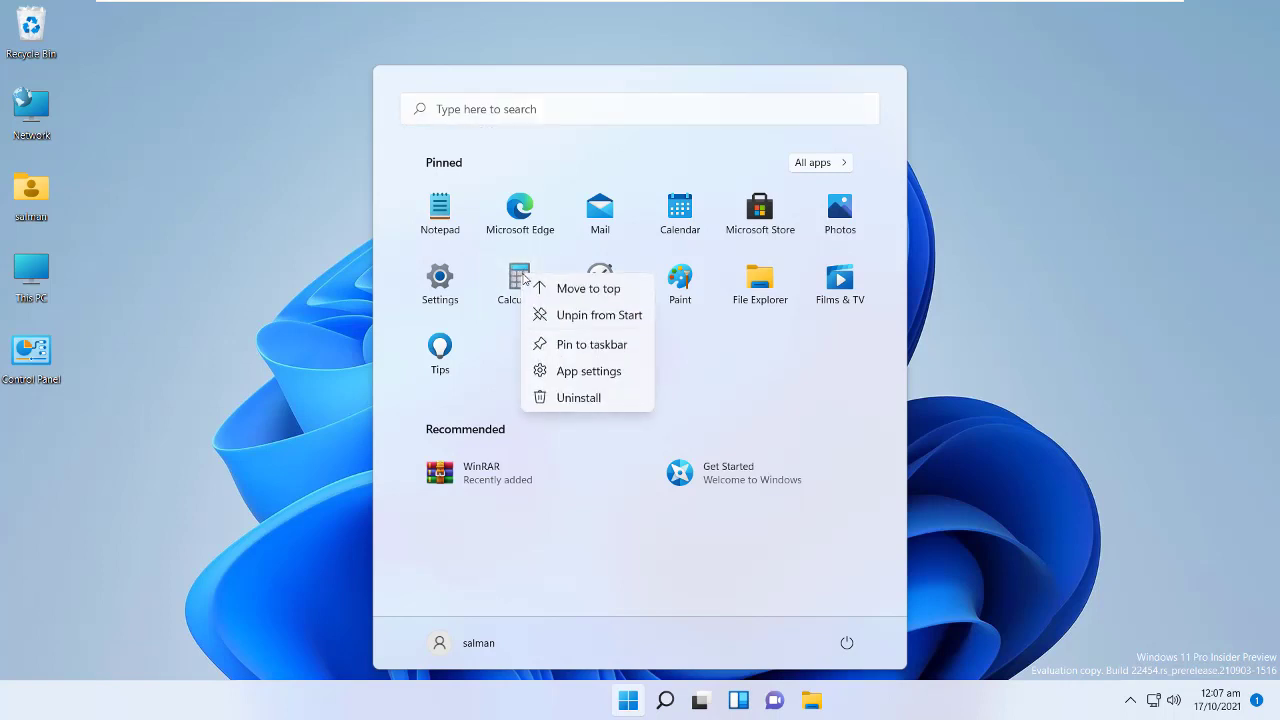
{"action": "left_click", "coordinate": [568, 316]}
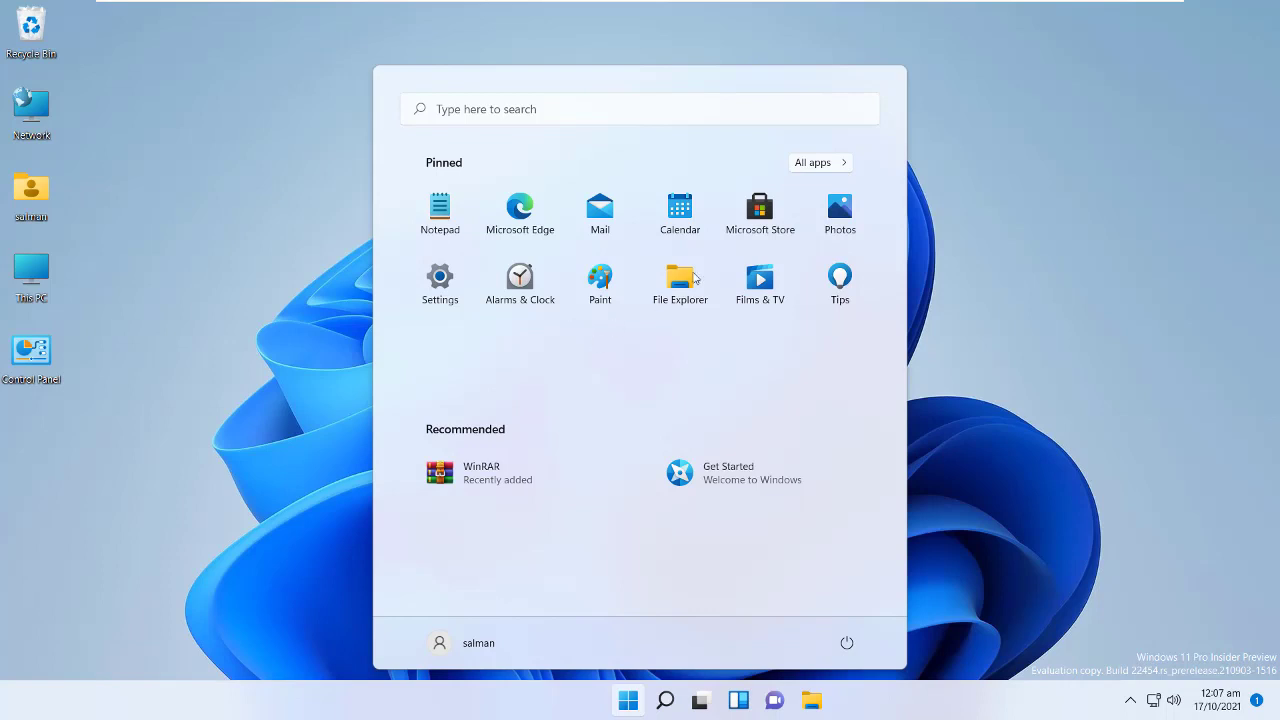
- Pin Calculator to Start from the full app list and return to the pinned apps
{"action": "left_click", "coordinate": [820, 163]}
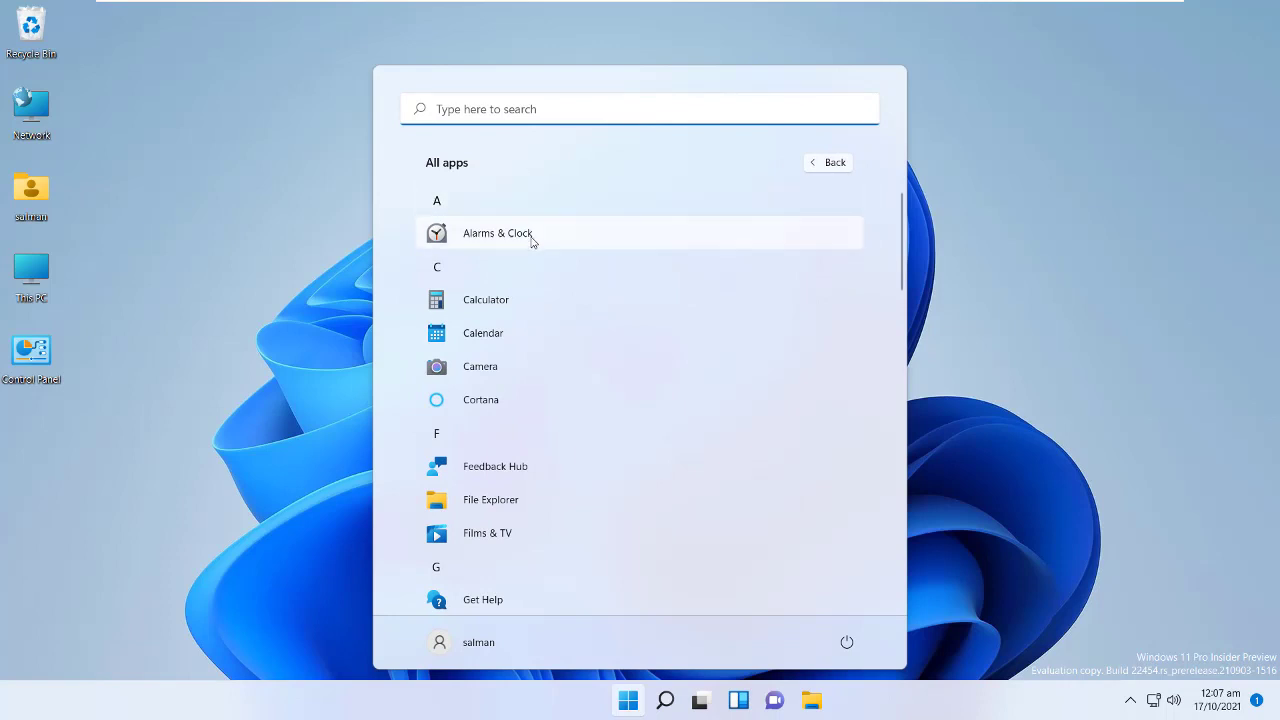
{"action": "right_click", "coordinate": [475, 307]}
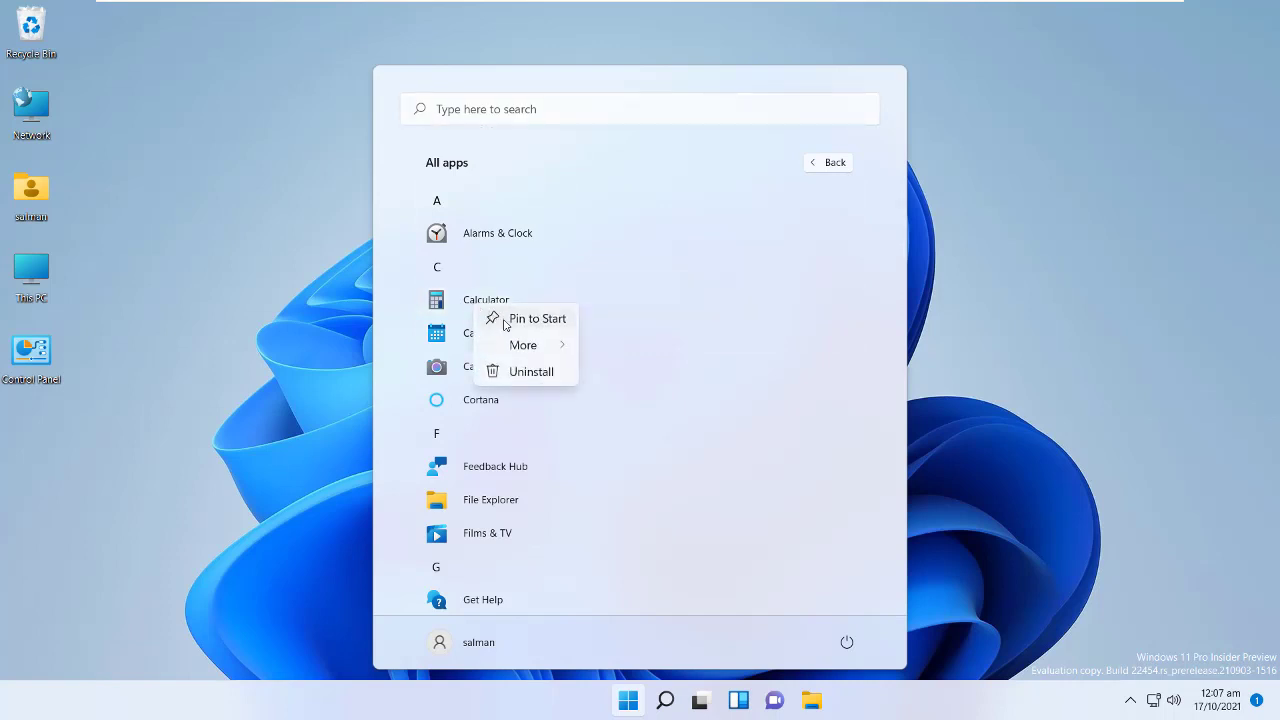
{"action": "left_click", "coordinate": [507, 320]}
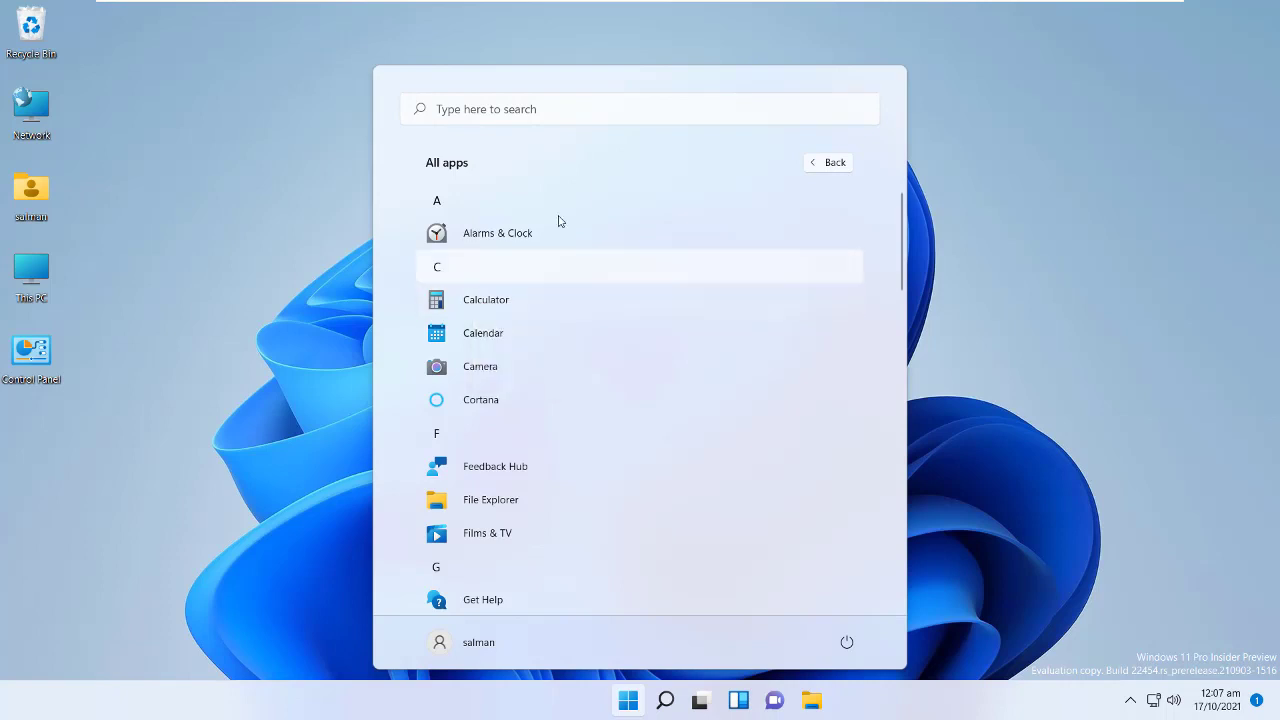
{"action": "left_click", "coordinate": [828, 162]}
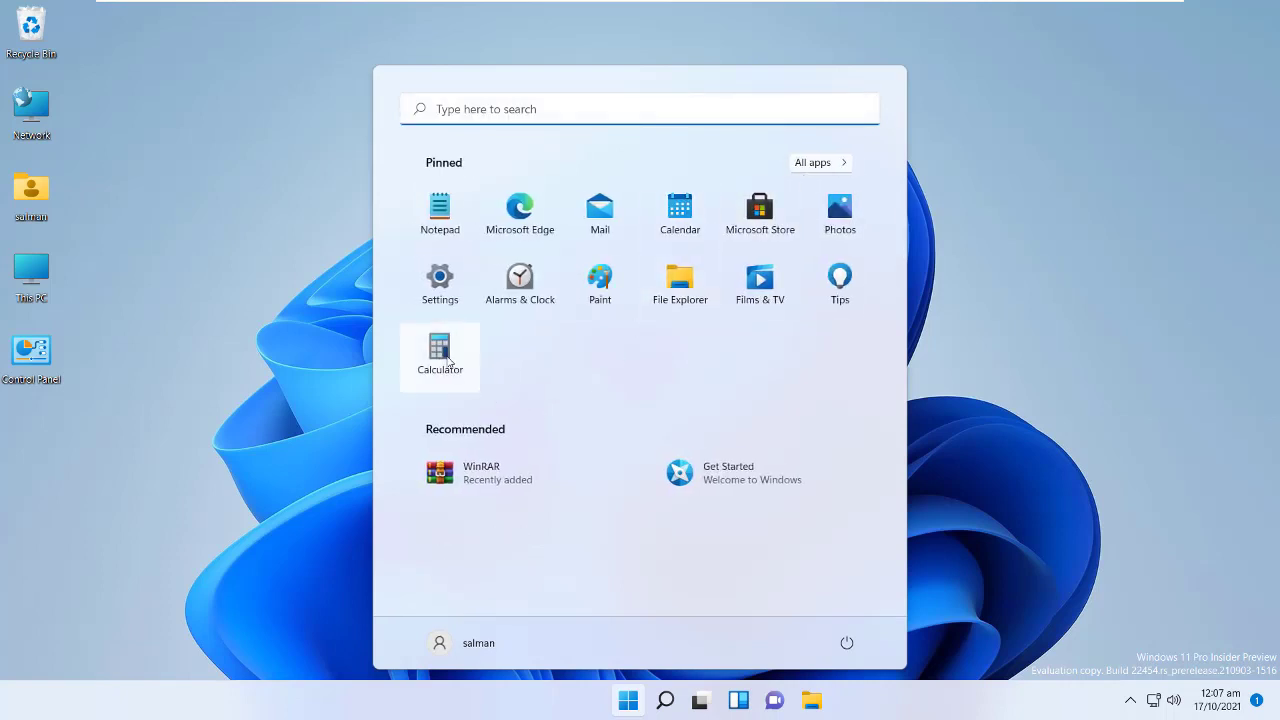
- Pin Calculator to the taskbar from the full app list and close the Start menu
{"action": "left_click", "coordinate": [822, 164]}
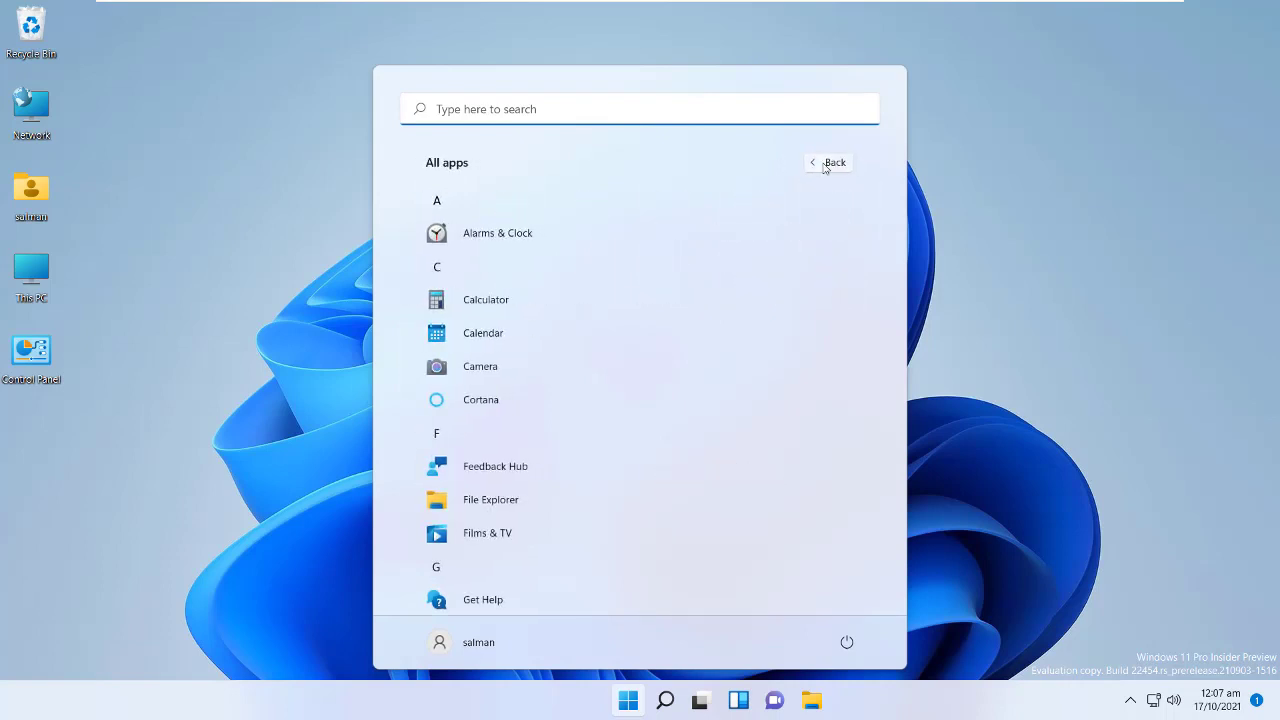
{"action": "right_click", "coordinate": [477, 304]}
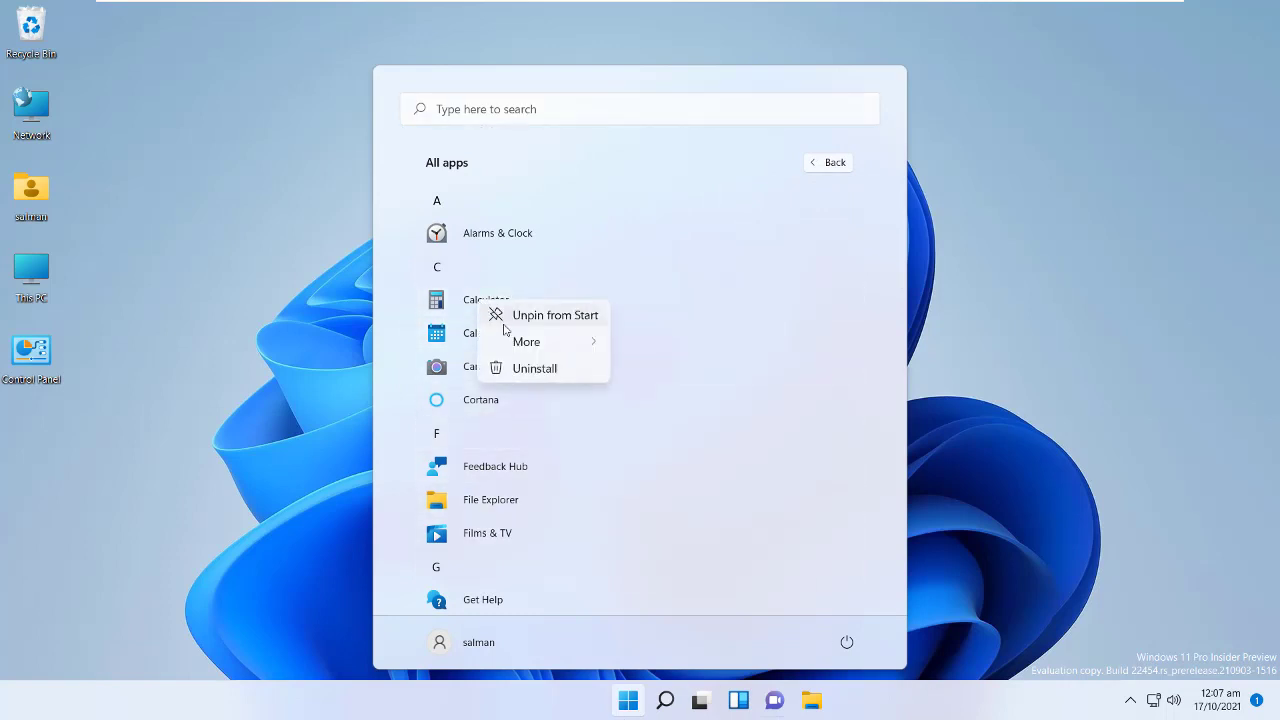
{"action": "mouse_move", "coordinate": [520, 344]}
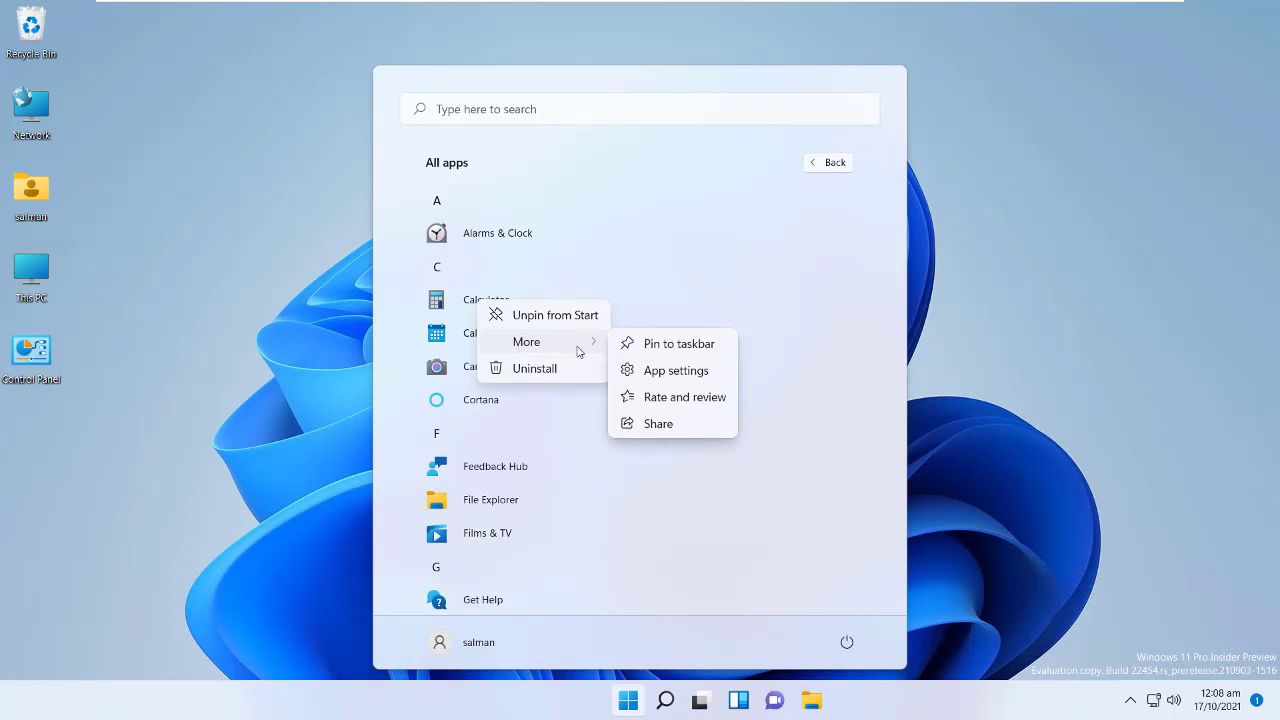
{"action": "left_click", "coordinate": [659, 346]}
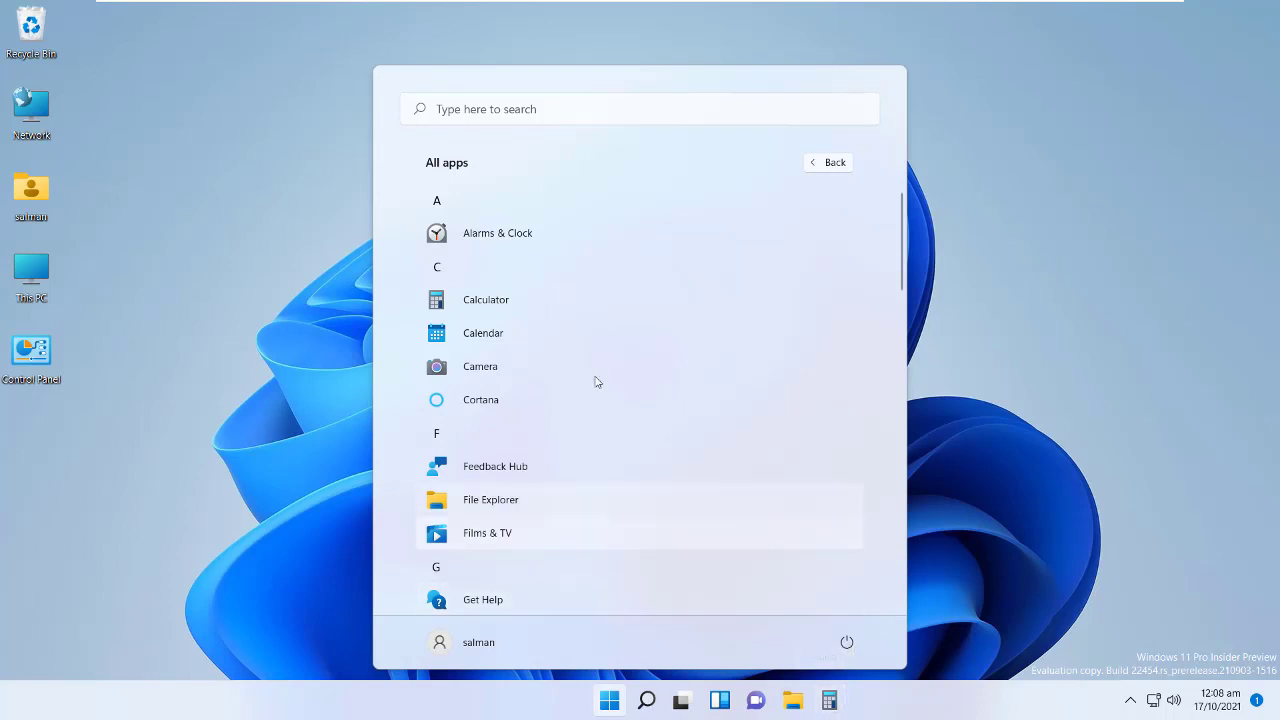
{"action": "left_click", "coordinate": [616, 704]}
- Examine the Start menu's pinned apps and the Windows search window, closing each again
{"action": "left_click", "coordinate": [614, 707]}
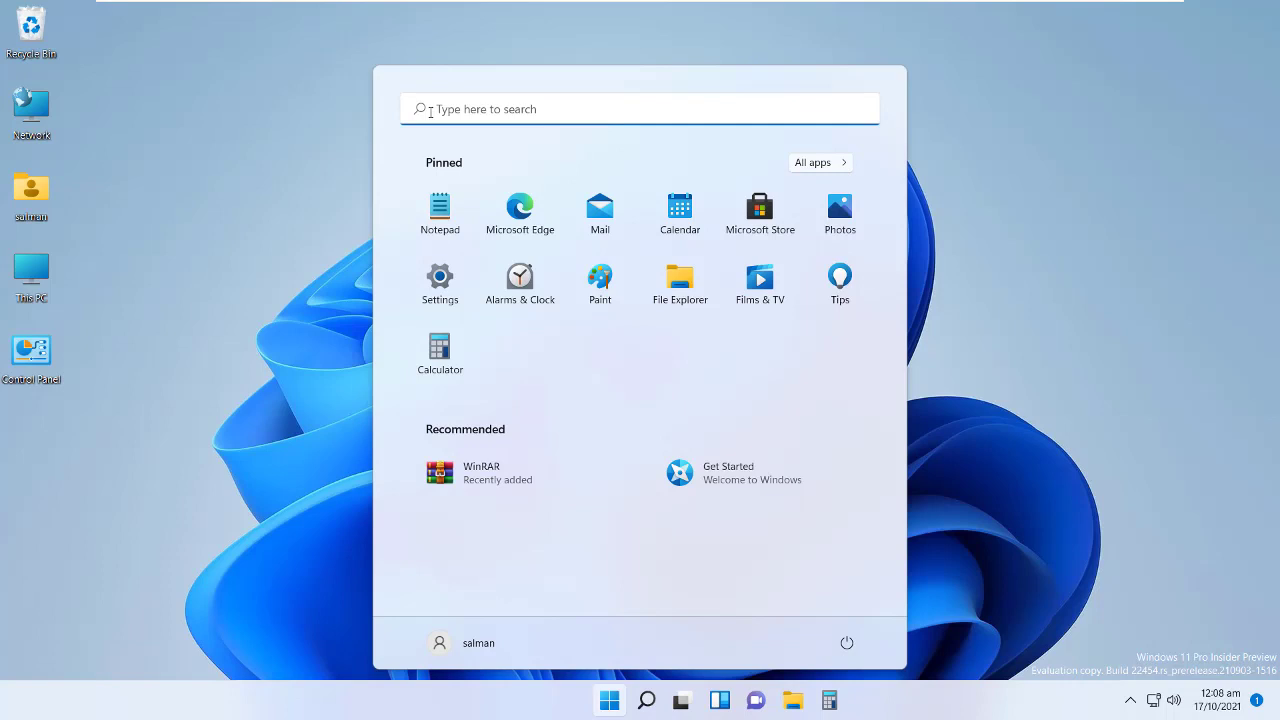
{"action": "left_click", "coordinate": [1067, 500]}
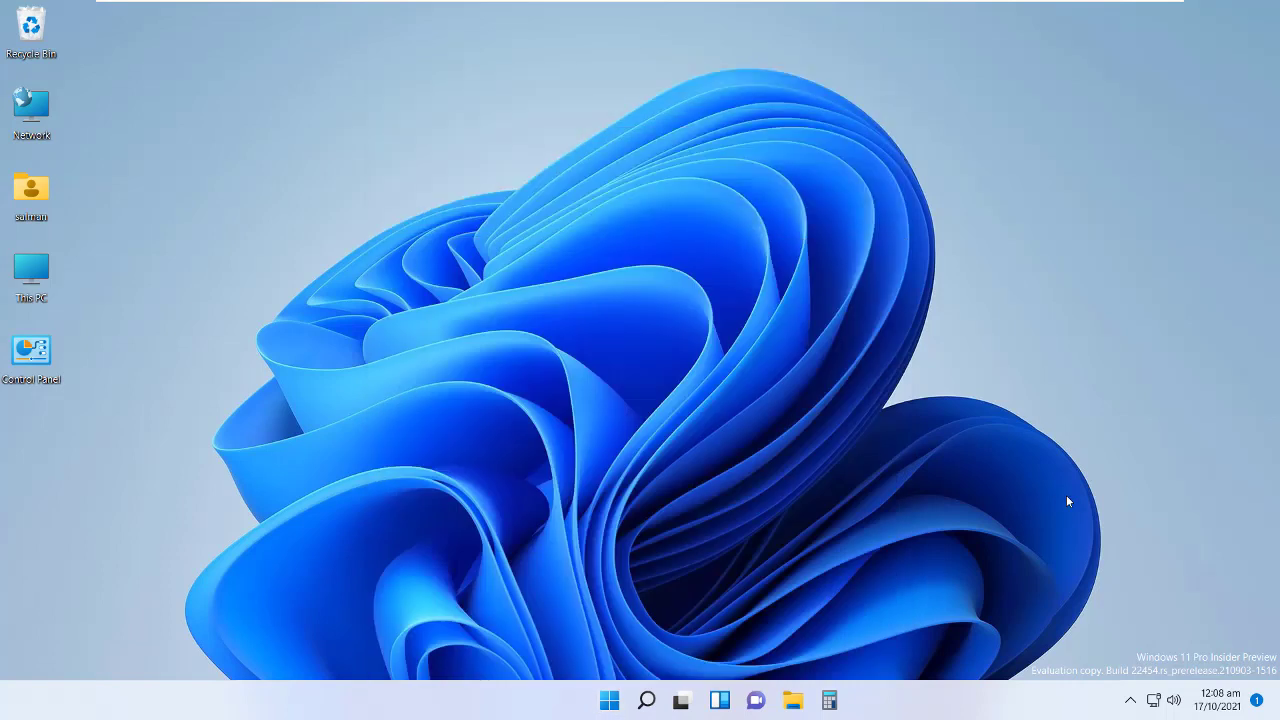
{"action": "left_click", "coordinate": [612, 703]}
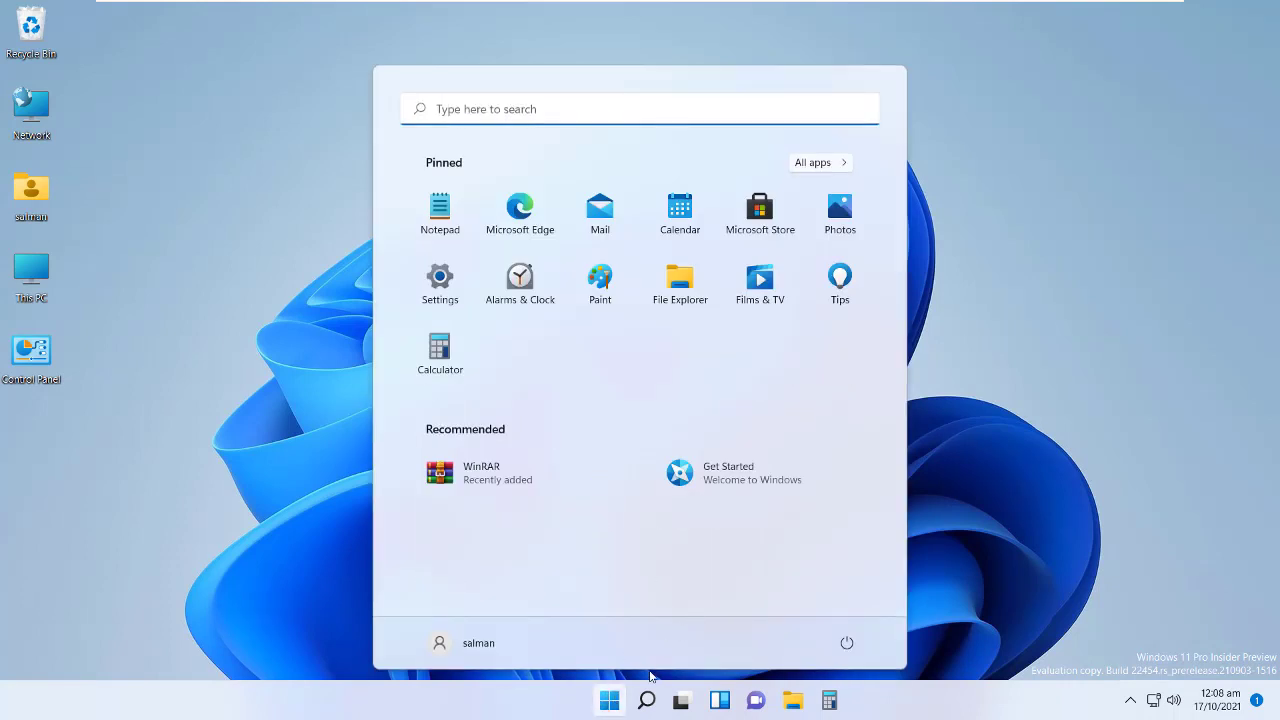
{"action": "left_click", "coordinate": [1028, 616]}
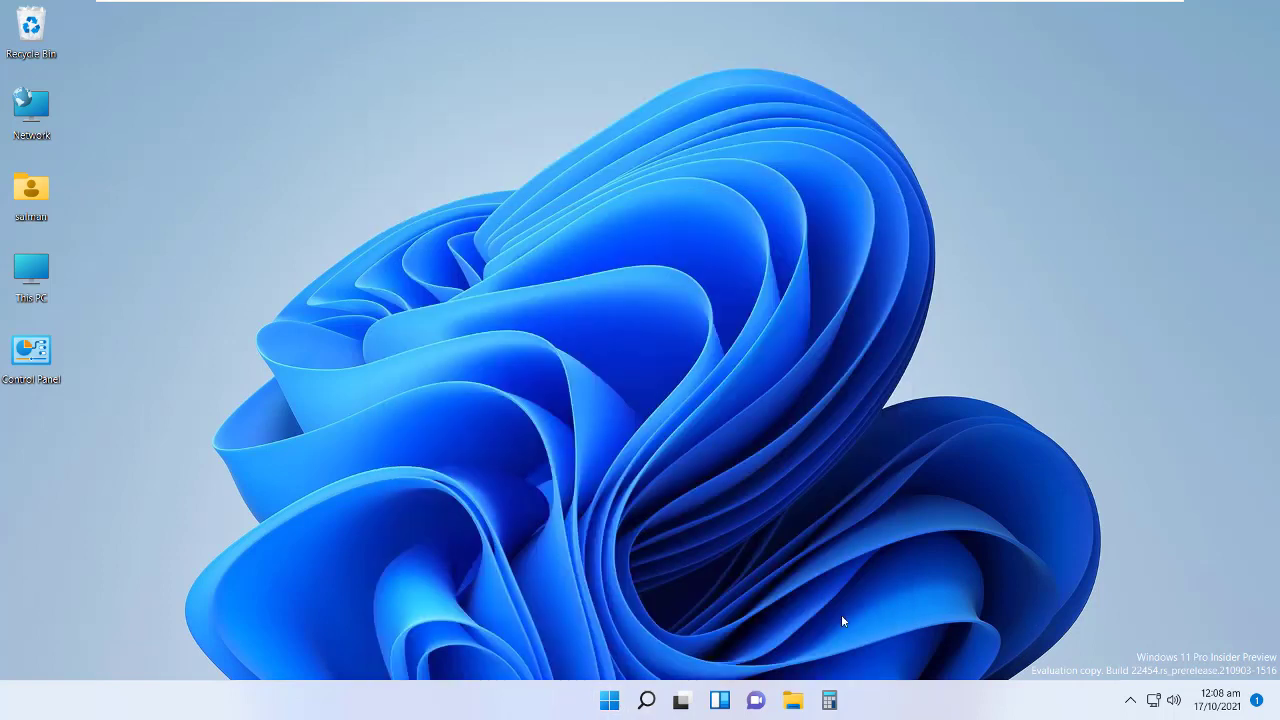
{"action": "left_click", "coordinate": [648, 703]}
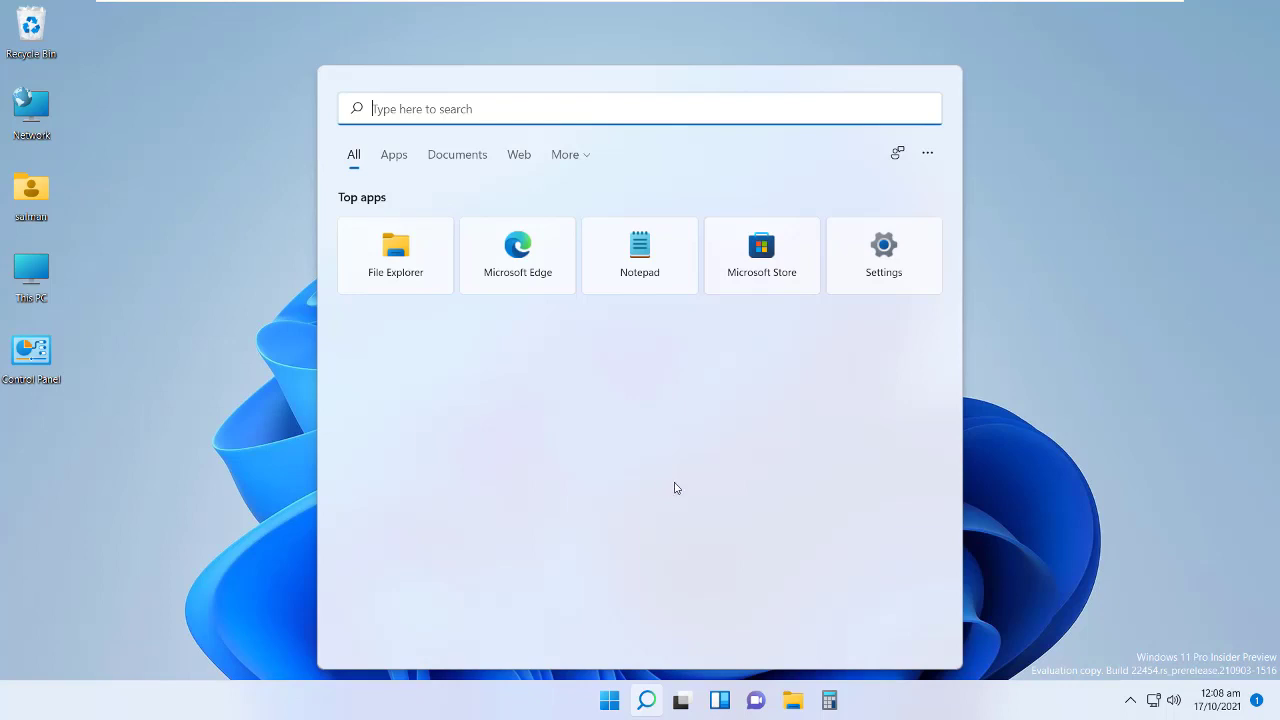
{"action": "left_click", "coordinate": [1052, 519]}
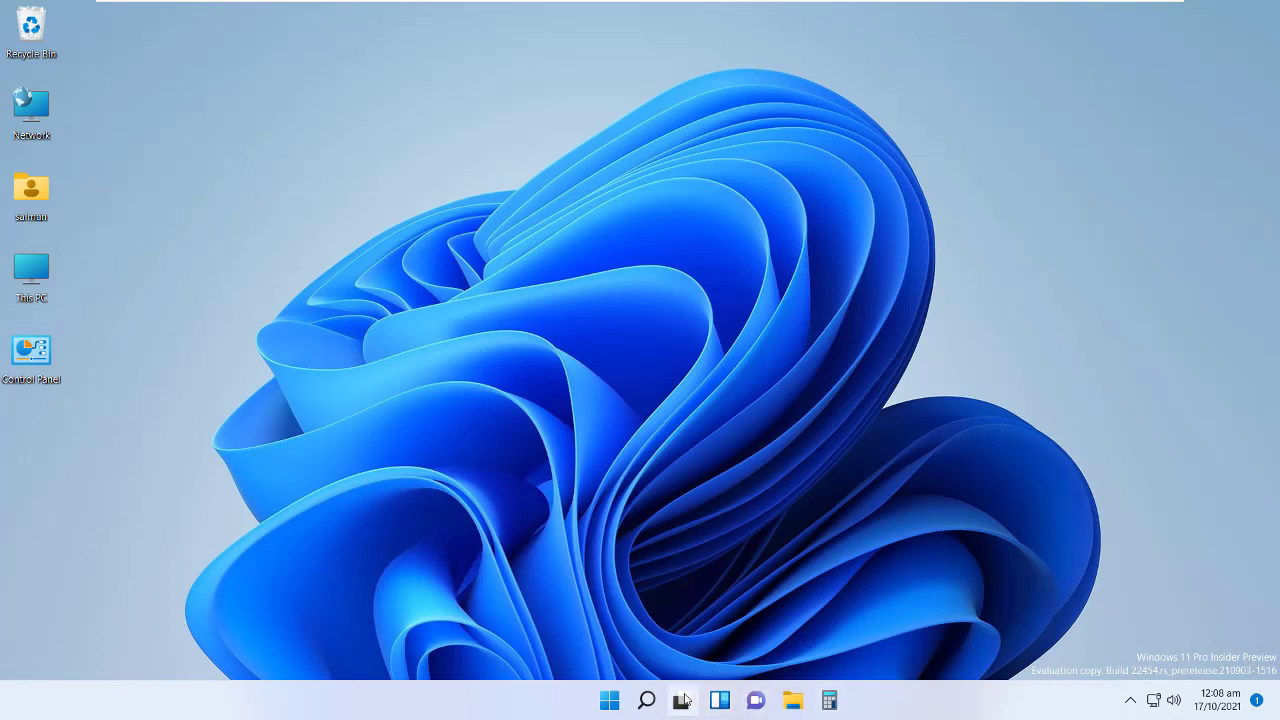
- Open Task View and switch to Desktop 1
{"action": "mouse_move", "coordinate": [685, 698]}
{"action": "key", "text": "super+Tab"}
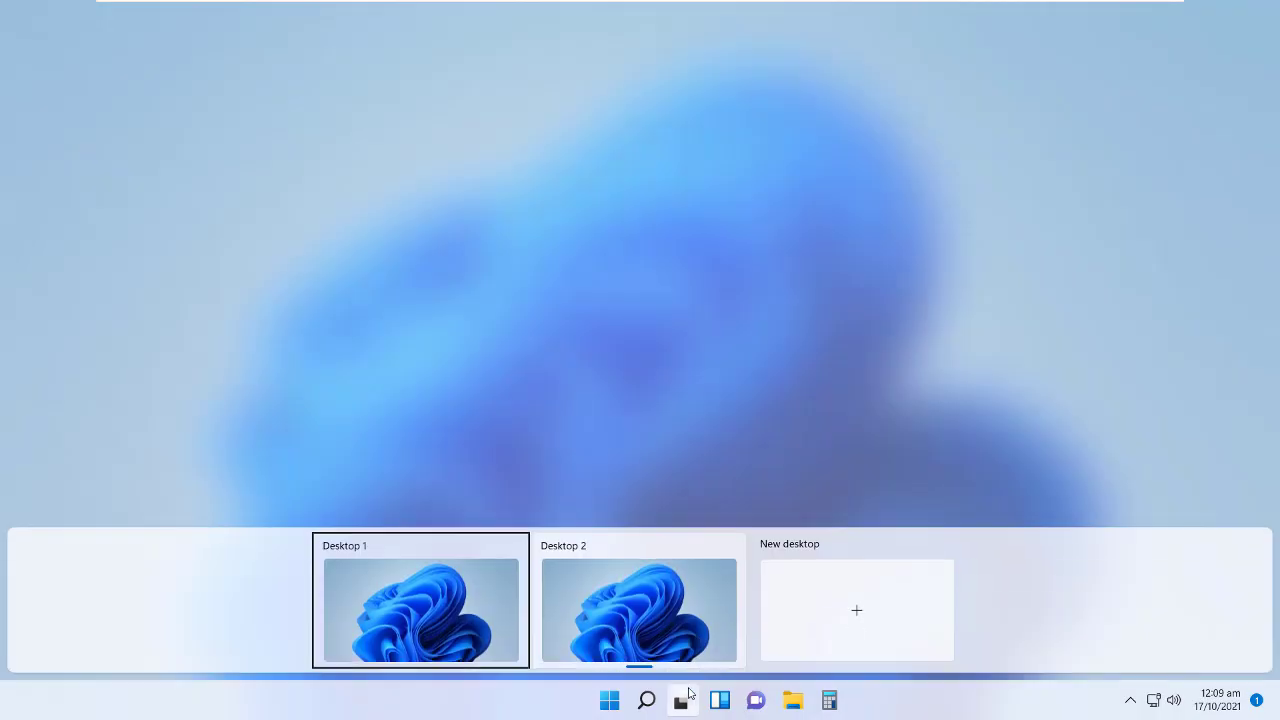
{"action": "left_click", "coordinate": [446, 599]}
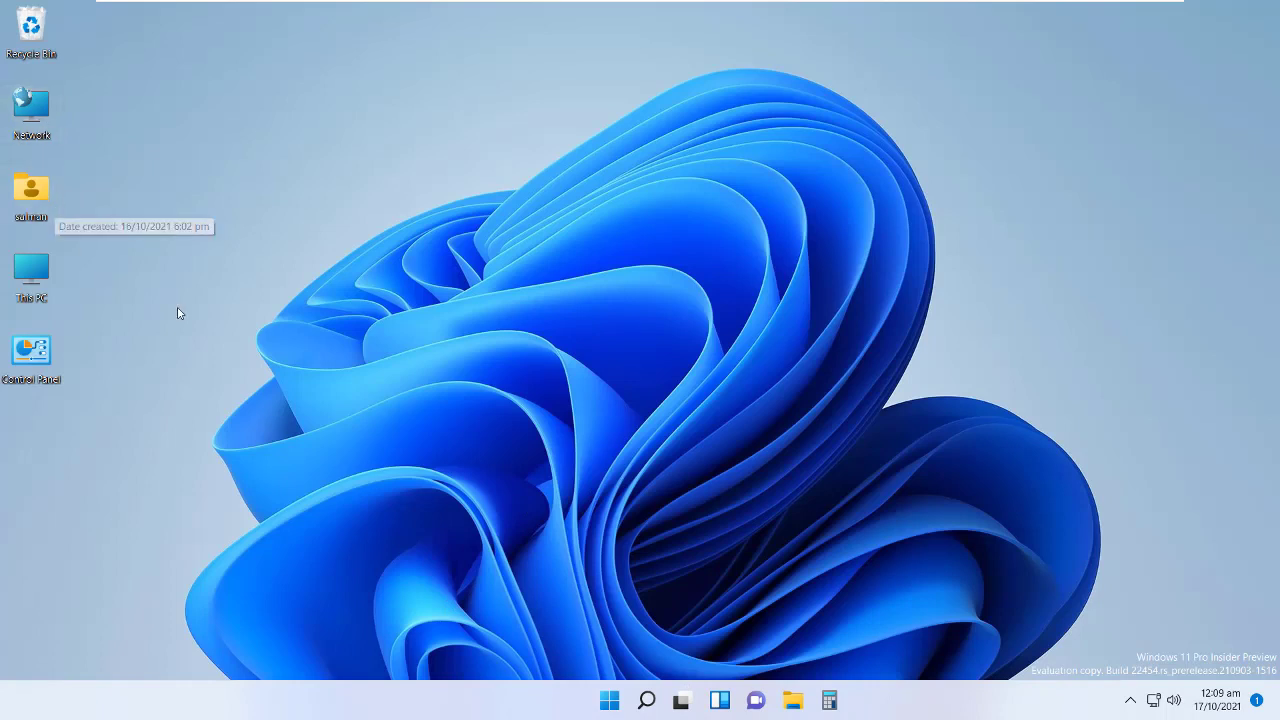
- Open the user's profile folder and a This PC window on Desktop 1, and minimise This PC
{"action": "double_click", "coordinate": [46, 190]}
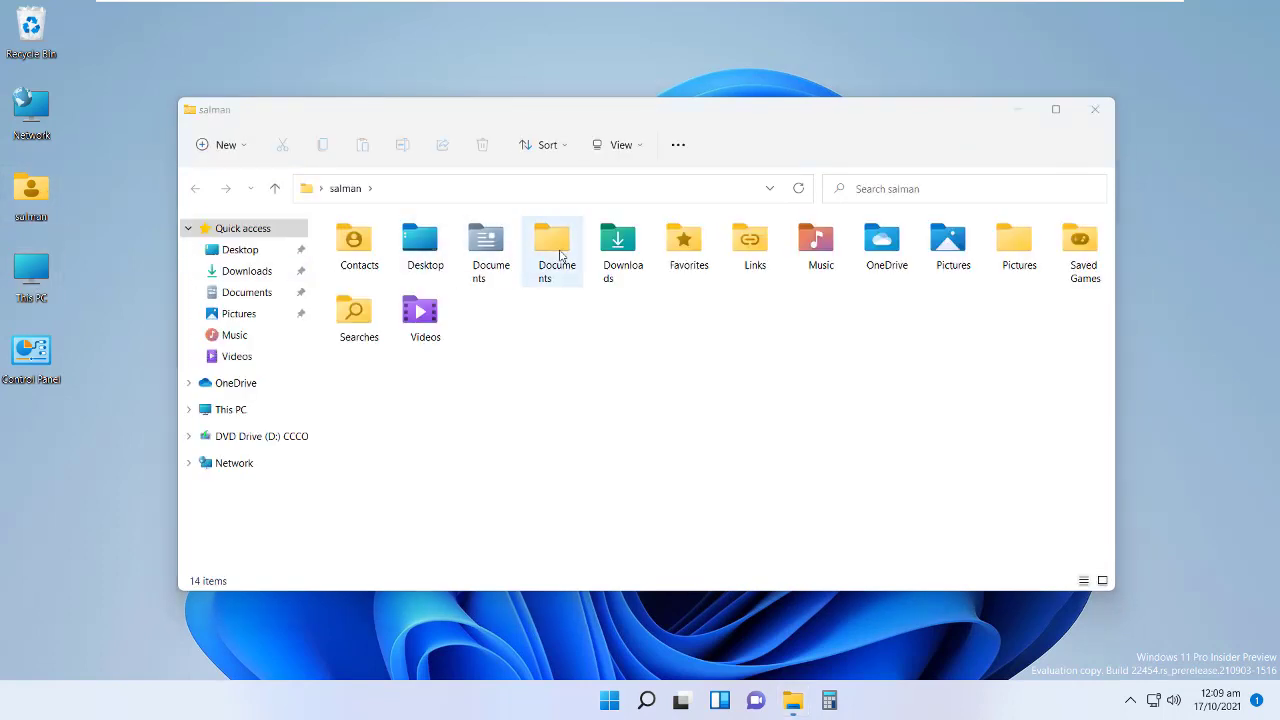
{"action": "double_click", "coordinate": [556, 250]}
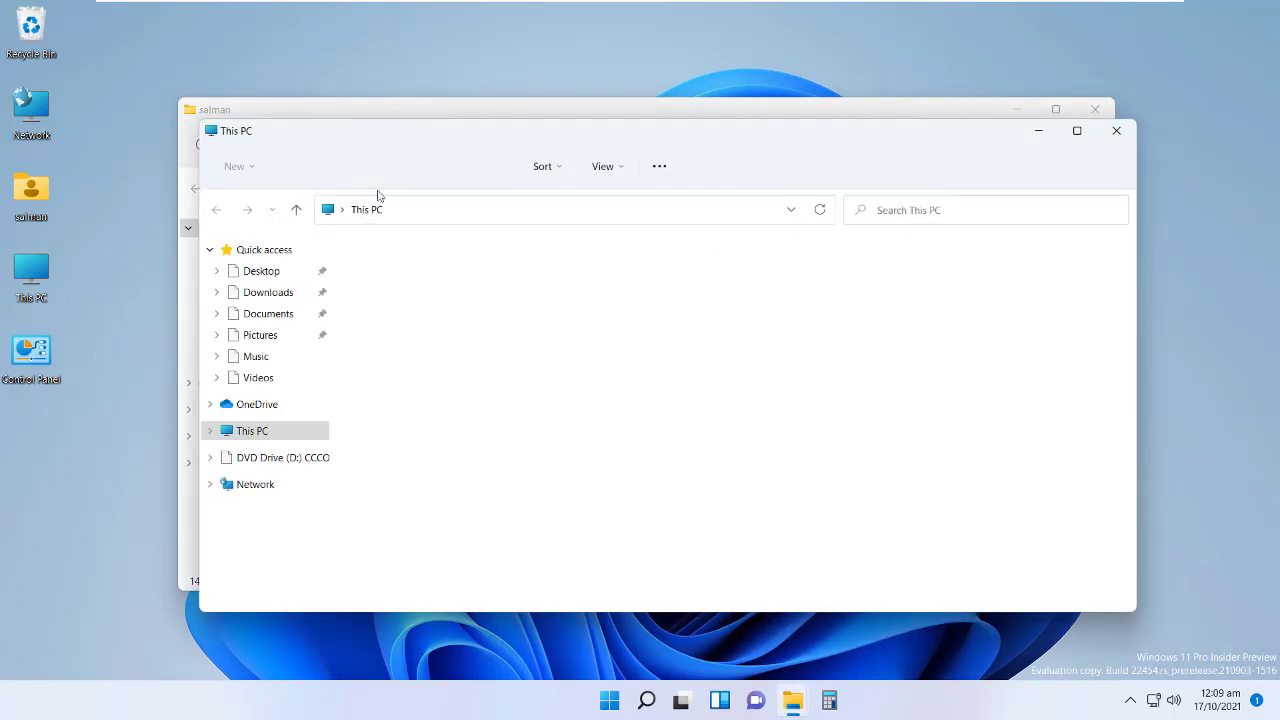
{"action": "left_click", "coordinate": [1038, 133]}
- Open the Links folder inside the user's profile folder and launch Microsoft Edge
{"action": "left_click", "coordinate": [760, 245]}
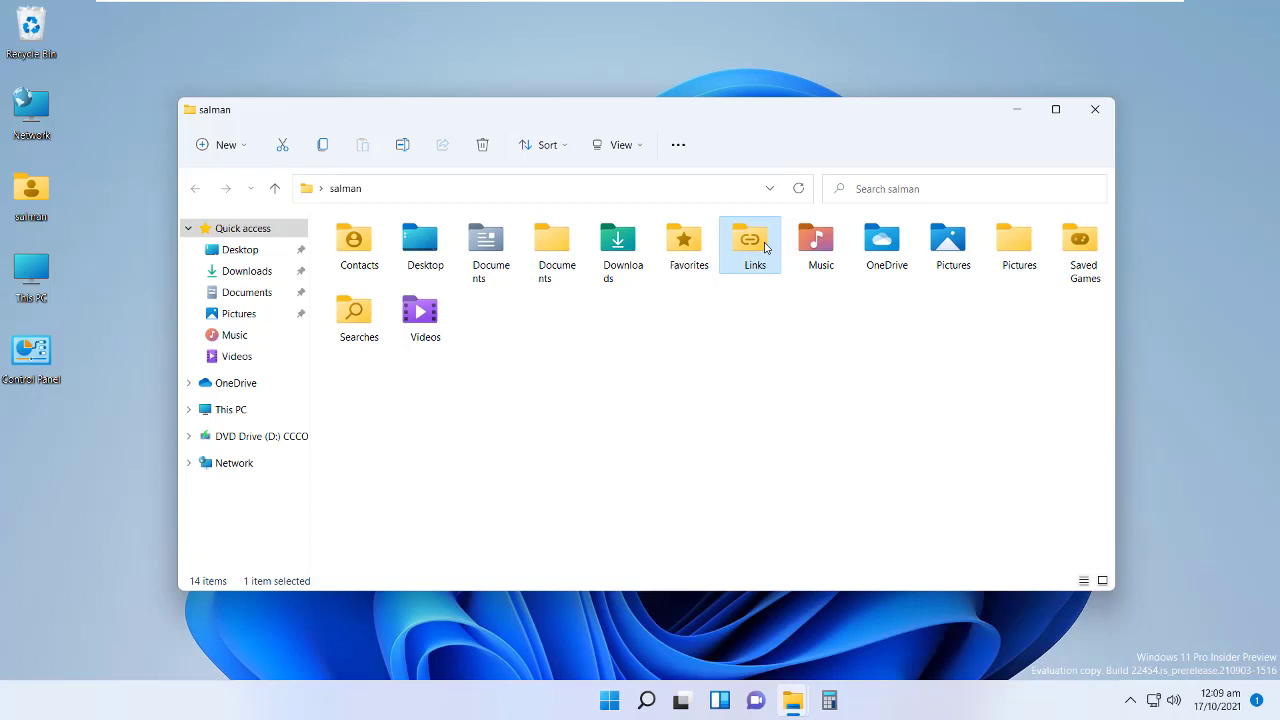
{"action": "double_click", "coordinate": [765, 246]}
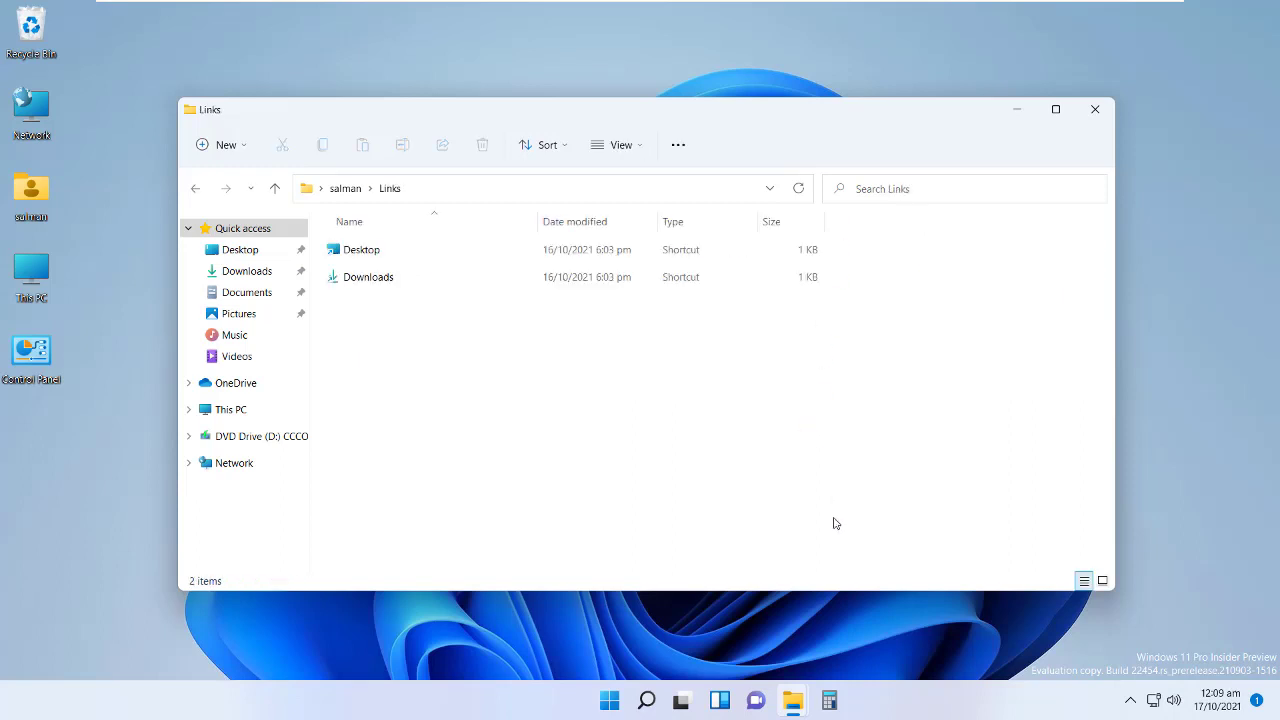
{"action": "left_click", "coordinate": [609, 700]}
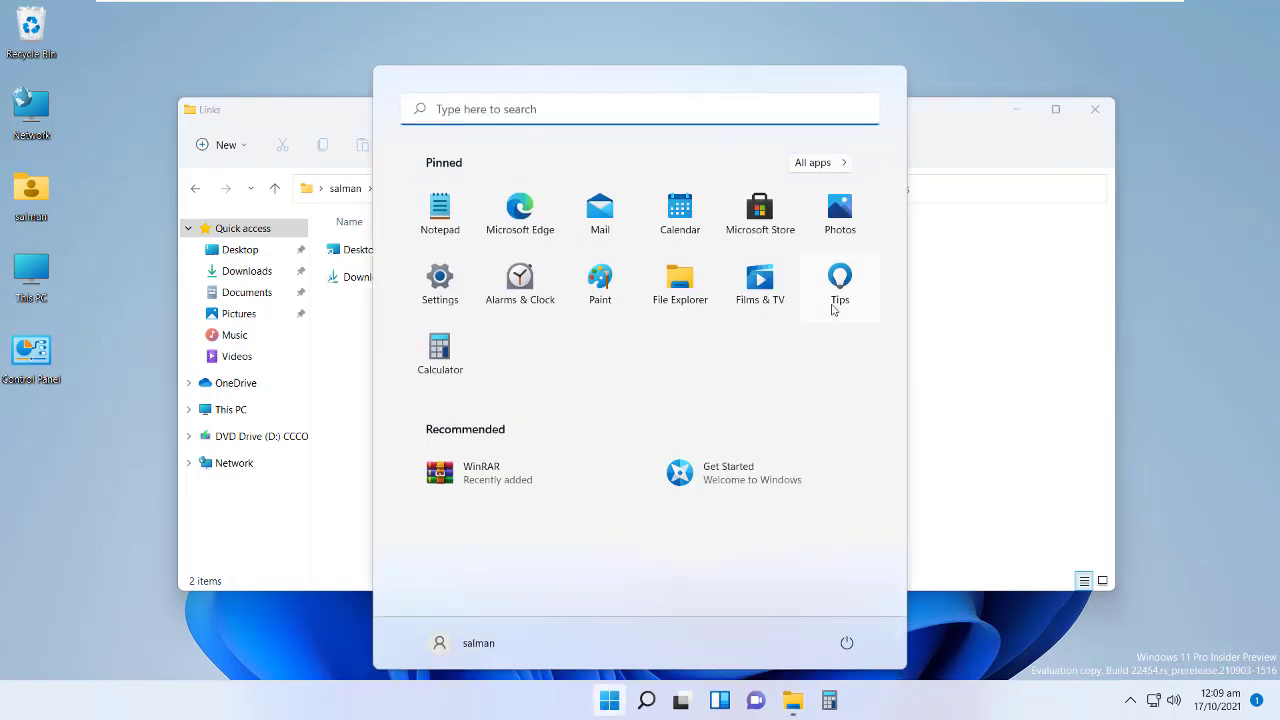
{"action": "left_click", "coordinate": [528, 216]}
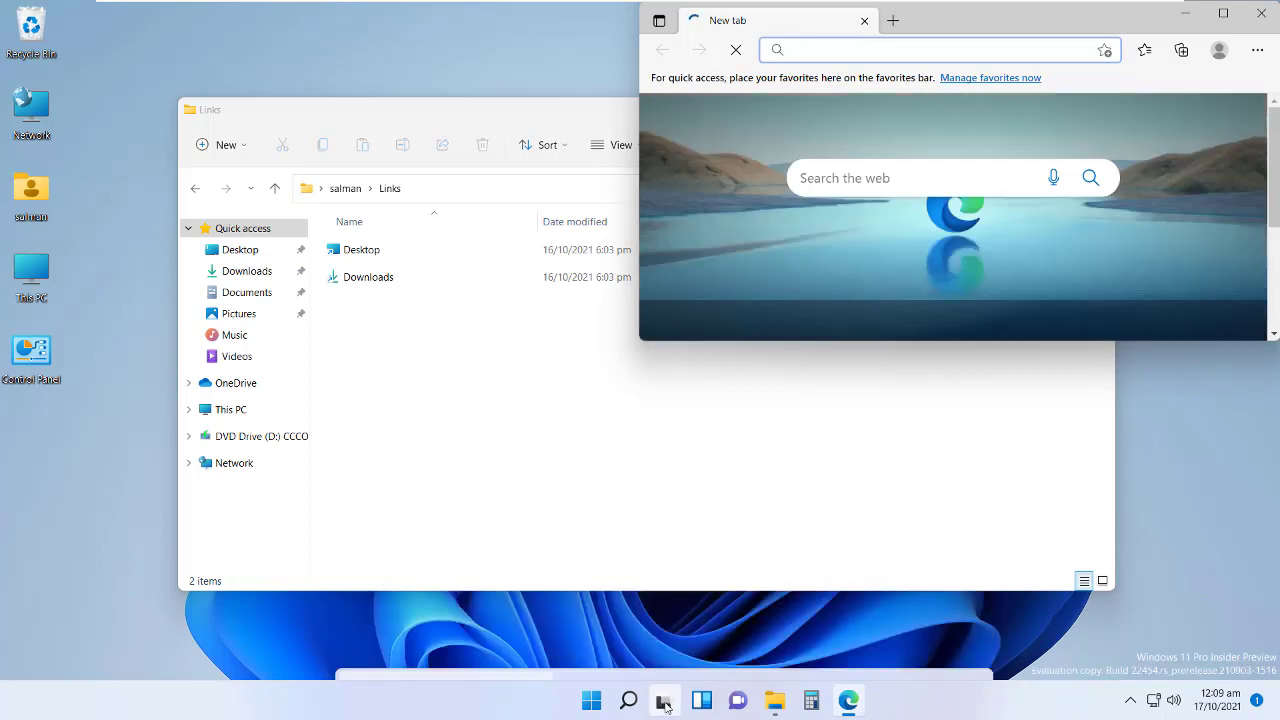
- Switch to Desktop 2 to compare its open windows, and return to Desktop 1
{"action": "left_click", "coordinate": [664, 702]}
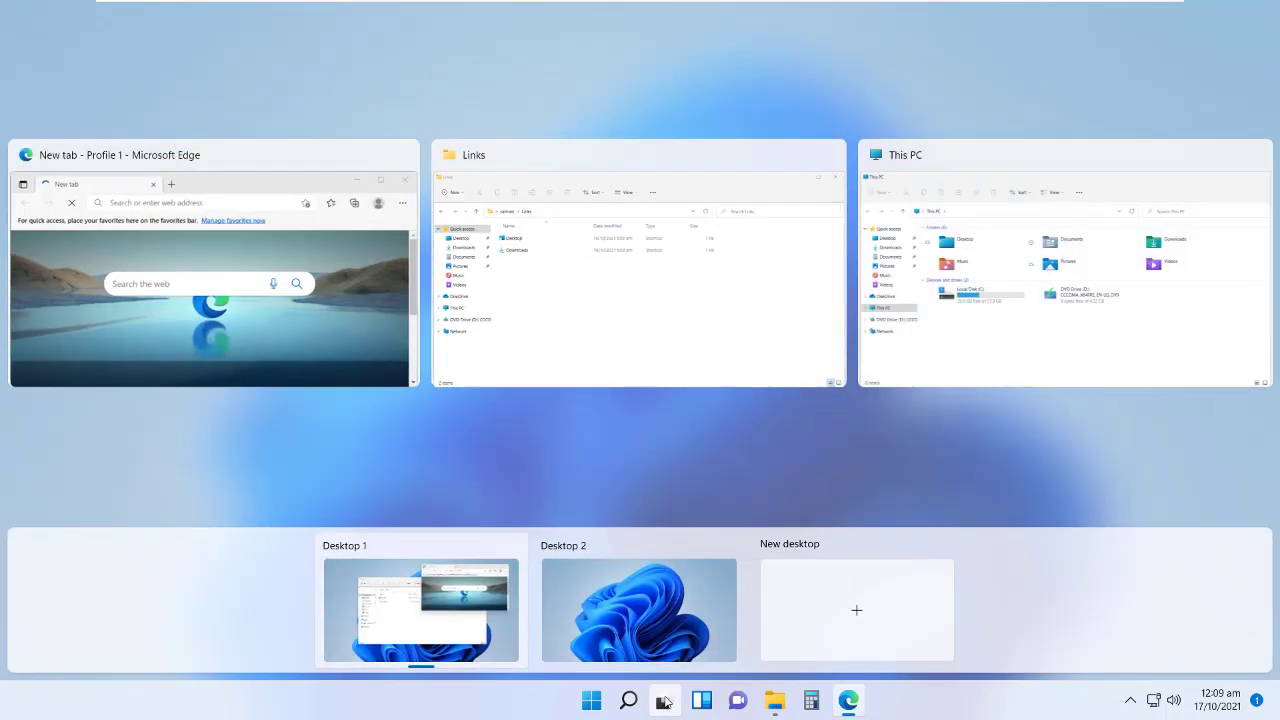
{"action": "left_click", "coordinate": [666, 602]}
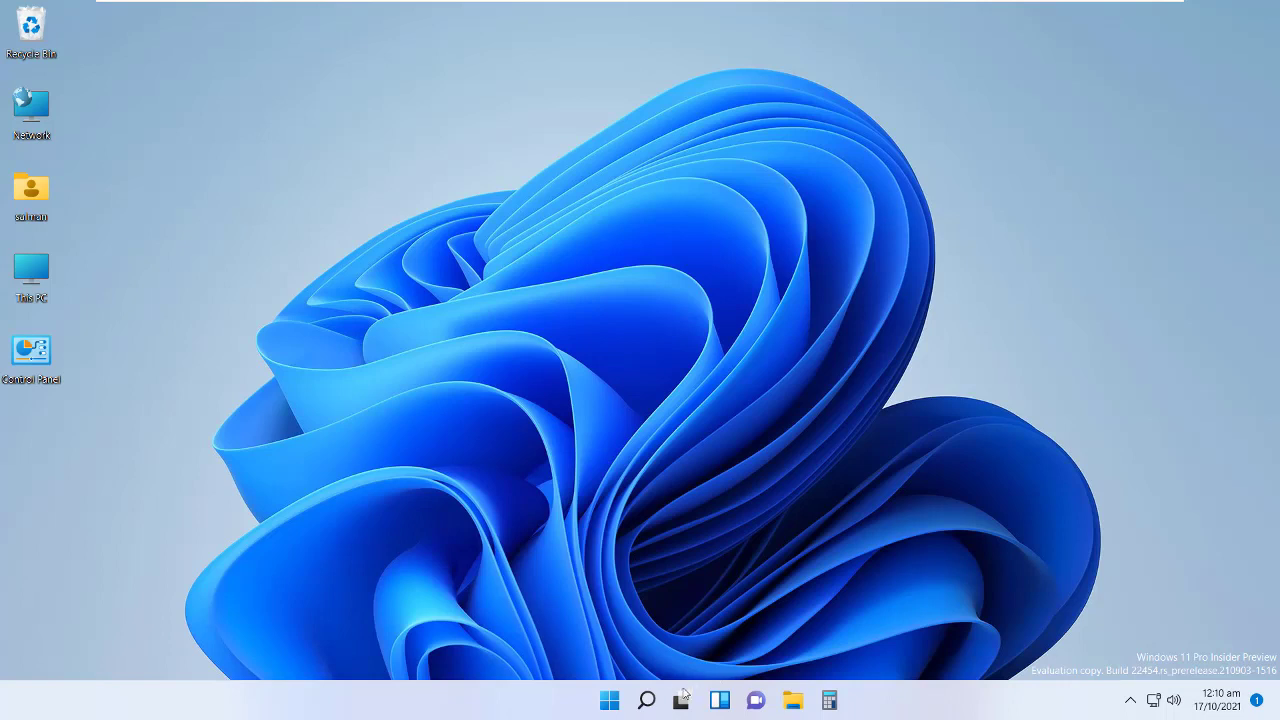
{"action": "mouse_move", "coordinate": [683, 700]}
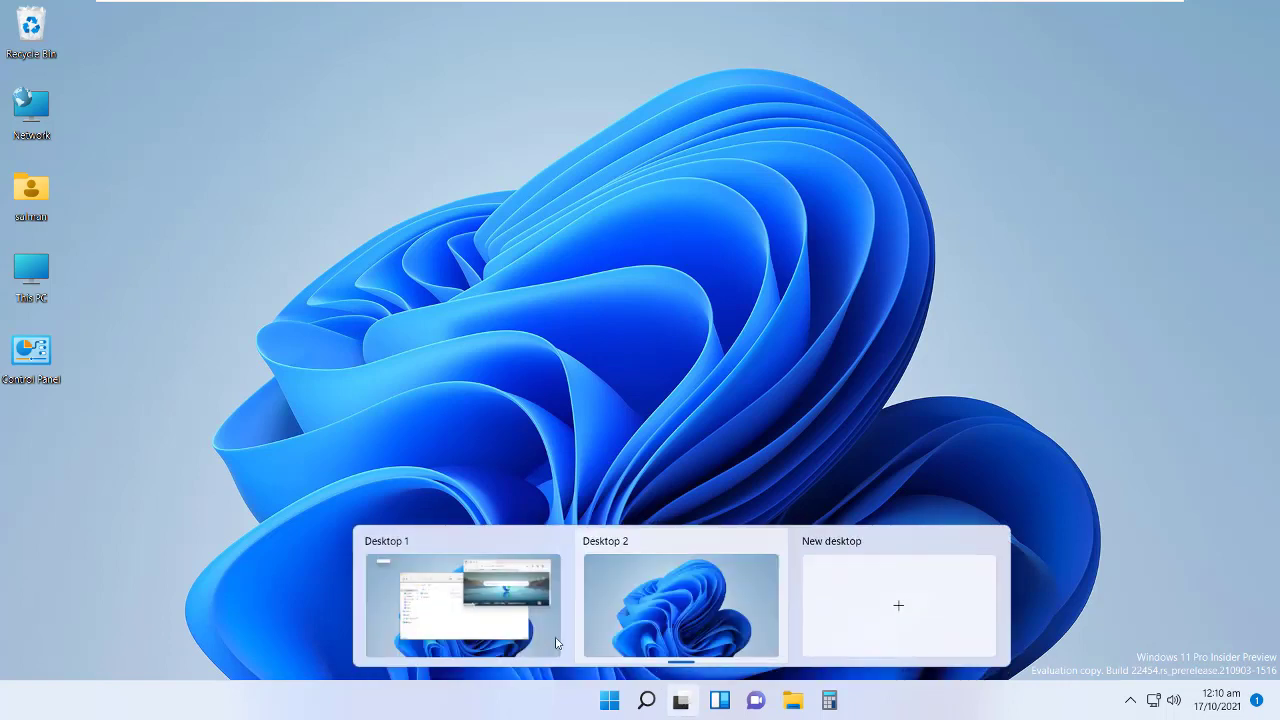
{"action": "left_click", "coordinate": [481, 610]}
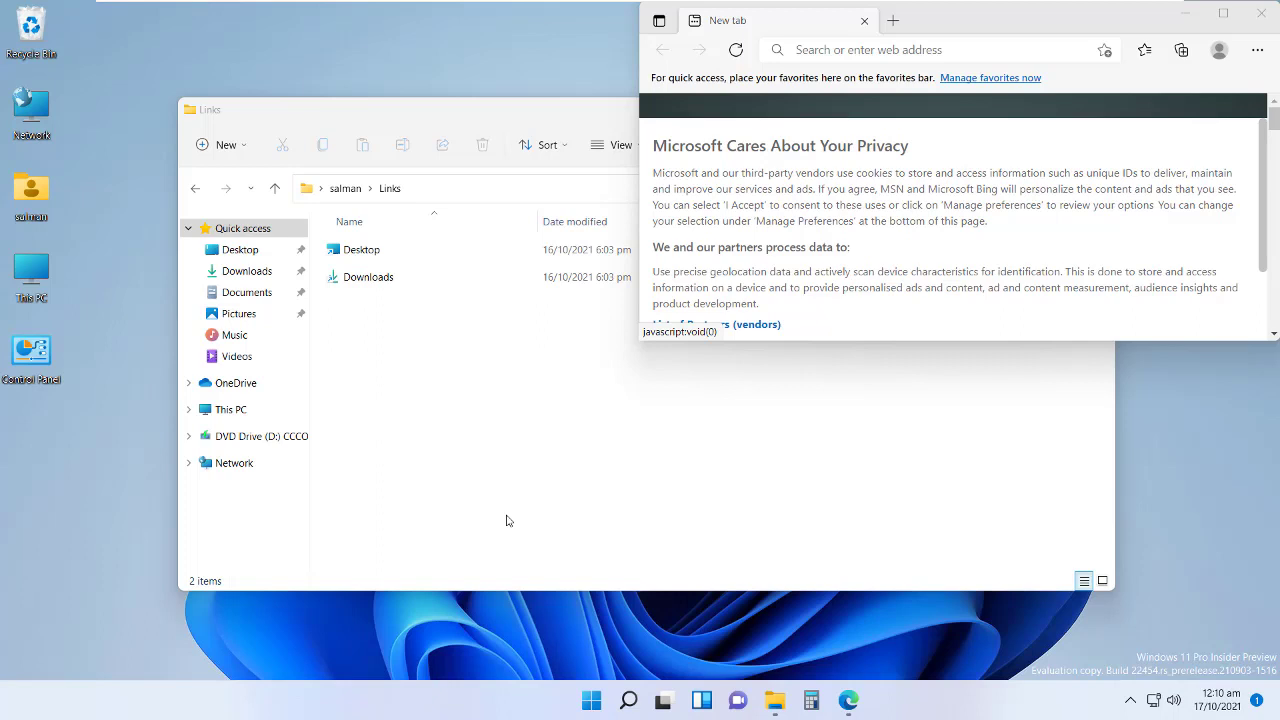
- Bring the Links window to the front and open the Widgets panel
{"action": "left_click", "coordinate": [850, 430]}
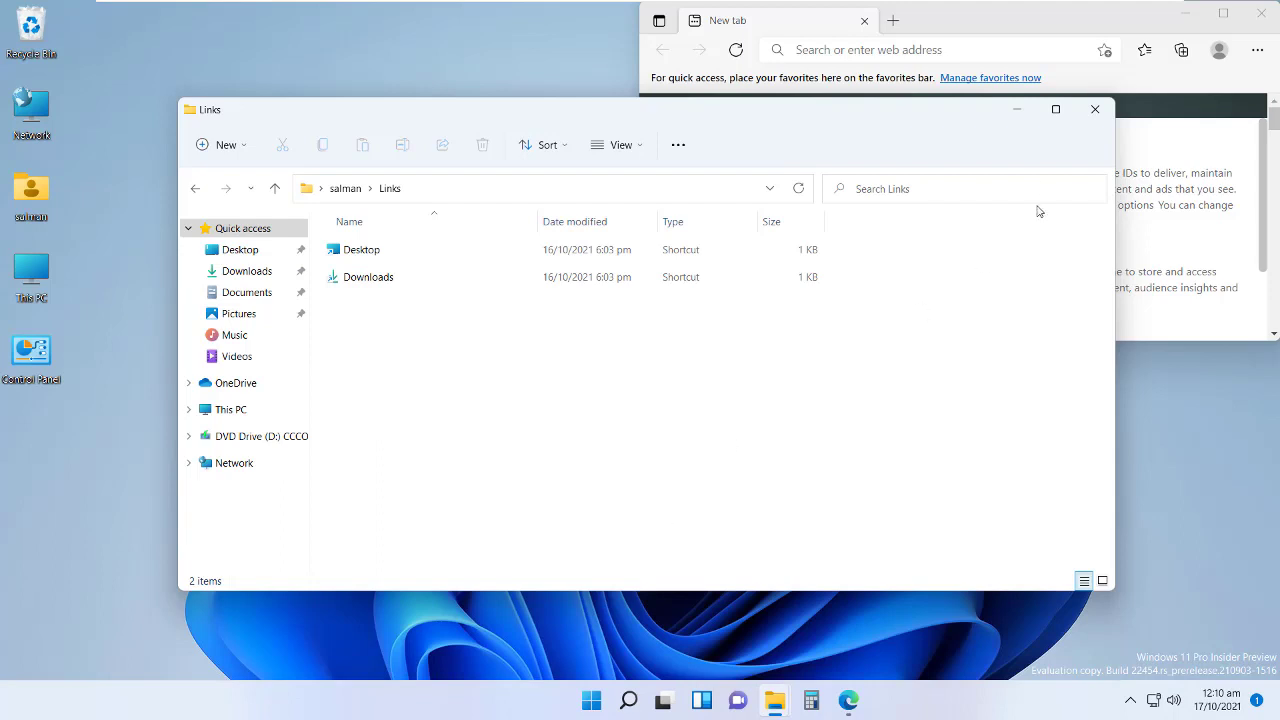
{"action": "key", "text": "super+w"}
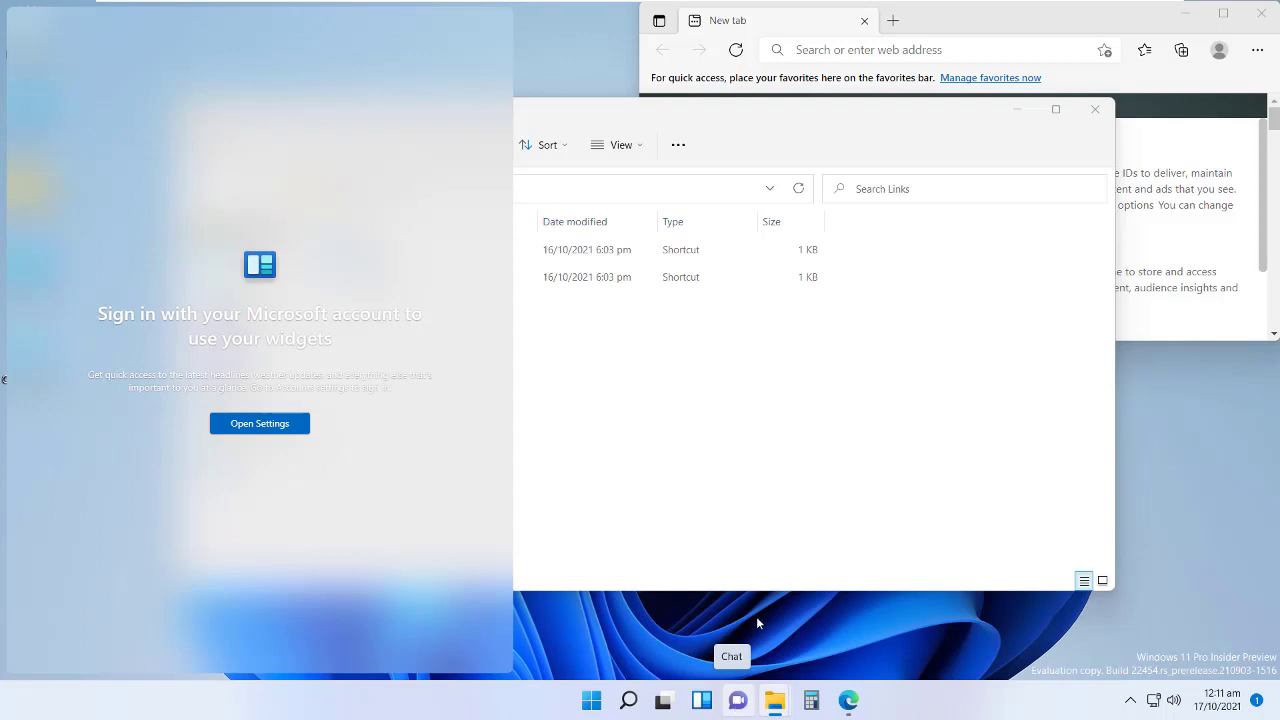
- Switch back to the Links window, expand This PC in its folder tree and close the window
{"action": "mouse_move", "coordinate": [779, 710]}
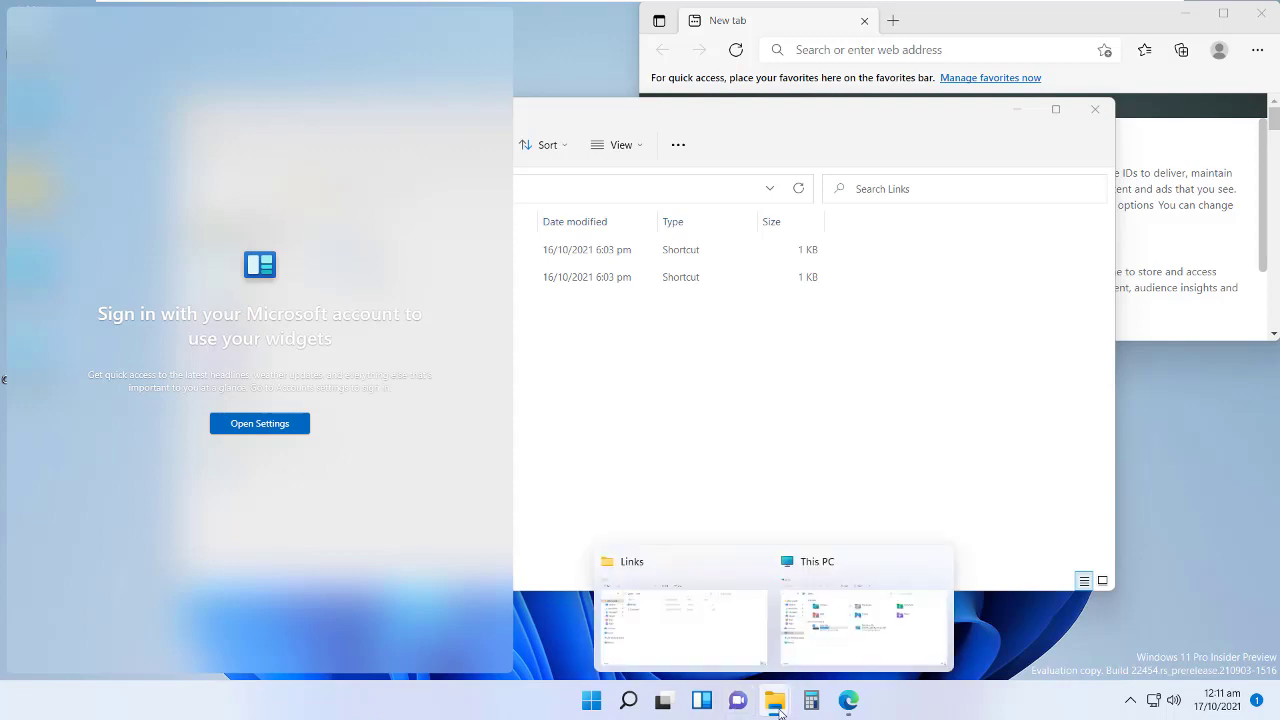
{"action": "left_click", "coordinate": [689, 643]}
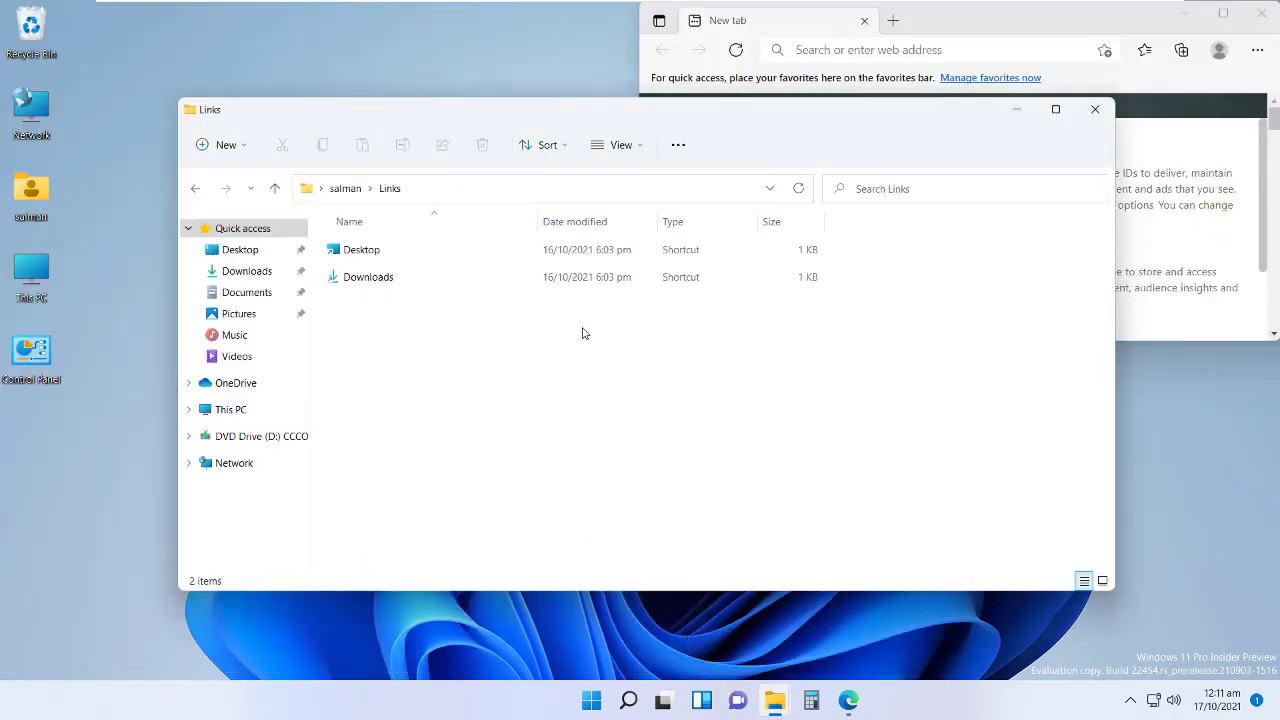
{"action": "left_click", "coordinate": [189, 409]}
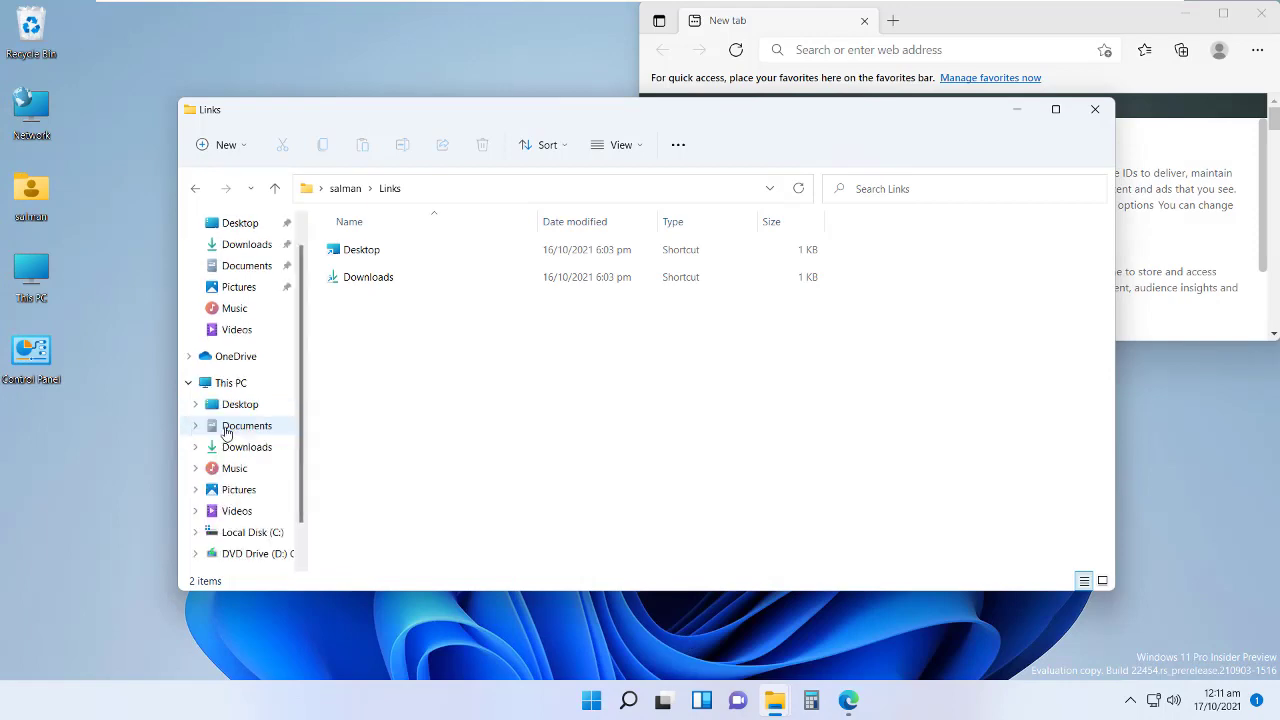
{"action": "left_click", "coordinate": [1094, 110]}
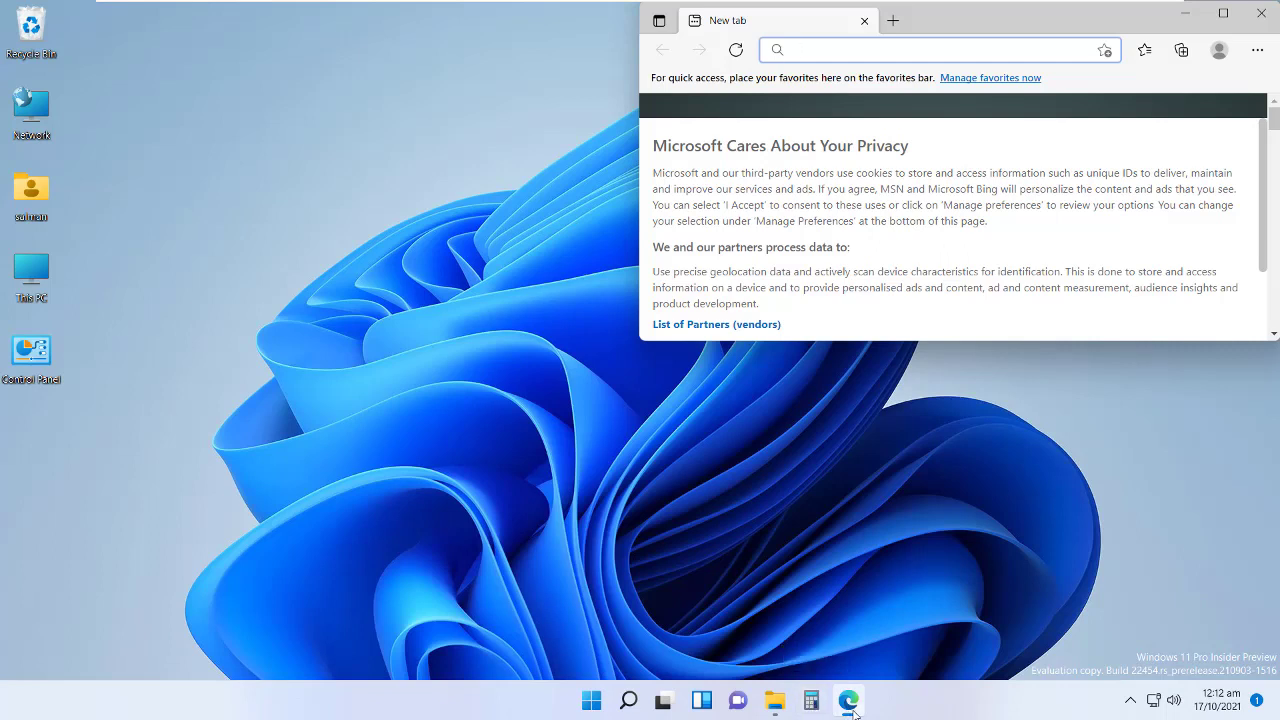
- Preview the open Microsoft Edge and This PC windows from their taskbar entries
{"action": "mouse_move", "coordinate": [850, 710]}
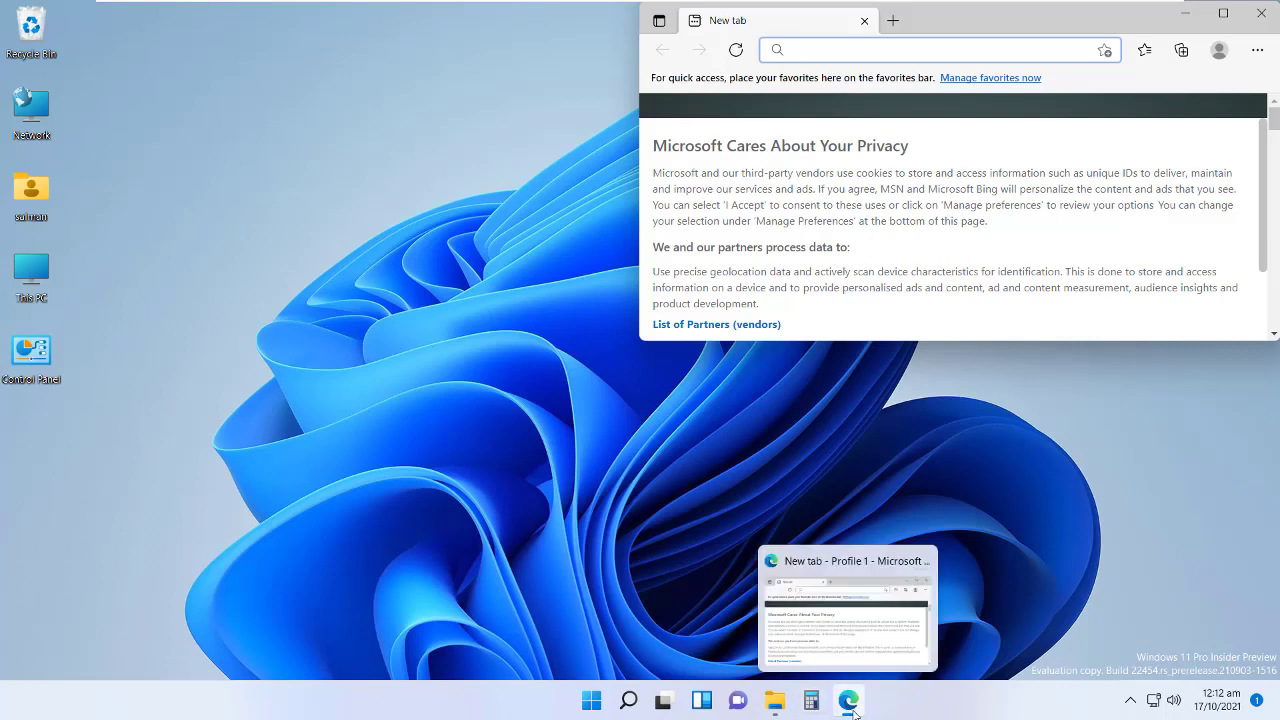
{"action": "left_click", "coordinate": [968, 595]}
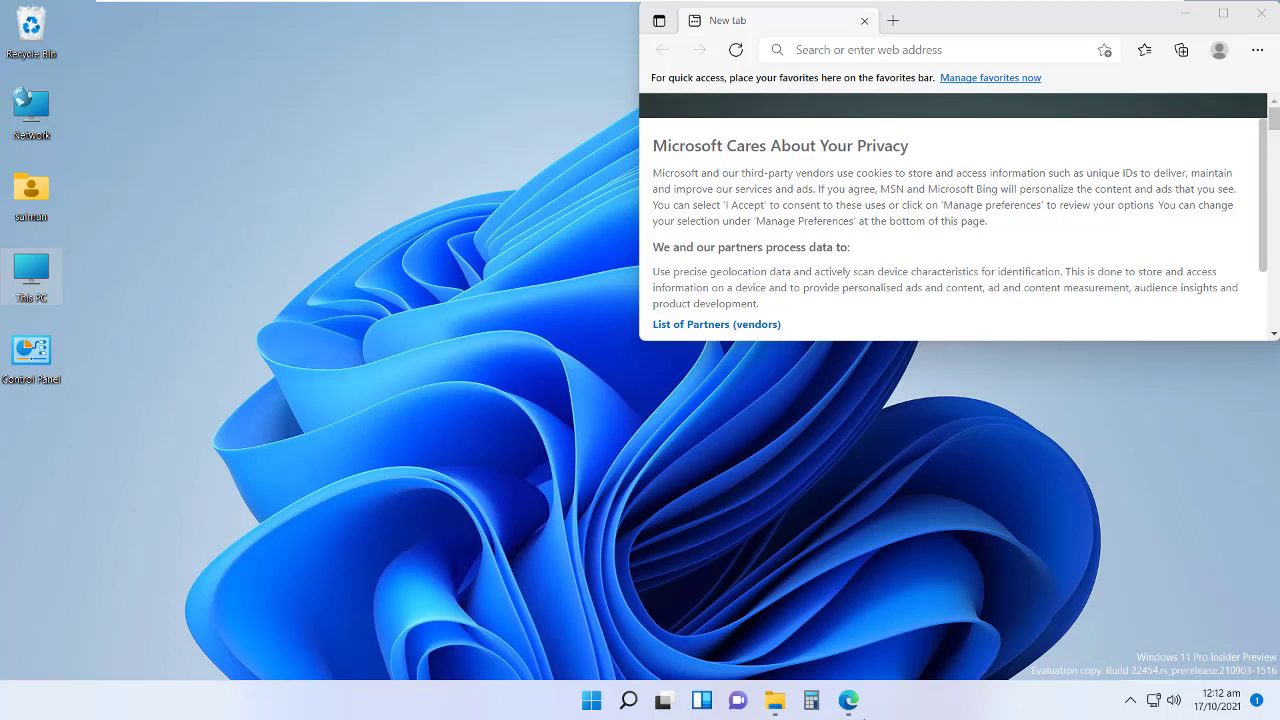
{"action": "left_click", "coordinate": [858, 702]}
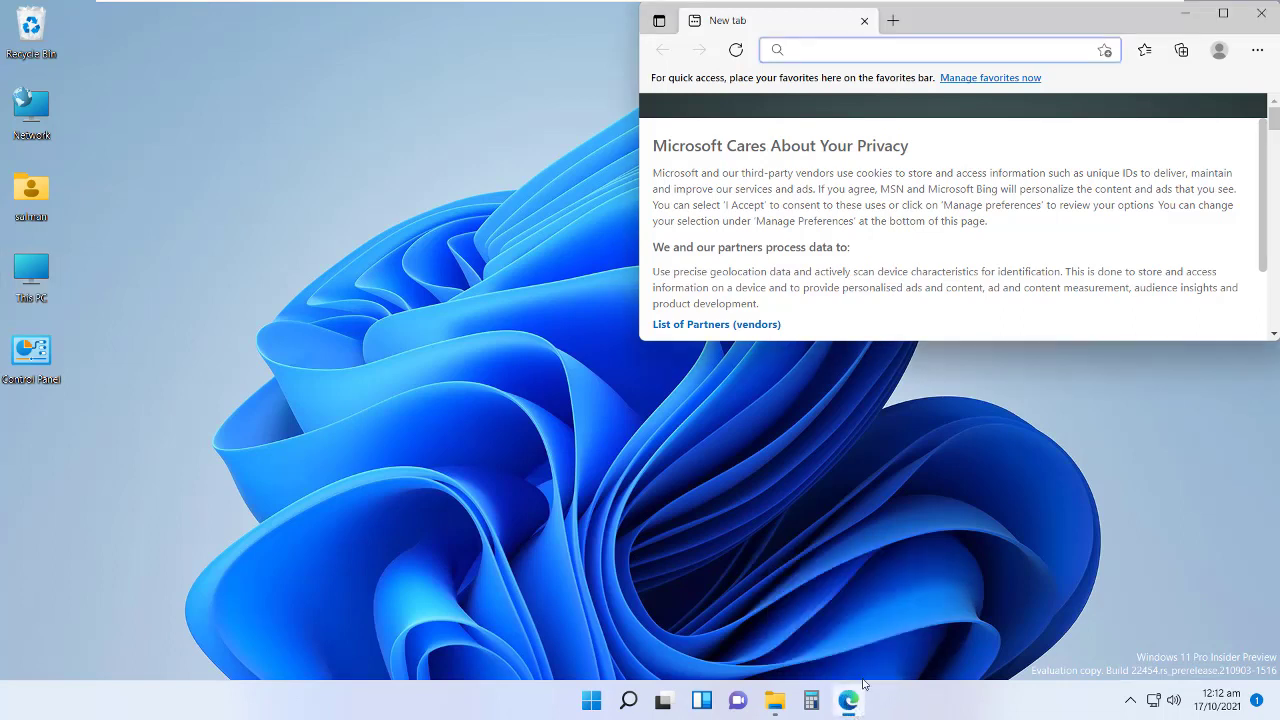
{"action": "mouse_move", "coordinate": [848, 702]}
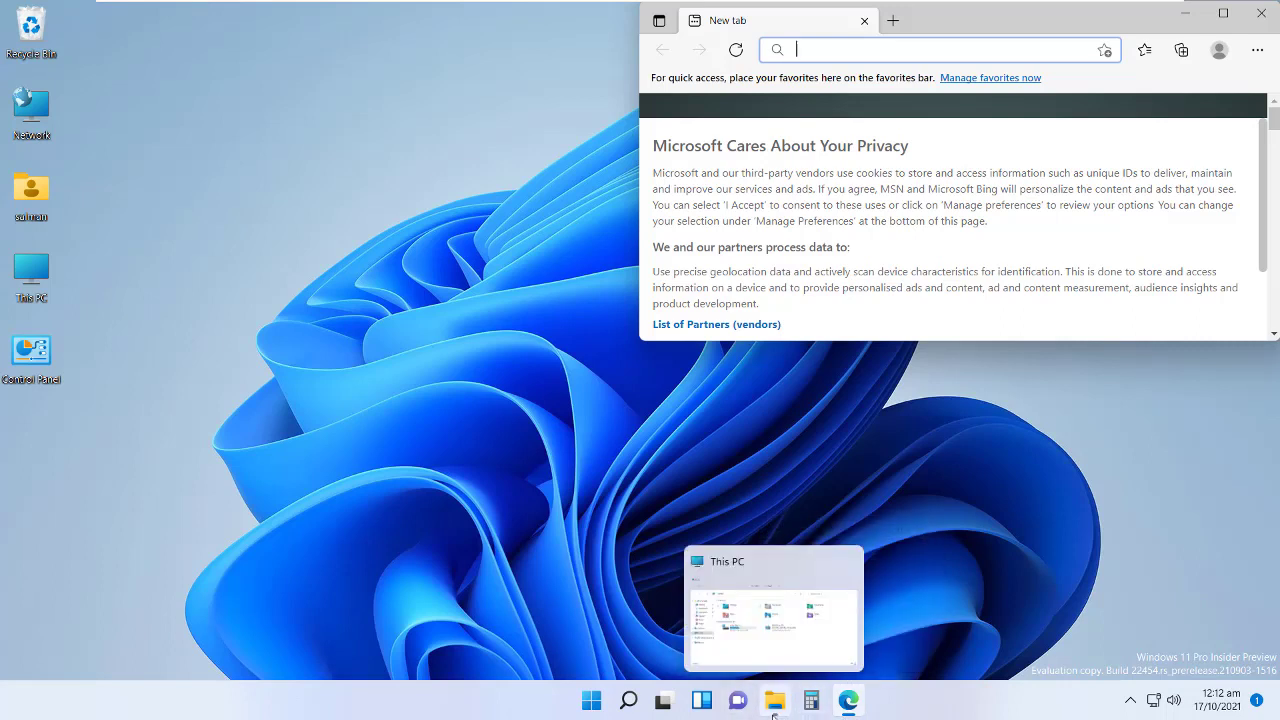
{"action": "left_click", "coordinate": [914, 610]}
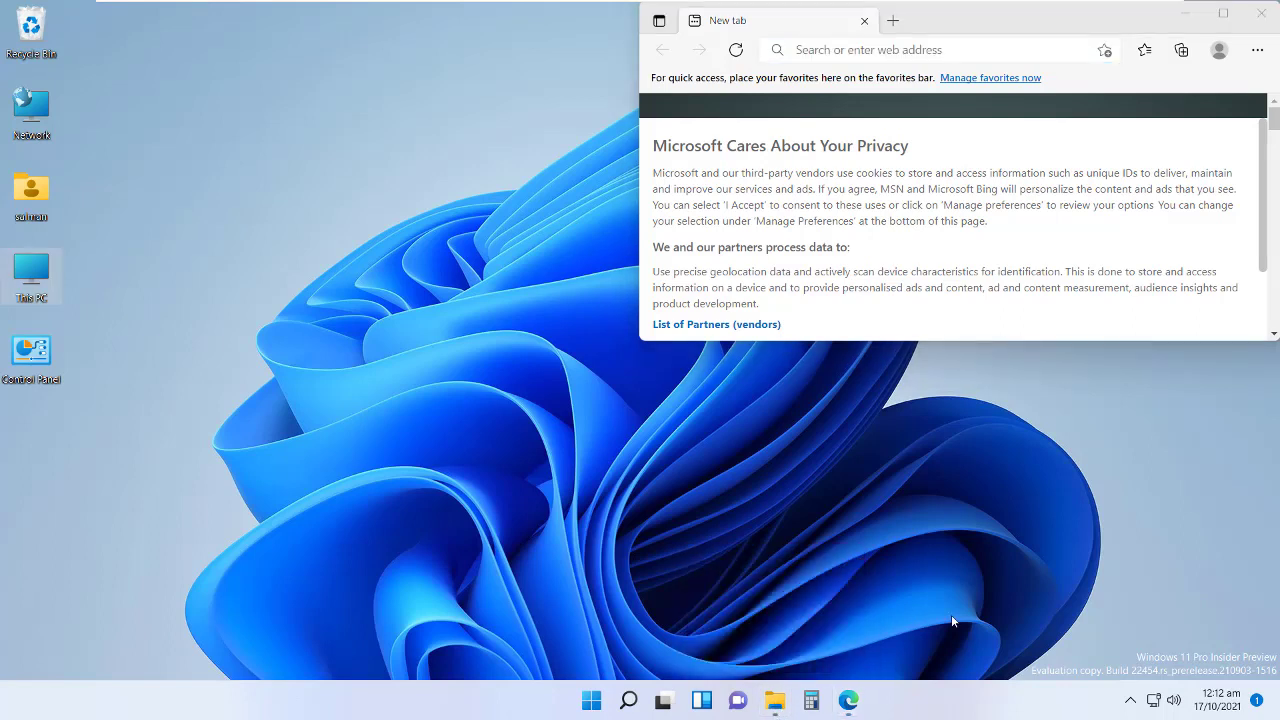
- Restore the minimised This PC window and snap it to the left half of the two-window layout
{"action": "left_click", "coordinate": [775, 702]}
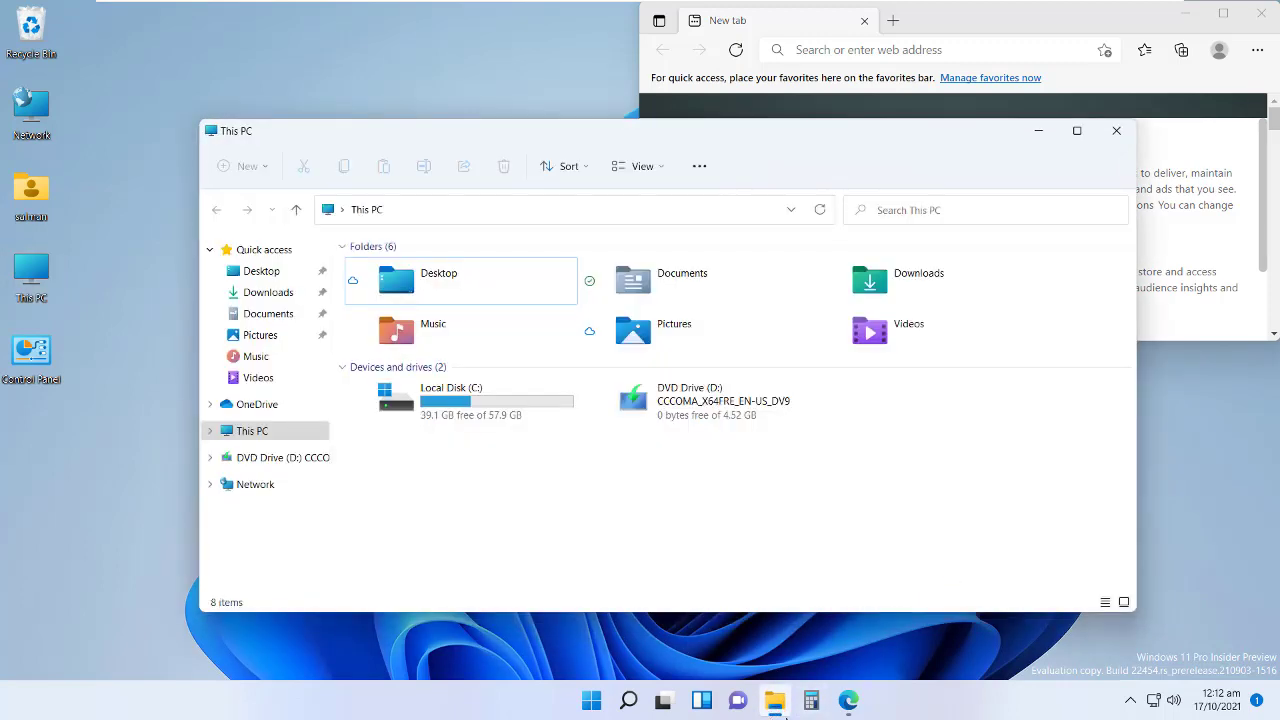
{"action": "mouse_move", "coordinate": [775, 702]}
{"action": "mouse_move", "coordinate": [1077, 134]}
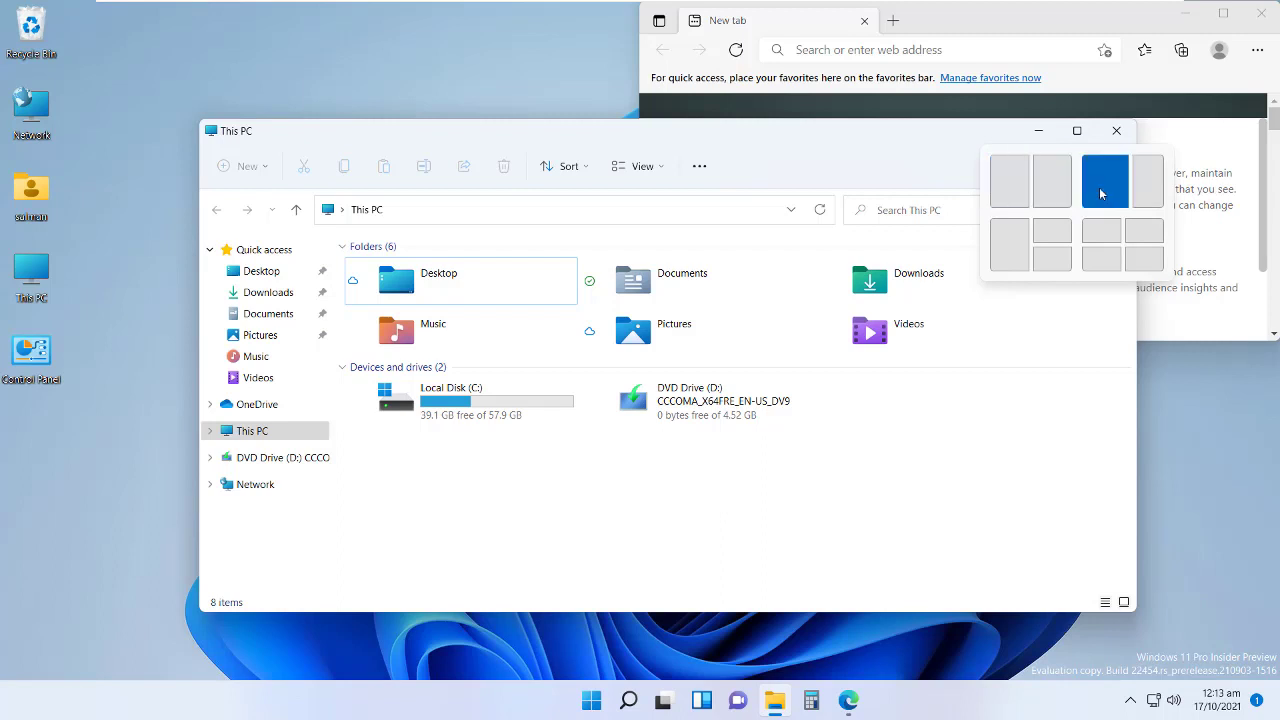
{"action": "left_click", "coordinate": [1008, 197]}
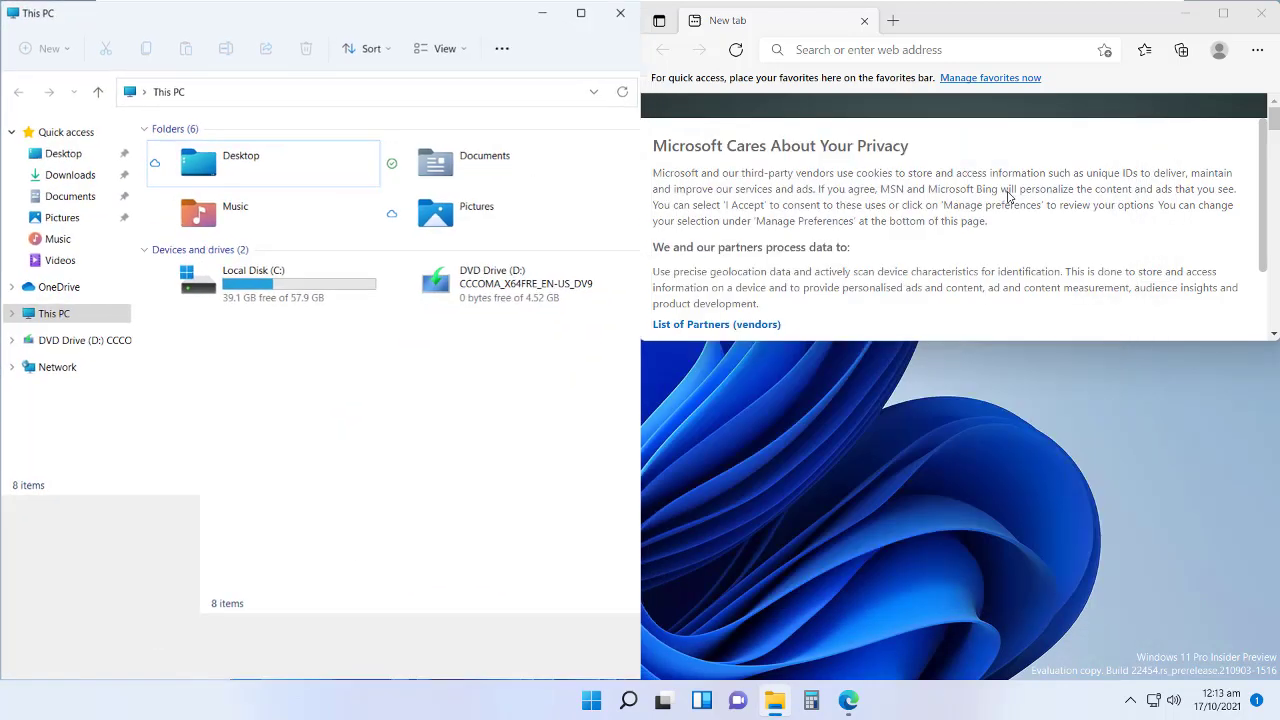
- Maximise and restore the Microsoft Edge window, and snap it to the bottom-right quarter of the four-window layout
{"action": "double_click", "coordinate": [1051, 31]}
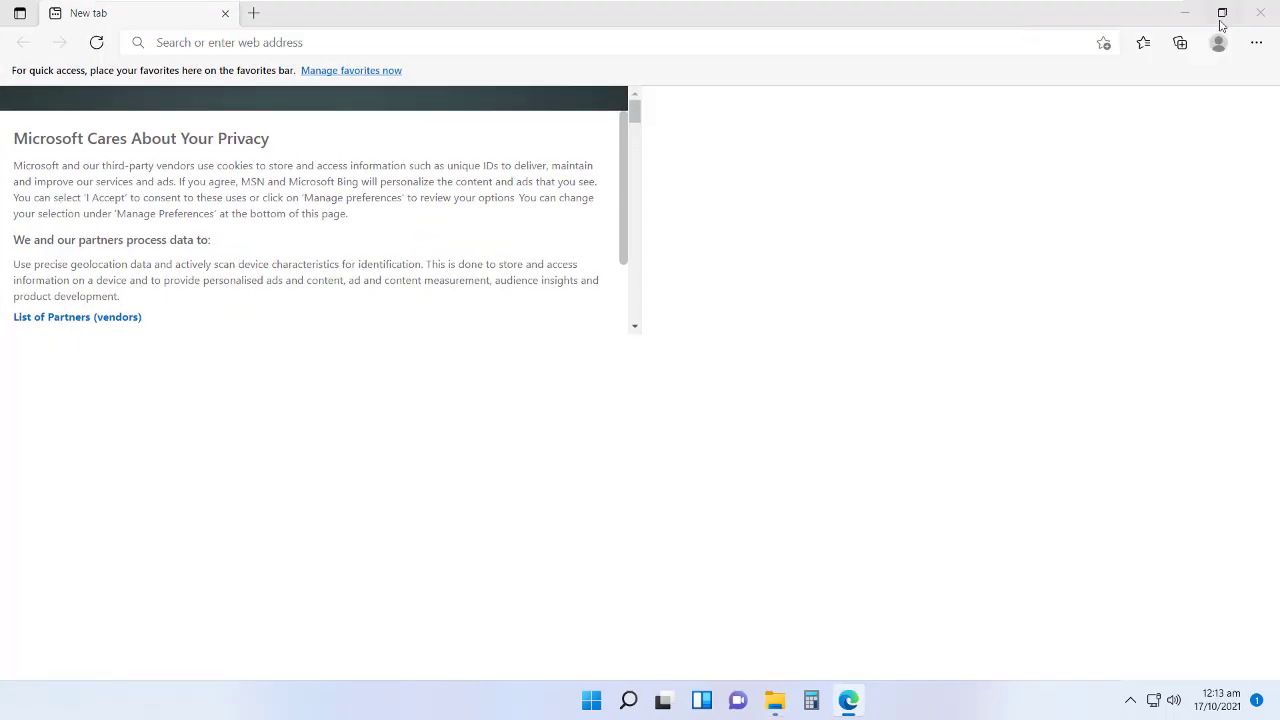
{"action": "left_click", "coordinate": [1220, 14]}
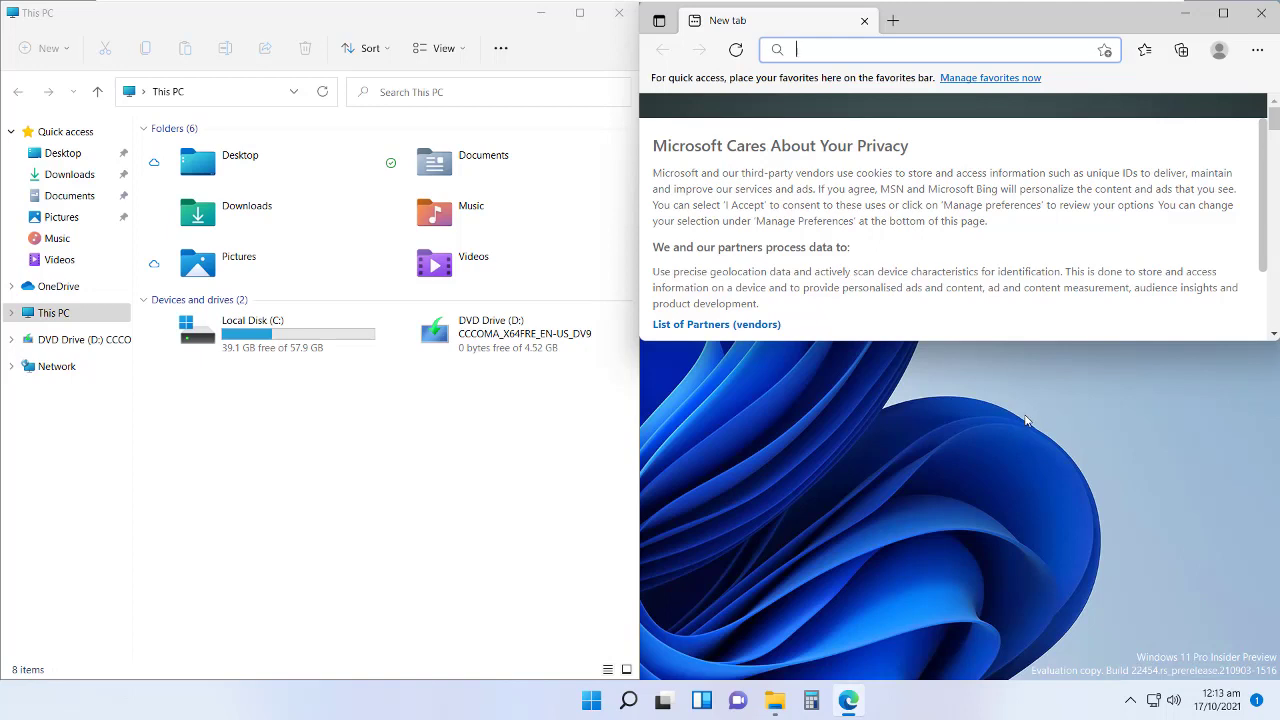
{"action": "left_click", "coordinate": [1225, 15]}
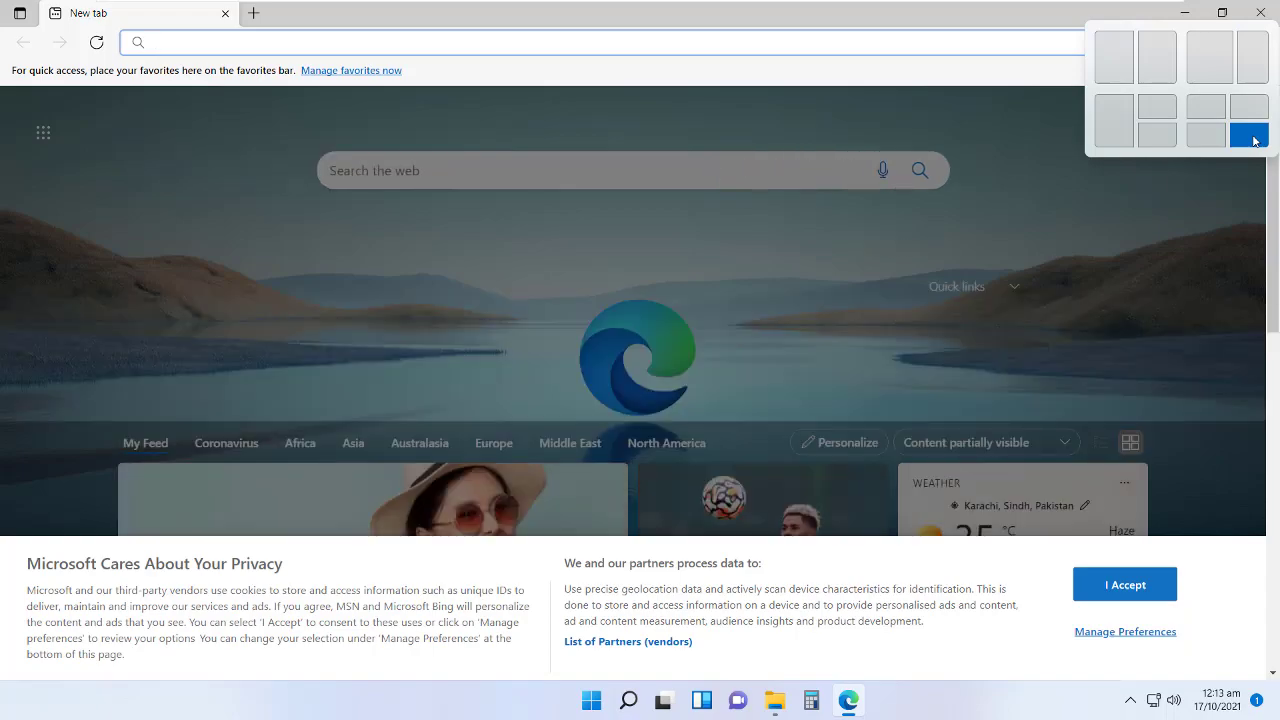
{"action": "left_click", "coordinate": [1255, 141]}
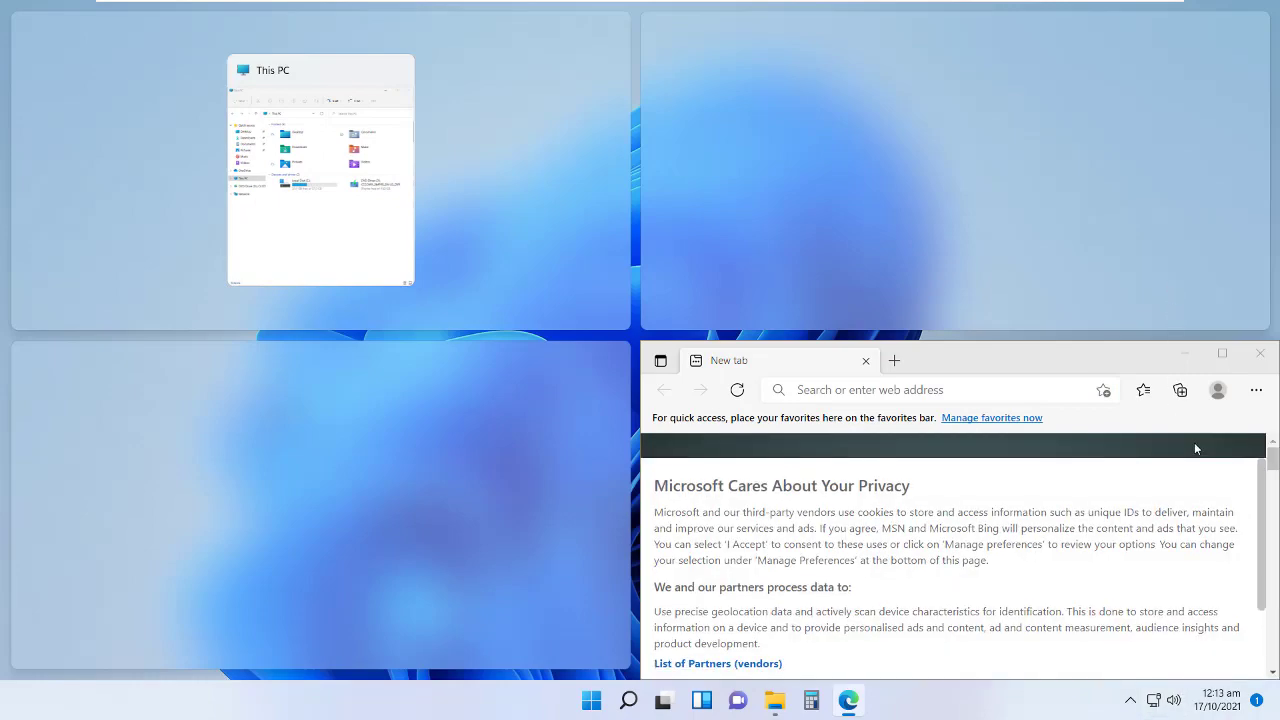
- Minimise Microsoft Edge, and close all File Explorer and Edge windows from their taskbar entries
{"action": "left_click", "coordinate": [1221, 355]}
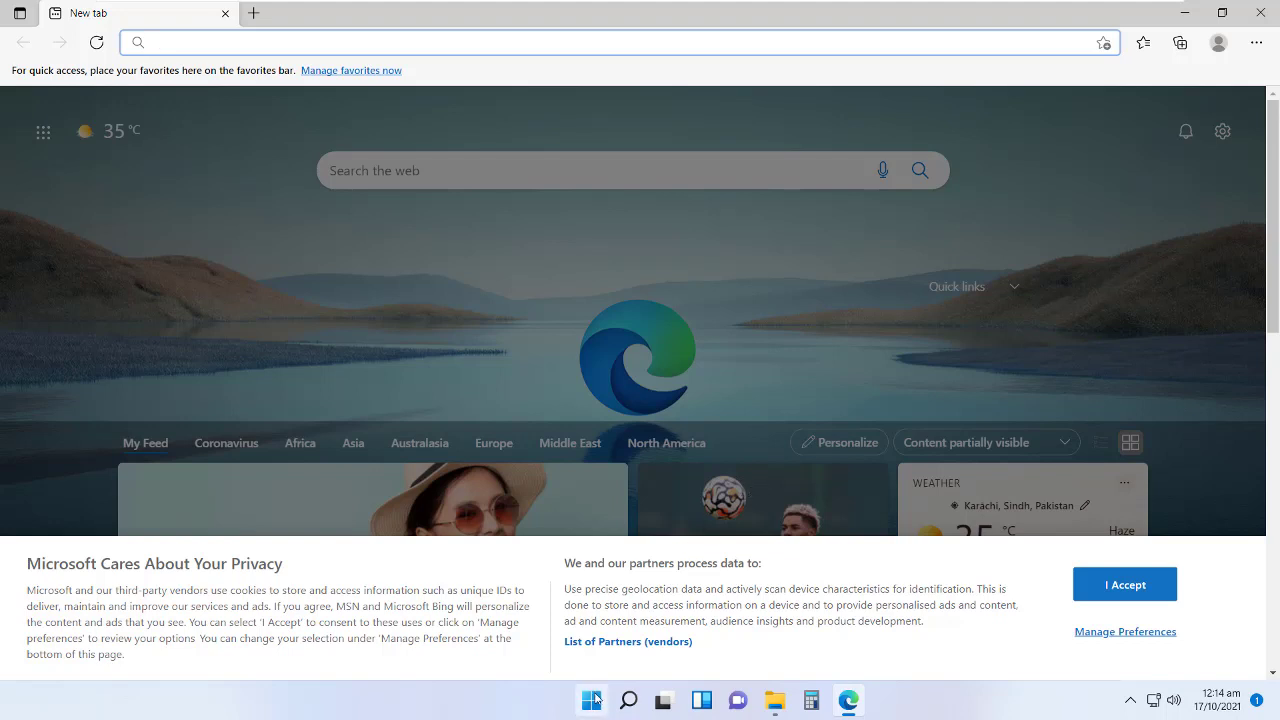
{"action": "left_click", "coordinate": [1183, 18]}
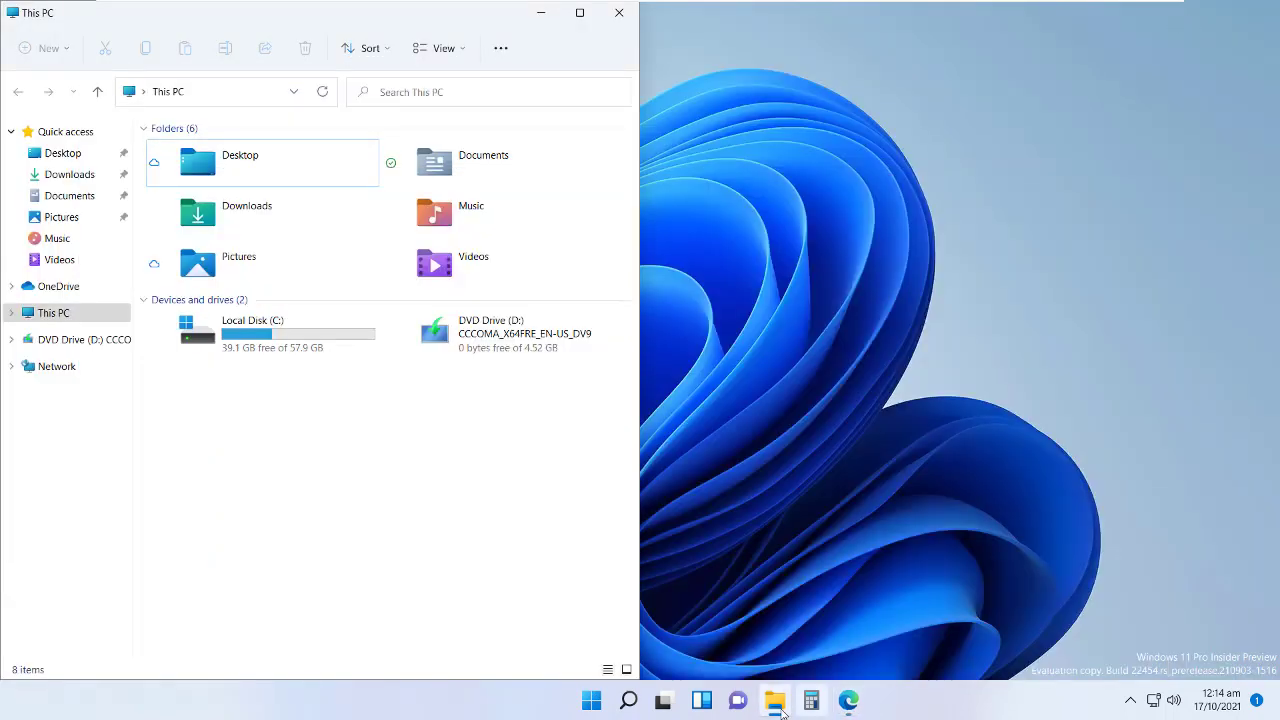
{"action": "left_click", "coordinate": [779, 710]}
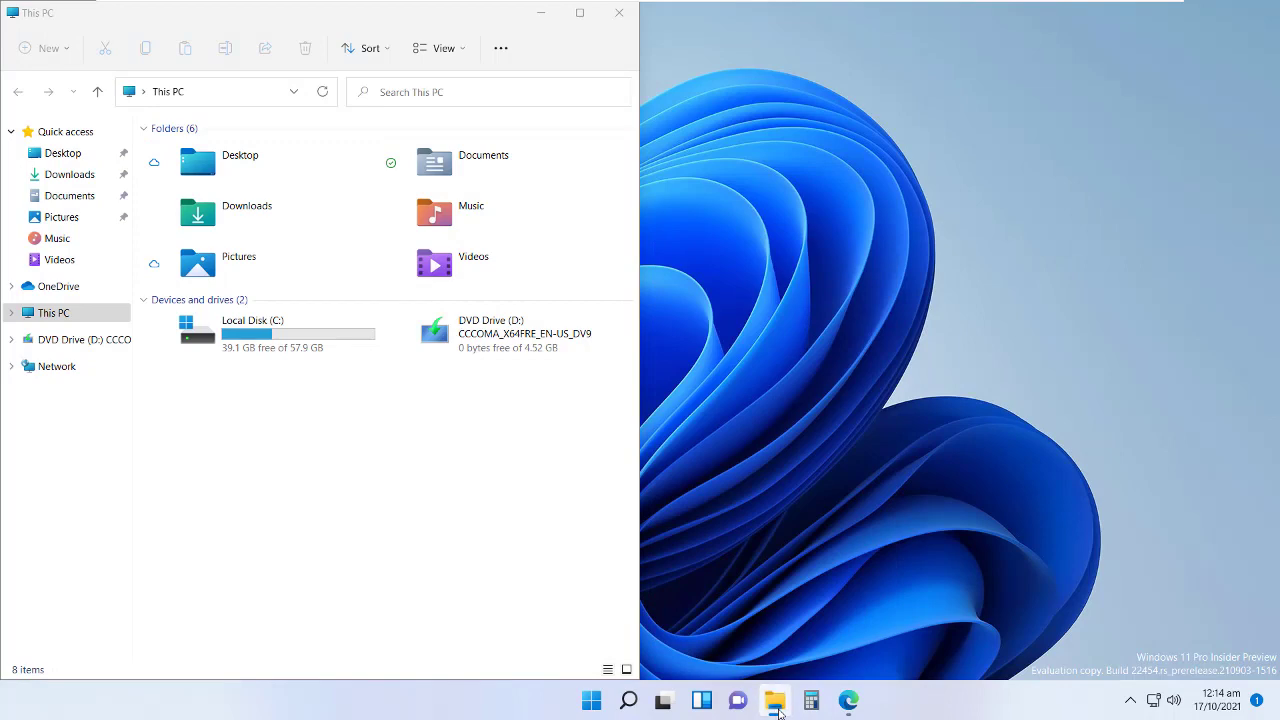
{"action": "right_click", "coordinate": [779, 710]}
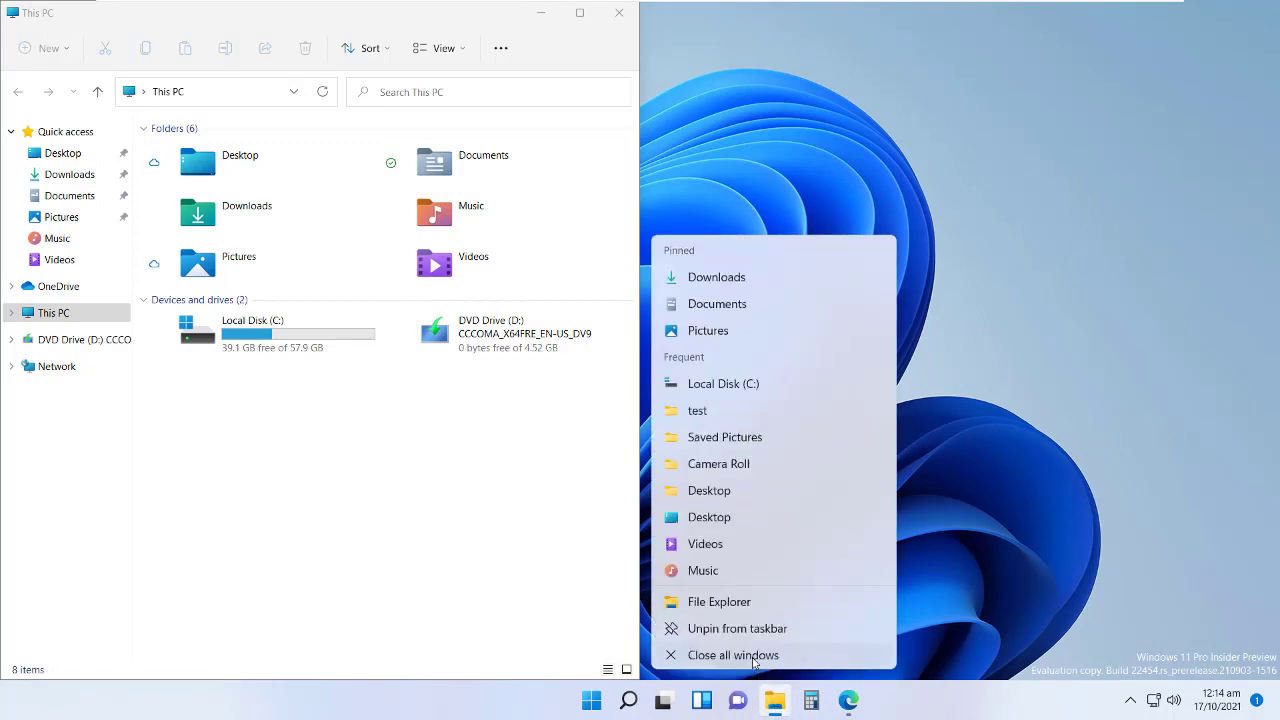
{"action": "left_click", "coordinate": [768, 666]}
{"action": "right_click", "coordinate": [847, 706]}
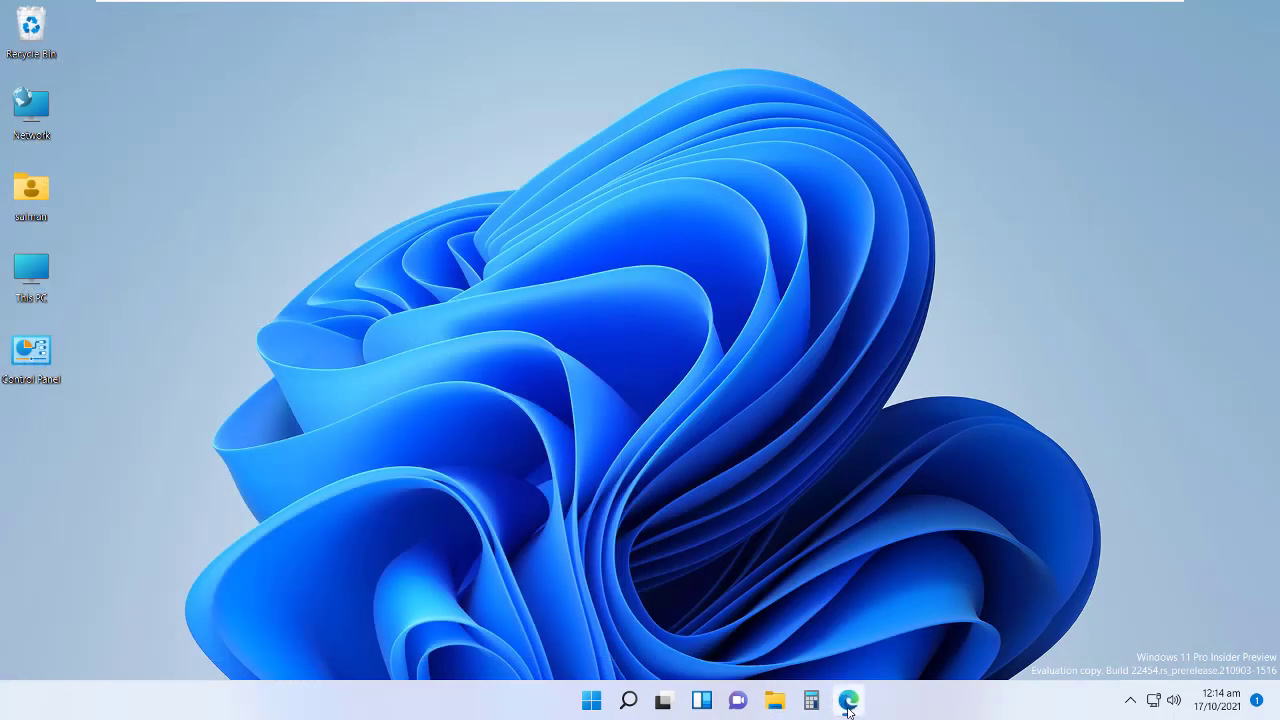
{"action": "left_click", "coordinate": [837, 656]}
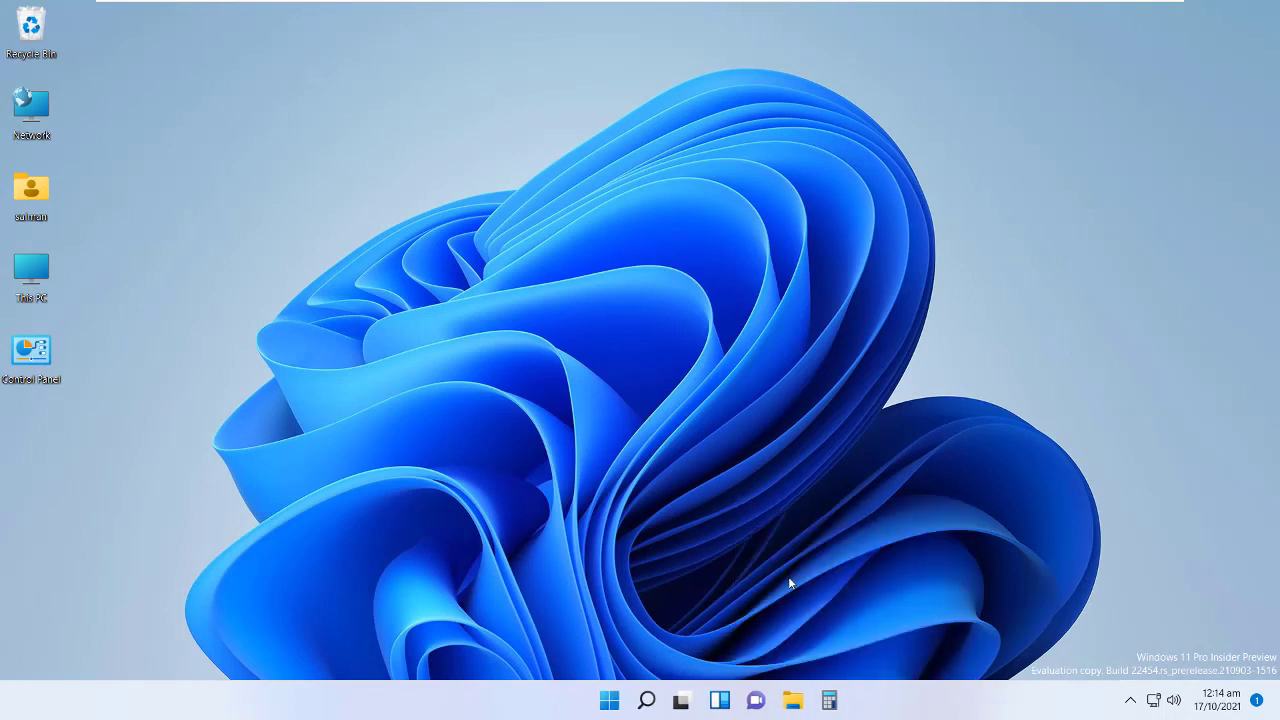
- Hide Search, Task View, Widgets and Chat from the taskbar
{"action": "right_click", "coordinate": [652, 705]}
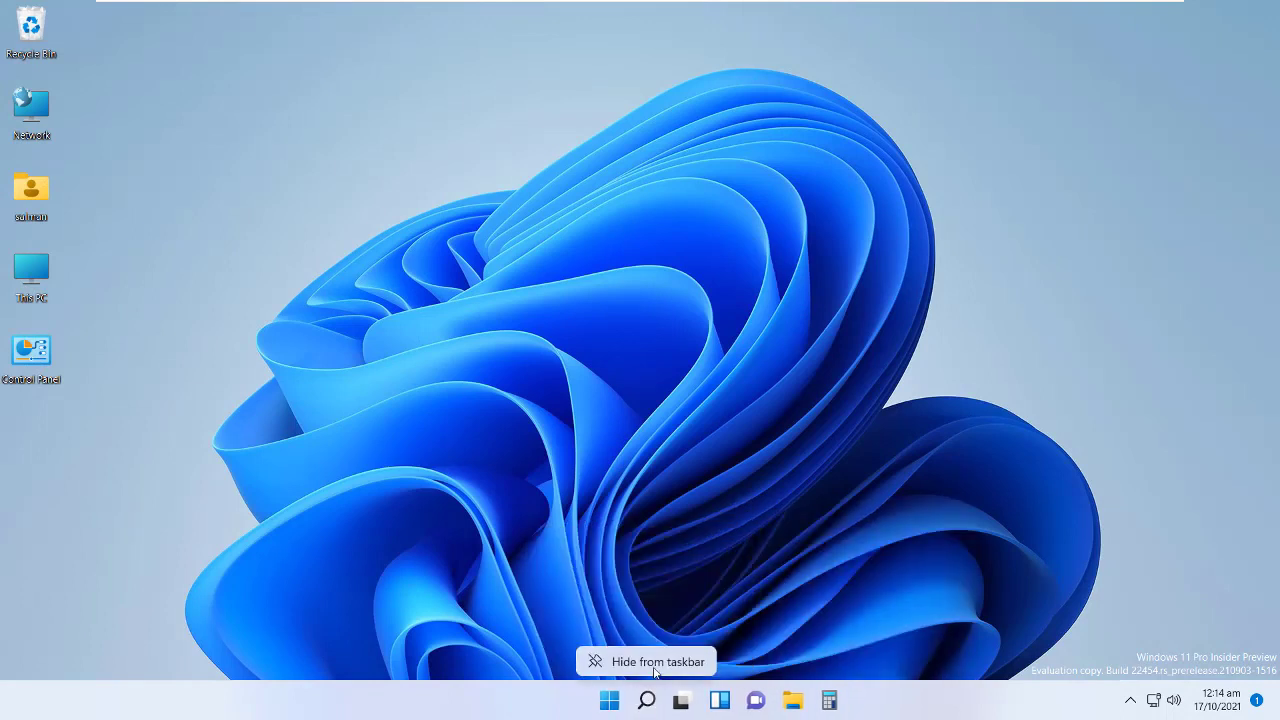
{"action": "left_click", "coordinate": [654, 662]}
{"action": "right_click", "coordinate": [662, 705]}
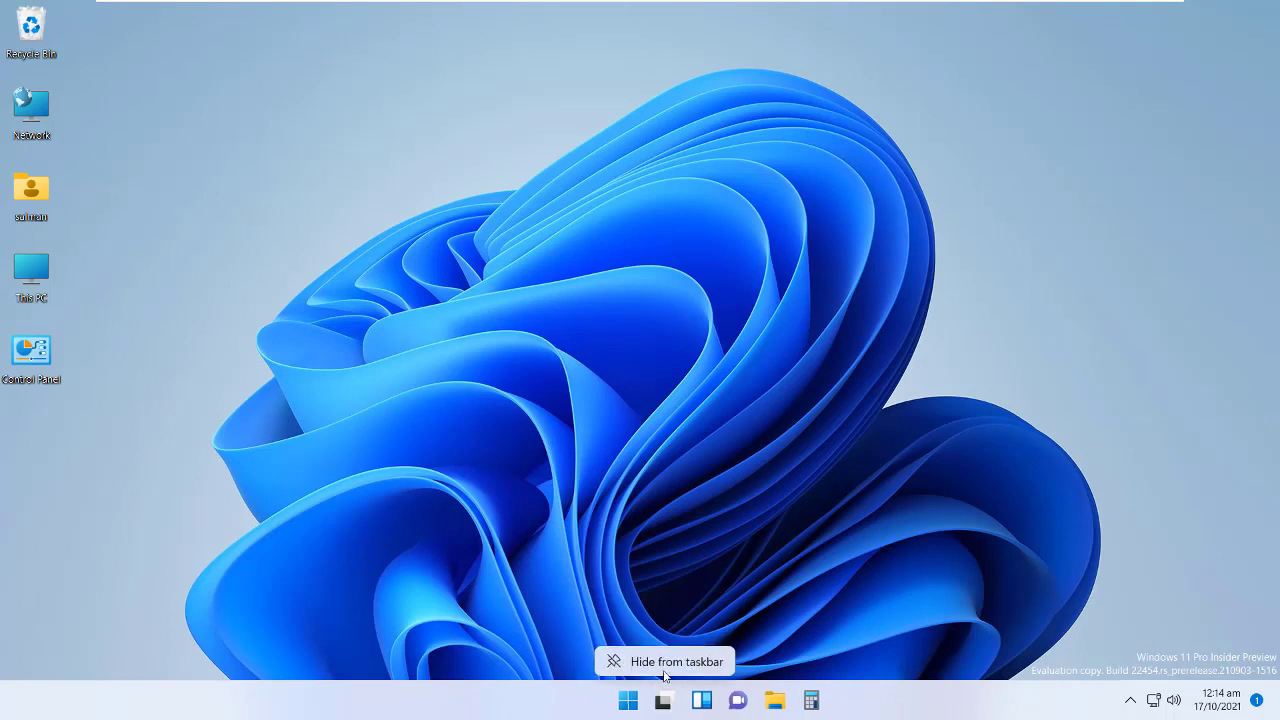
{"action": "left_click", "coordinate": [664, 664]}
{"action": "right_click", "coordinate": [679, 705]}
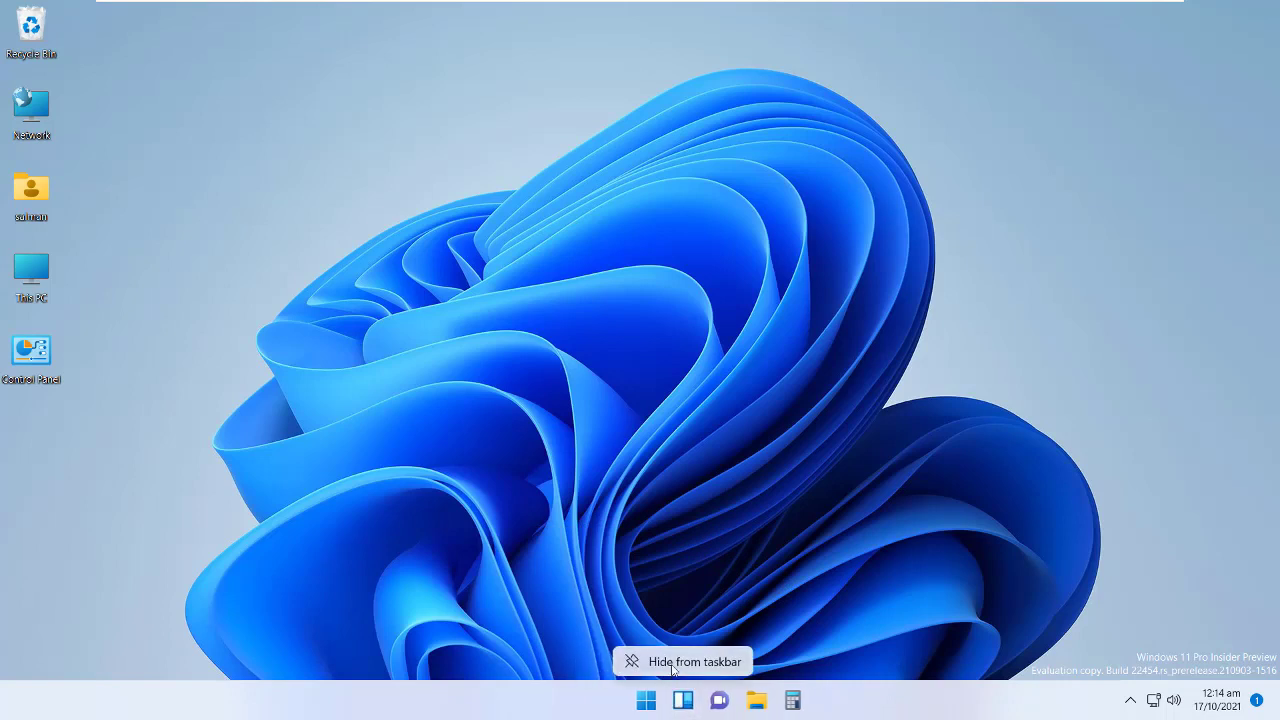
{"action": "left_click", "coordinate": [682, 662]}
{"action": "right_click", "coordinate": [701, 703]}
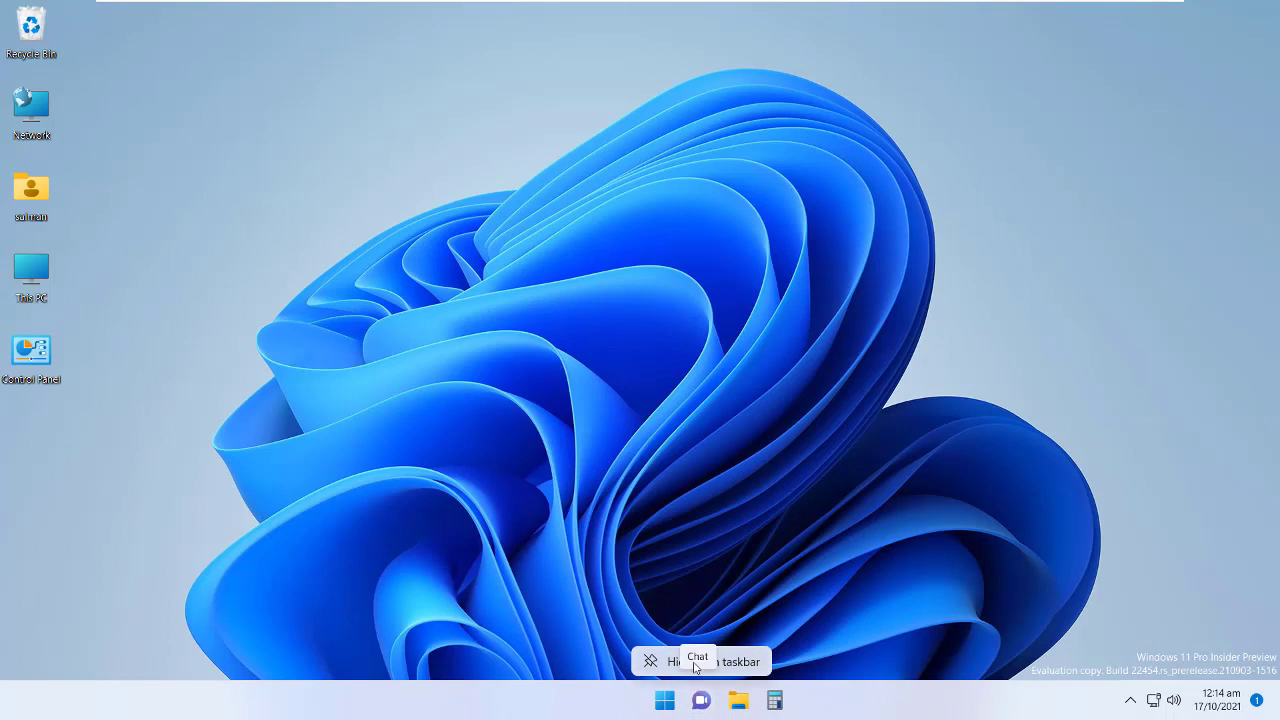
{"action": "left_click", "coordinate": [698, 664]}
- Unpin File Explorer and Calculator from the taskbar
{"action": "right_click", "coordinate": [718, 707]}
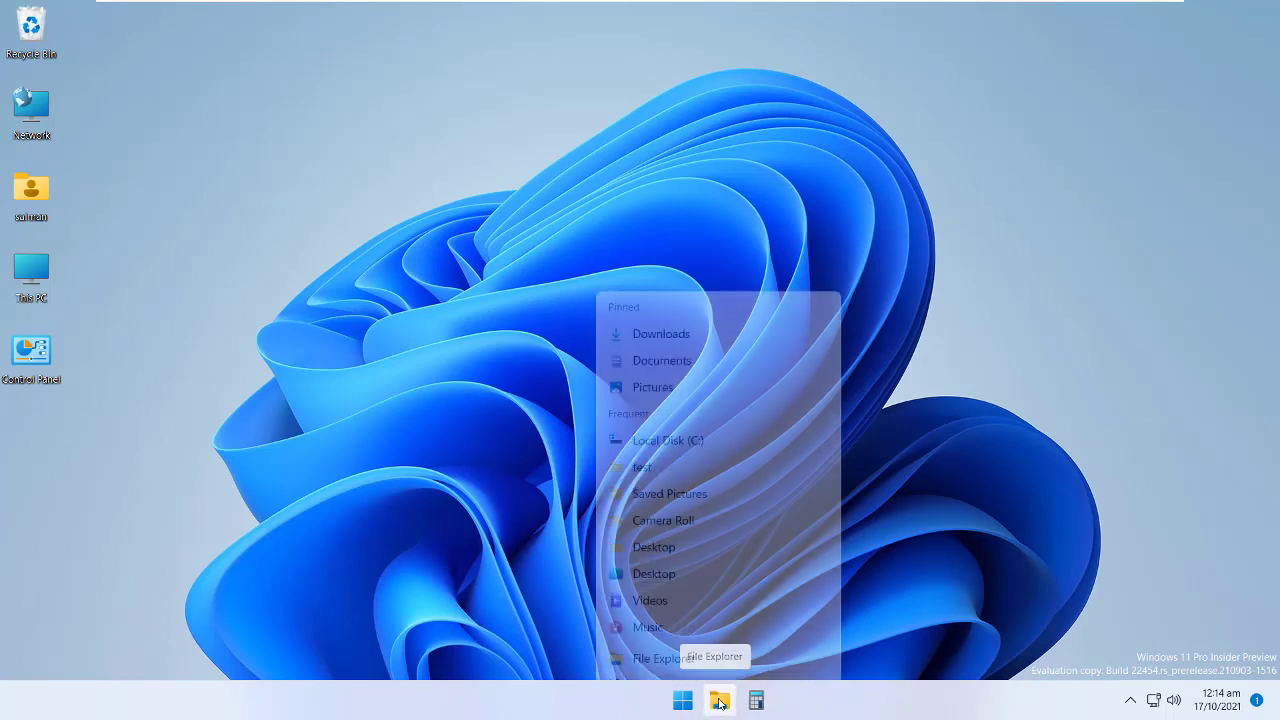
{"action": "right_click", "coordinate": [719, 707]}
{"action": "right_click", "coordinate": [719, 707]}
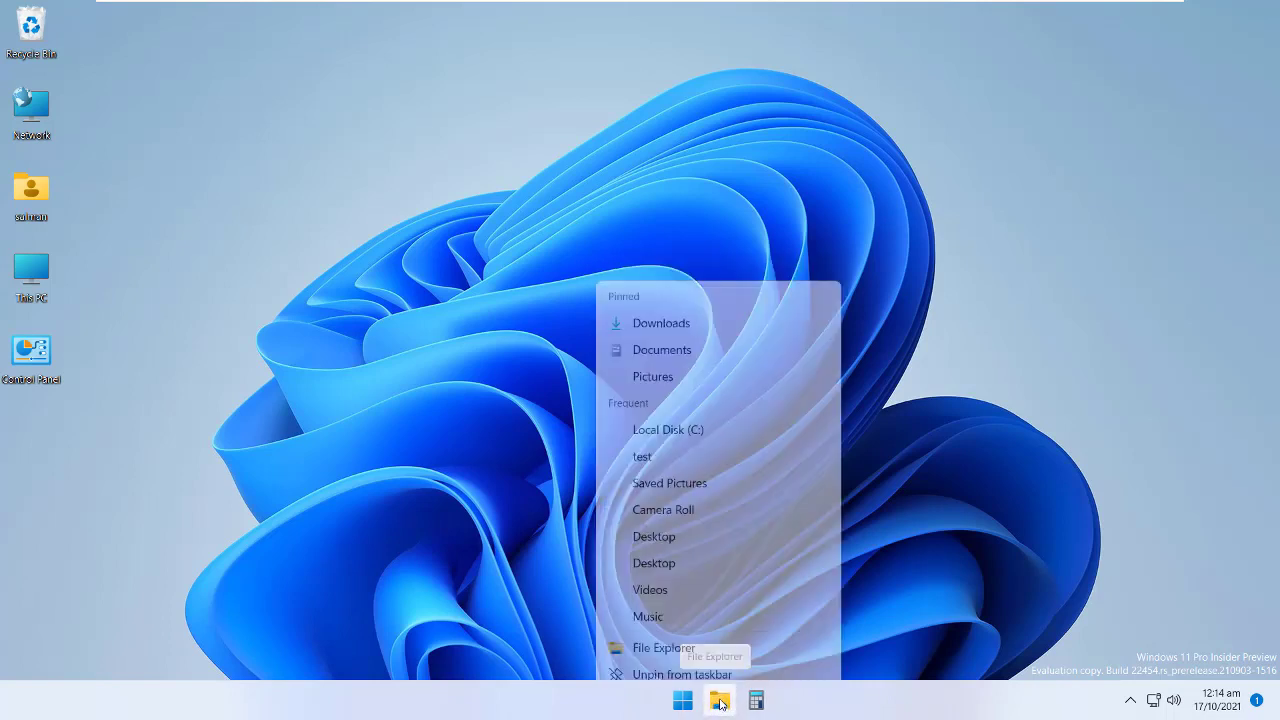
{"action": "left_click", "coordinate": [703, 656]}
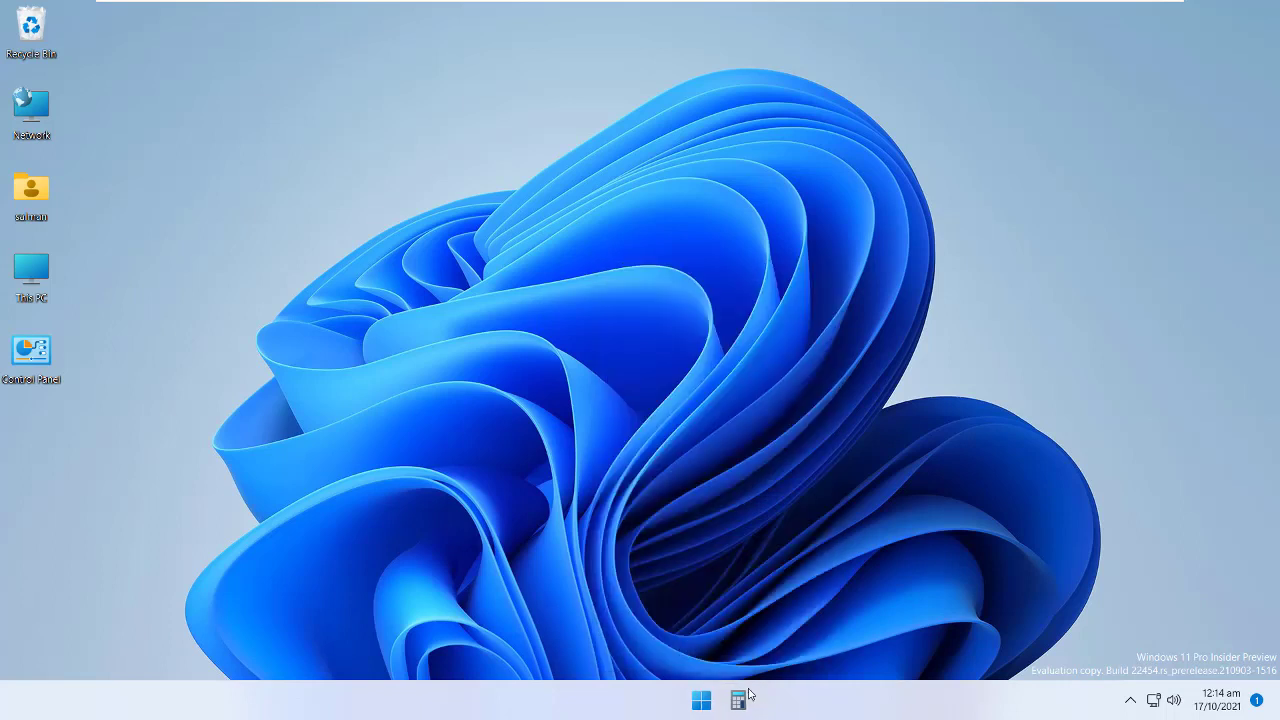
{"action": "right_click", "coordinate": [741, 703]}
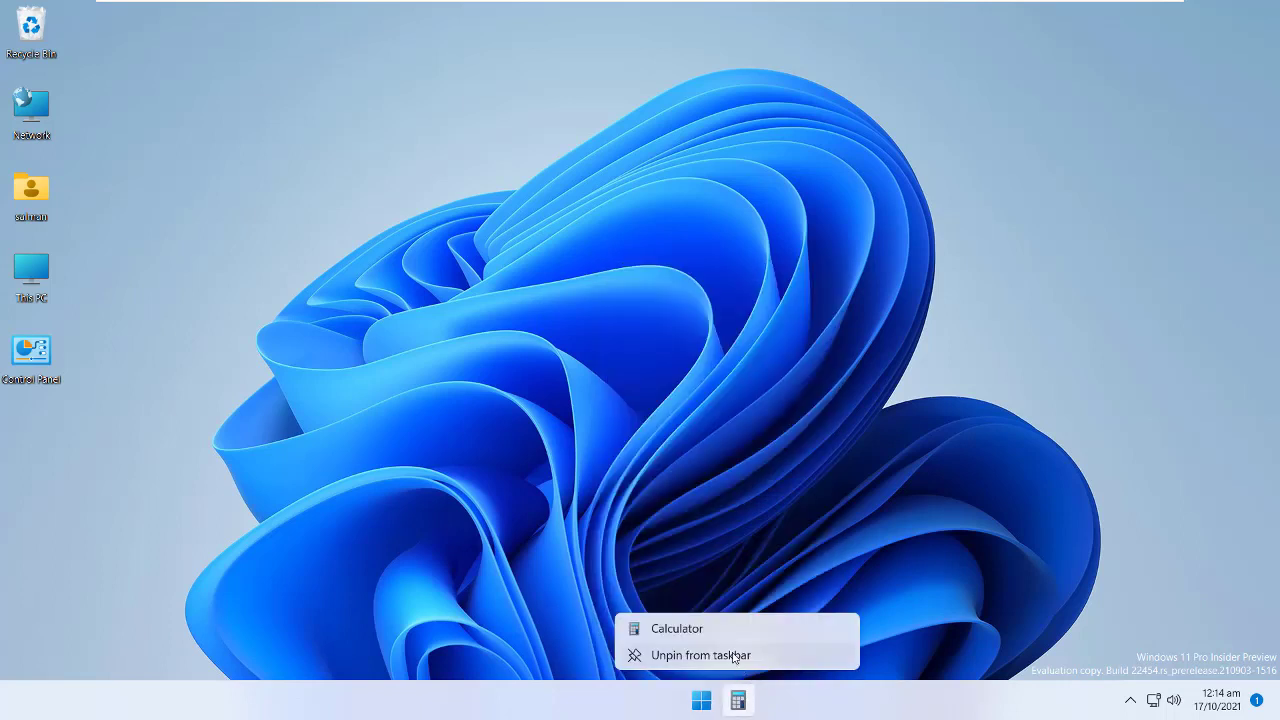
{"action": "left_click", "coordinate": [734, 656]}
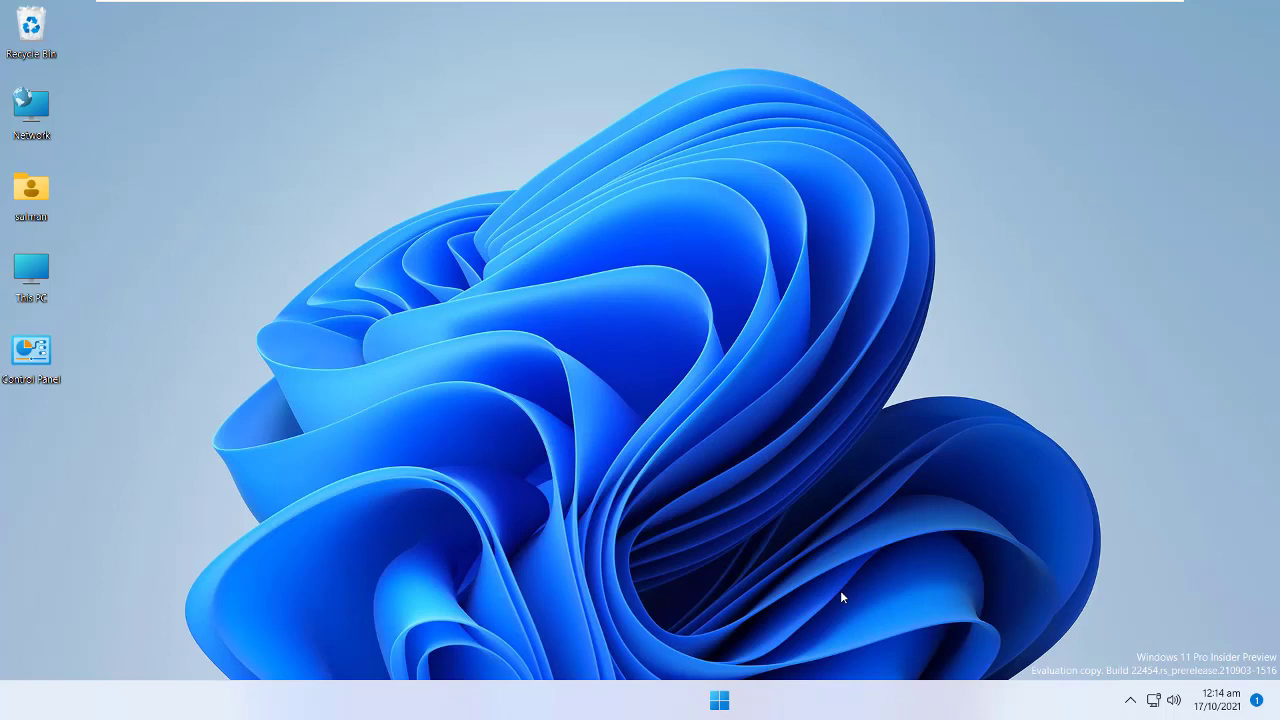
- Open the Settings app from the Start menu's pinned apps
{"action": "left_click", "coordinate": [718, 704]}
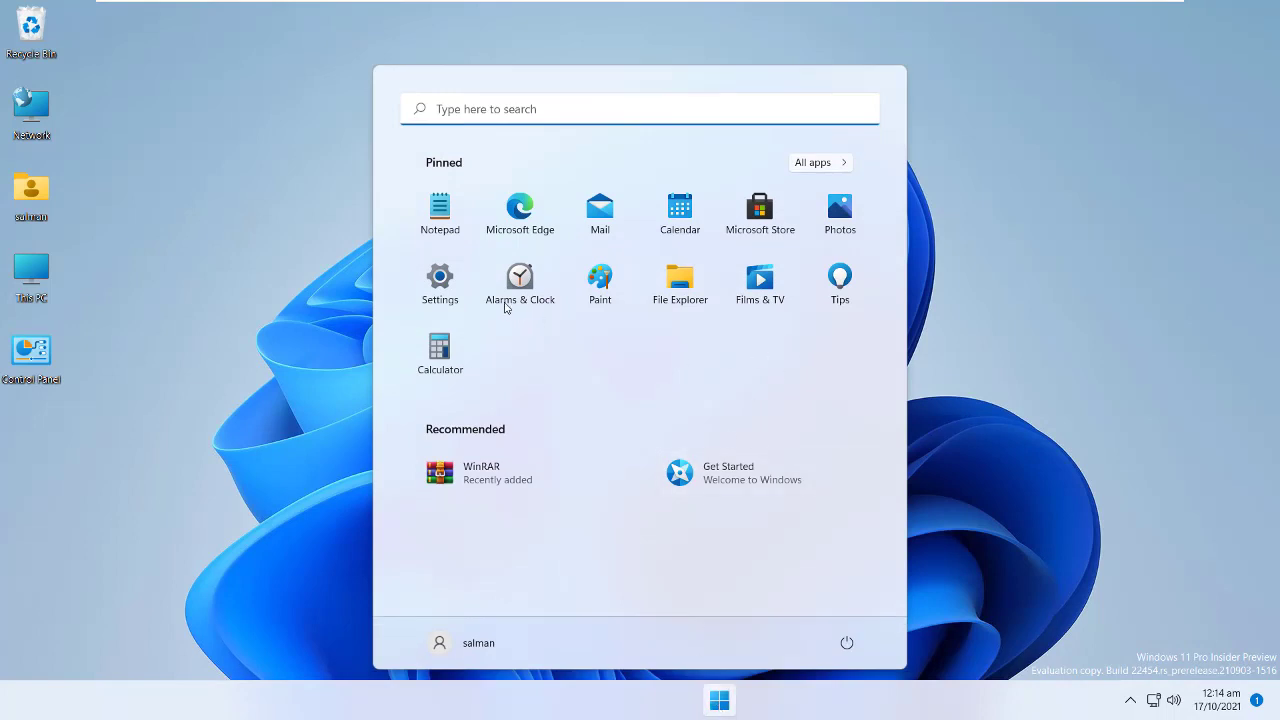
{"action": "left_click", "coordinate": [447, 288]}
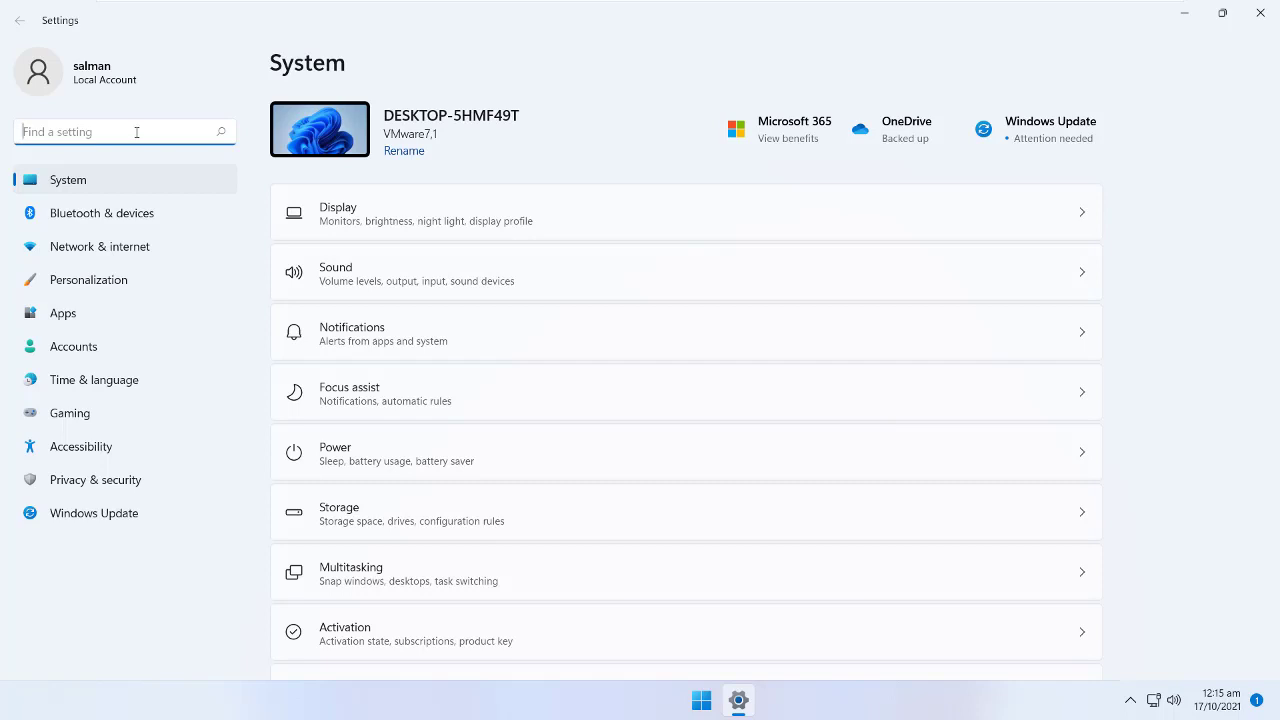
- Find the taskbar settings by searching "taskb", turn on Search, Task view, Widgets and Chat, and close Settings
{"action": "type", "text": "taskb"}
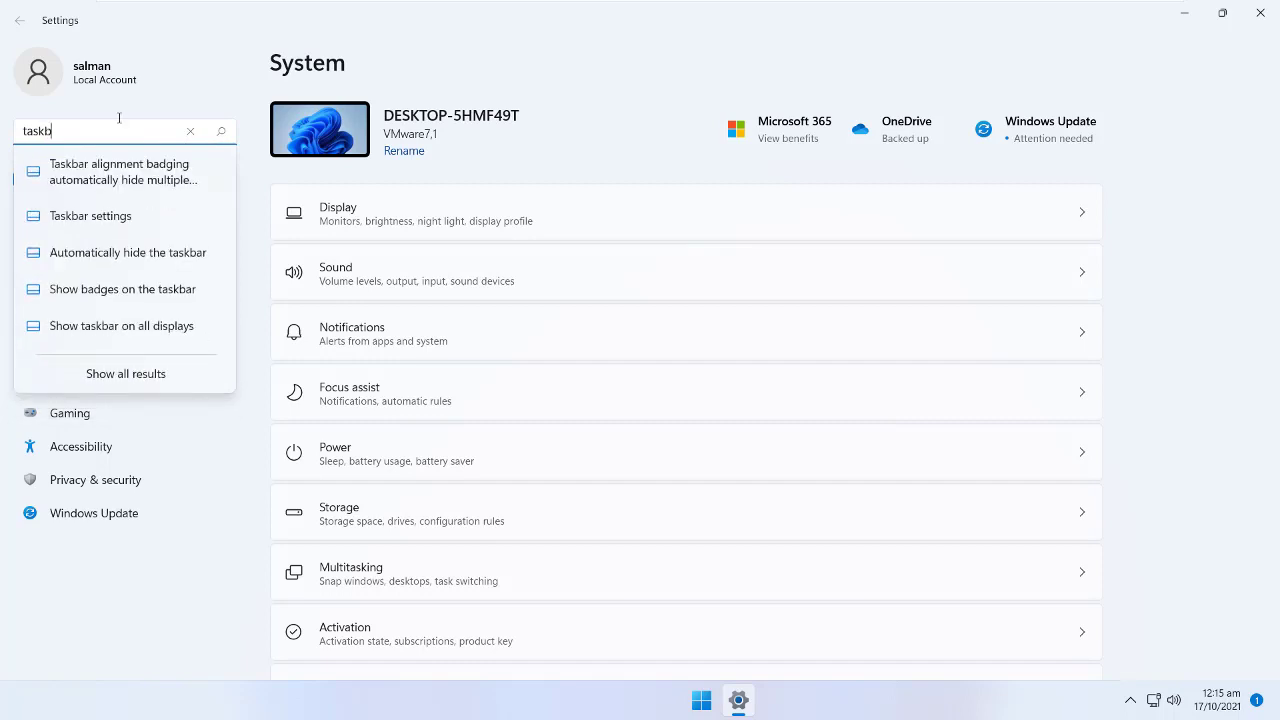
{"action": "left_click", "coordinate": [101, 222]}
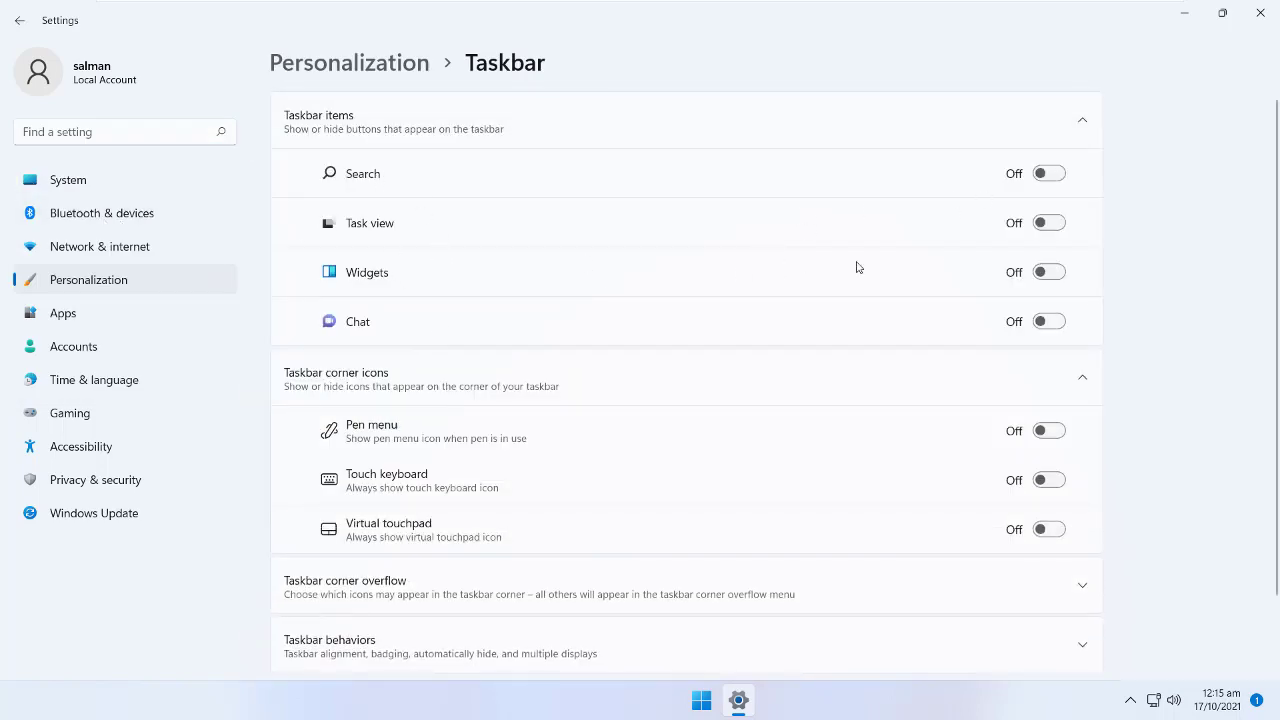
{"action": "left_click", "coordinate": [1055, 175]}
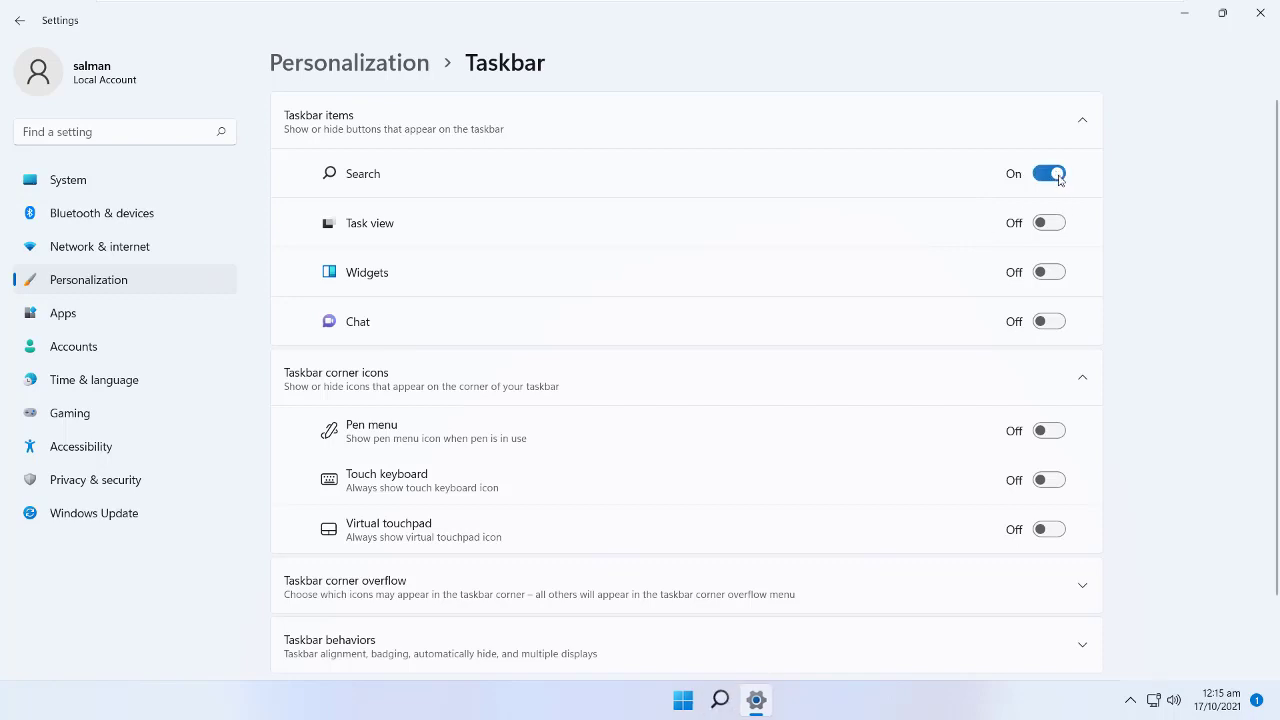
{"action": "left_click", "coordinate": [1055, 224]}
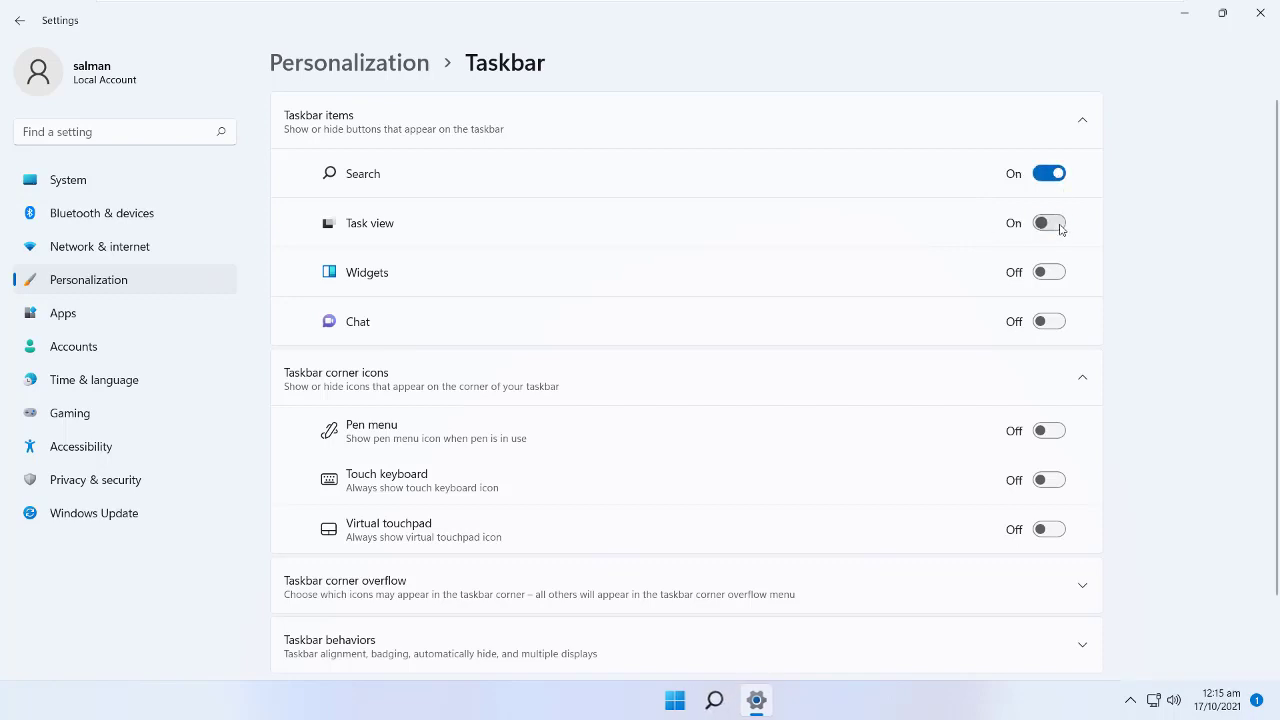
{"action": "left_click", "coordinate": [1055, 275]}
{"action": "left_click", "coordinate": [1058, 323]}
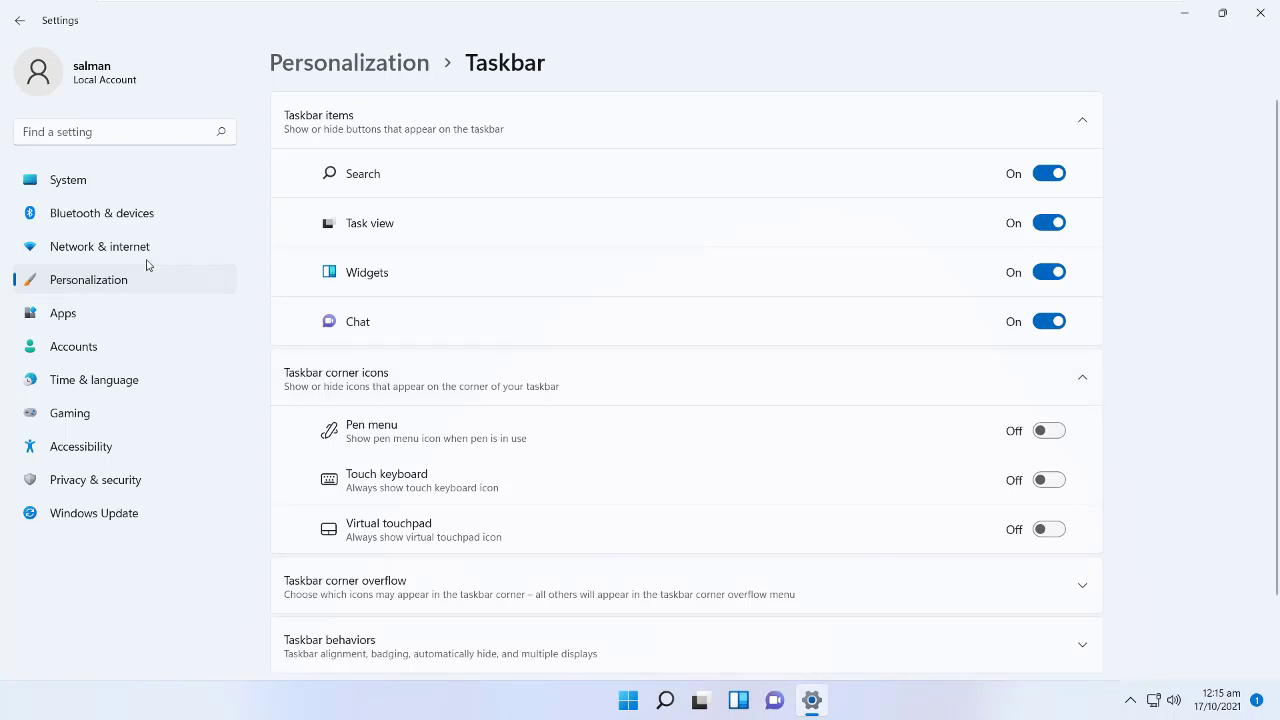
{"action": "left_click", "coordinate": [1262, 13]}
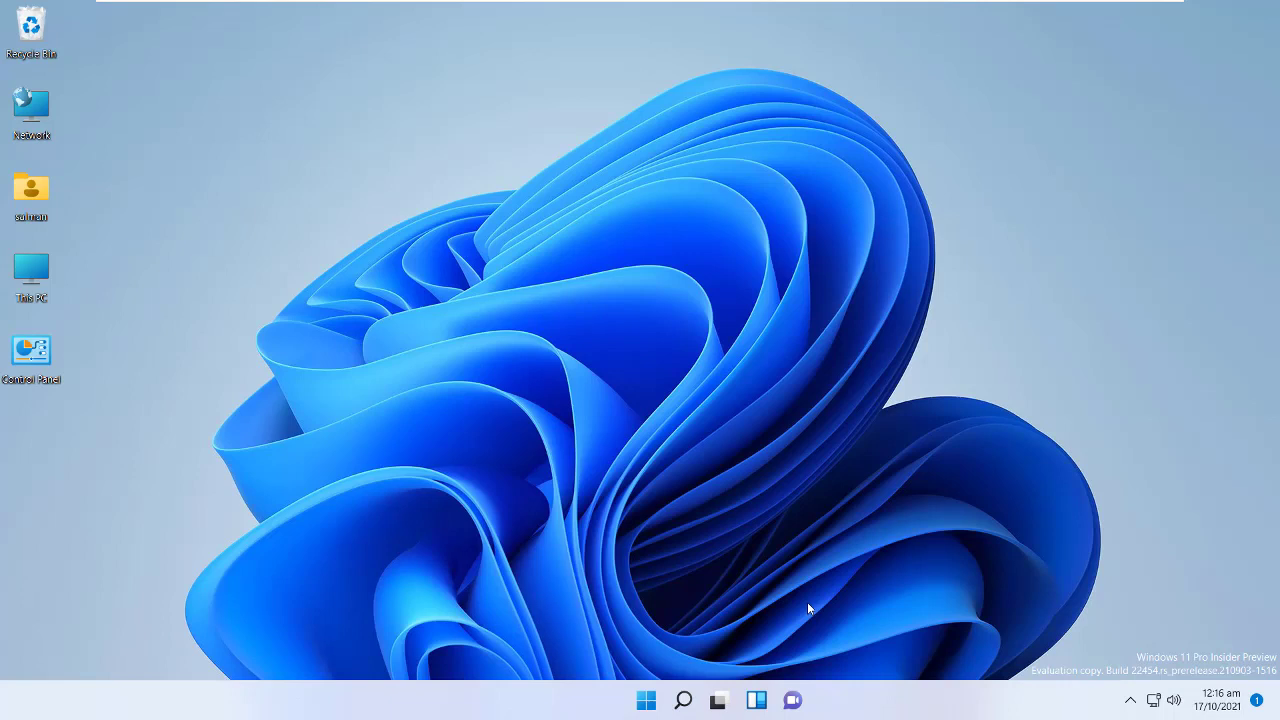
- Reopen Settings from the Start menu and examine the scale and resolution options in the System display settings
{"action": "left_click", "coordinate": [646, 702]}
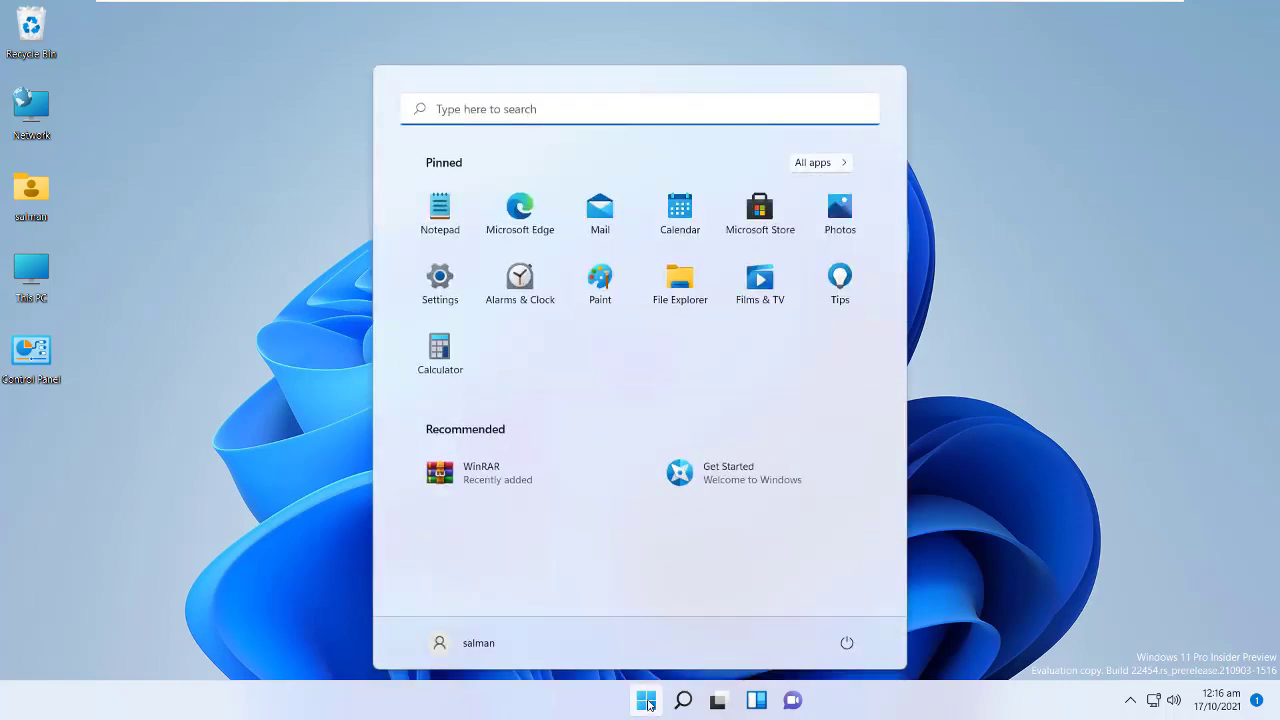
{"action": "left_click", "coordinate": [440, 280]}
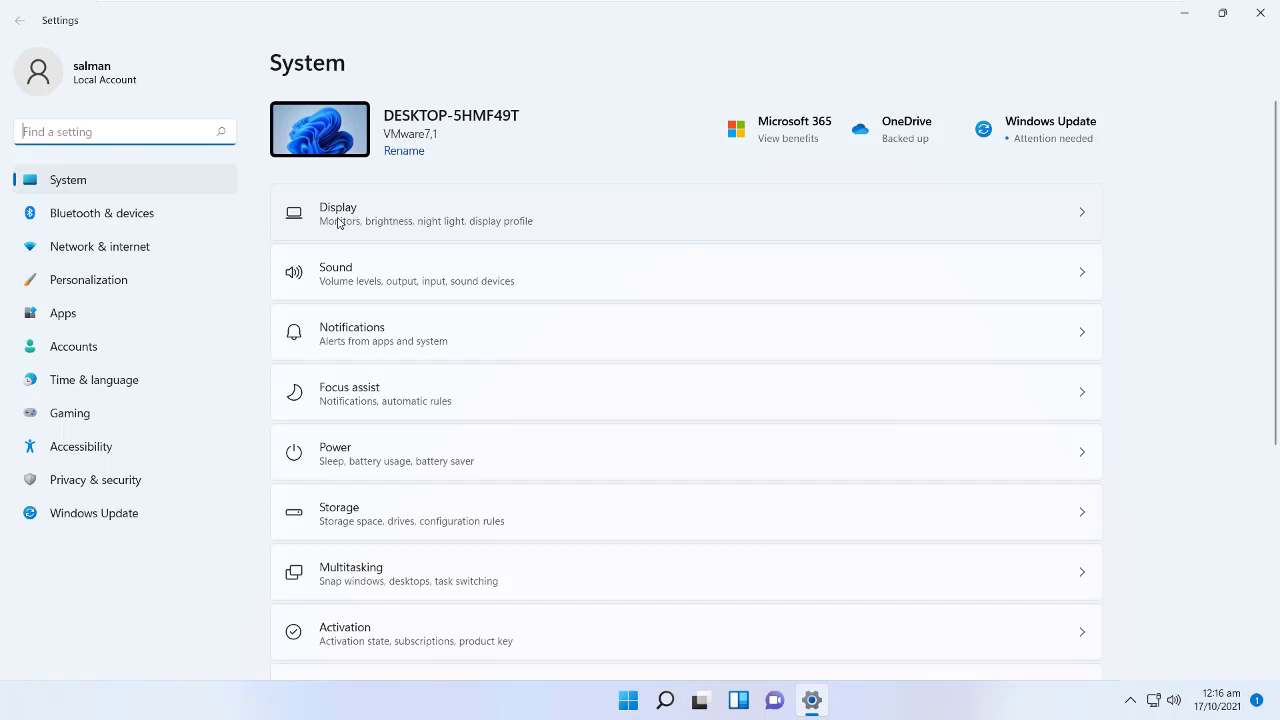
{"action": "left_click", "coordinate": [1082, 217]}
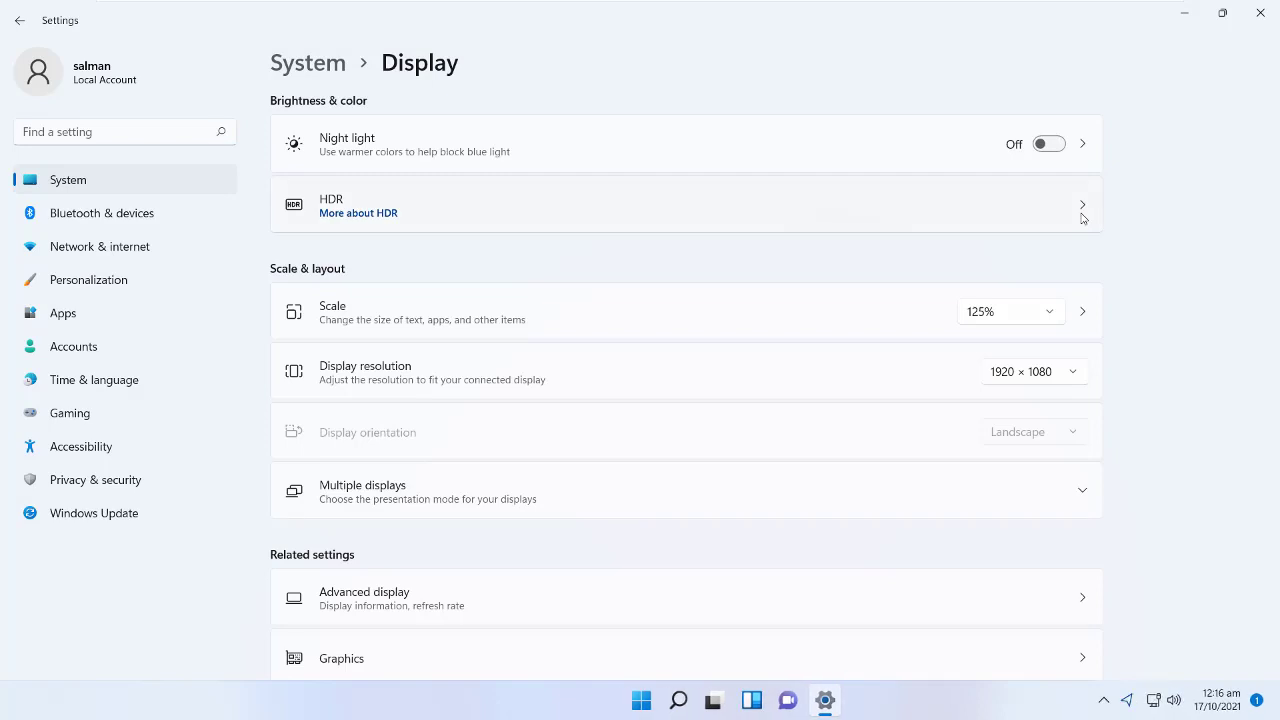
{"action": "left_click", "coordinate": [1049, 317]}
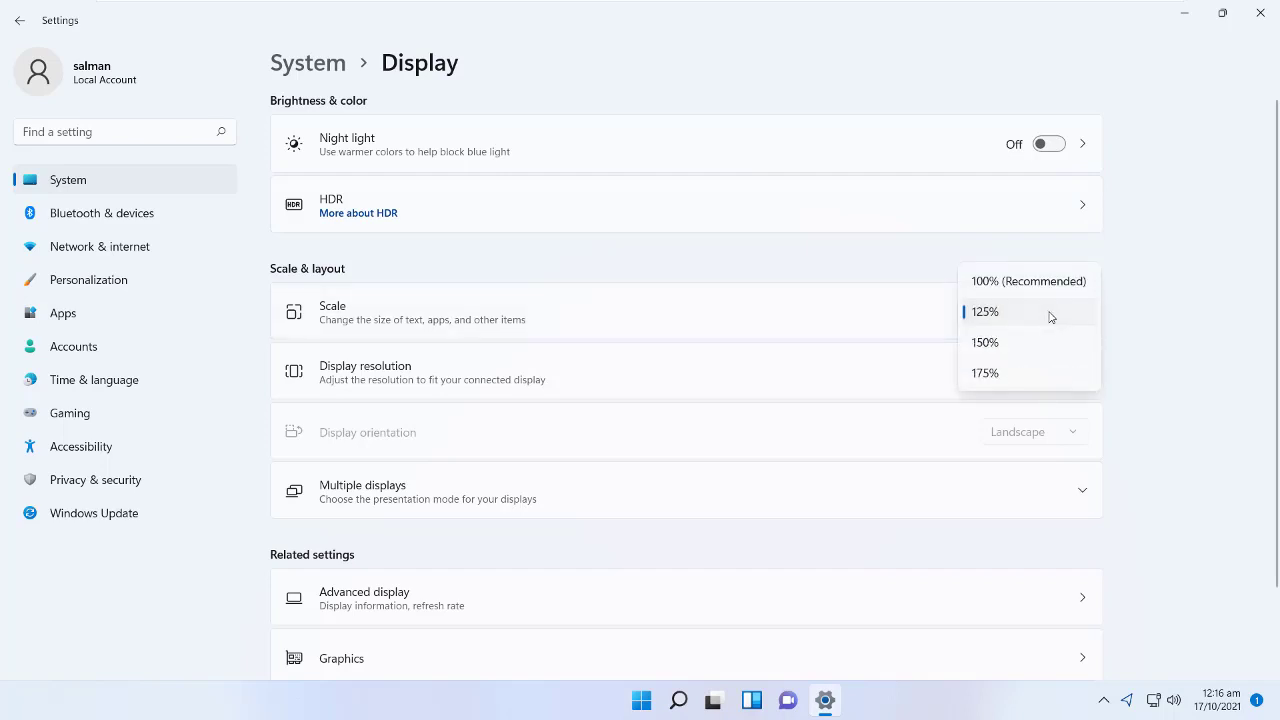
{"action": "left_click", "coordinate": [1236, 339]}
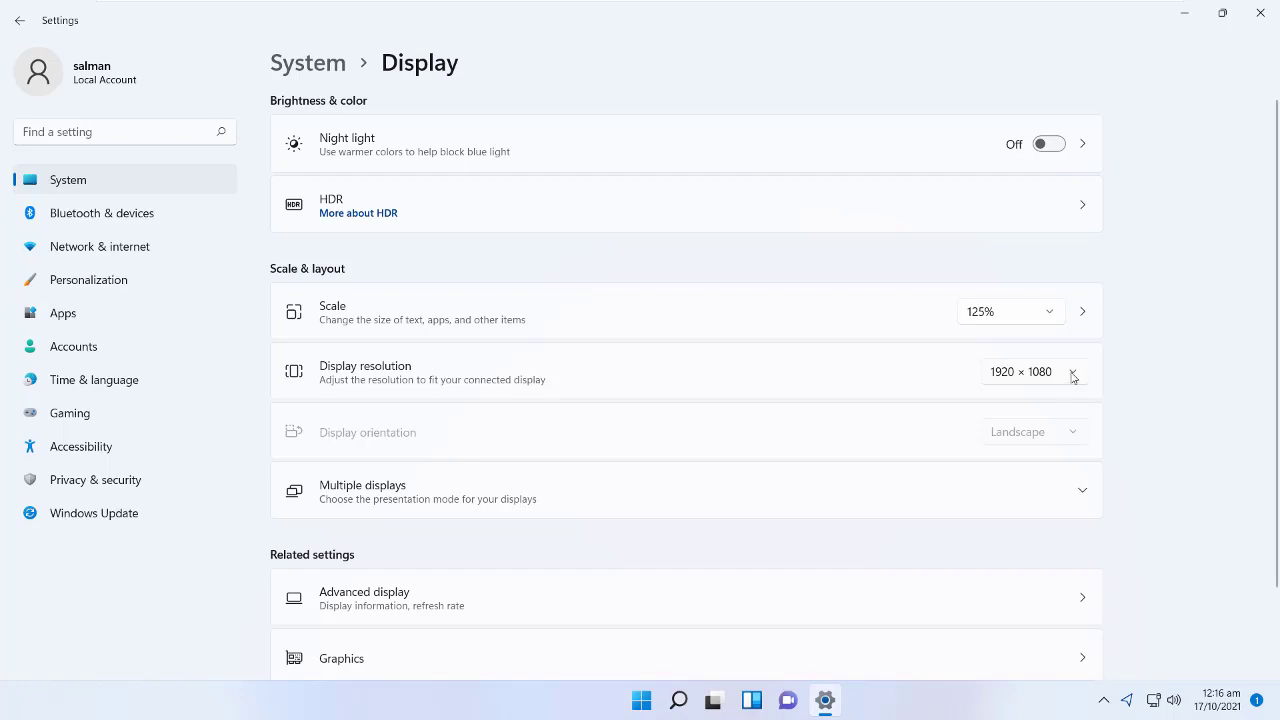
{"action": "left_click", "coordinate": [1072, 373]}
{"action": "left_click", "coordinate": [1181, 357]}
{"action": "scroll", "coordinate": [1181, 357], "scroll_direction": "down", "scroll_amount": 2}
{"action": "scroll", "coordinate": [1181, 357], "scroll_direction": "up", "scroll_amount": 2}
- Apply the Windows (dark) theme in the Personalization settings and check it on the desktop and Start menu
{"action": "left_click", "coordinate": [131, 287]}
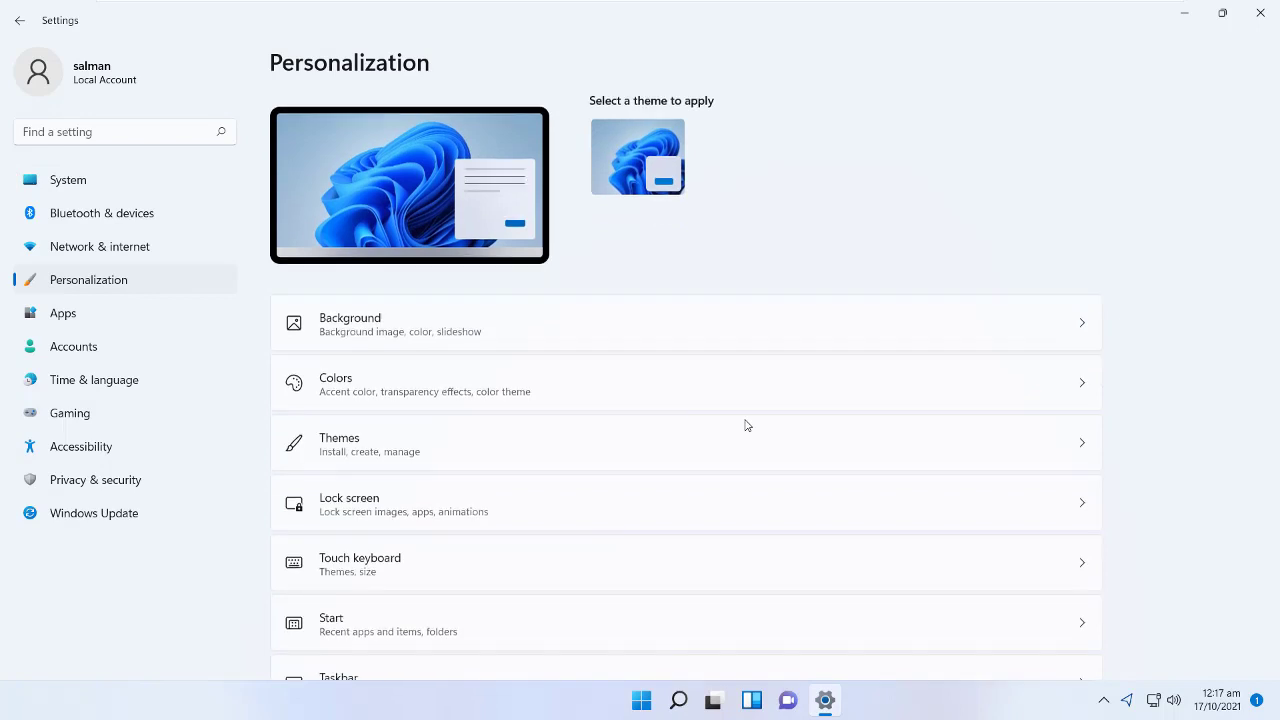
{"action": "left_click", "coordinate": [1081, 447]}
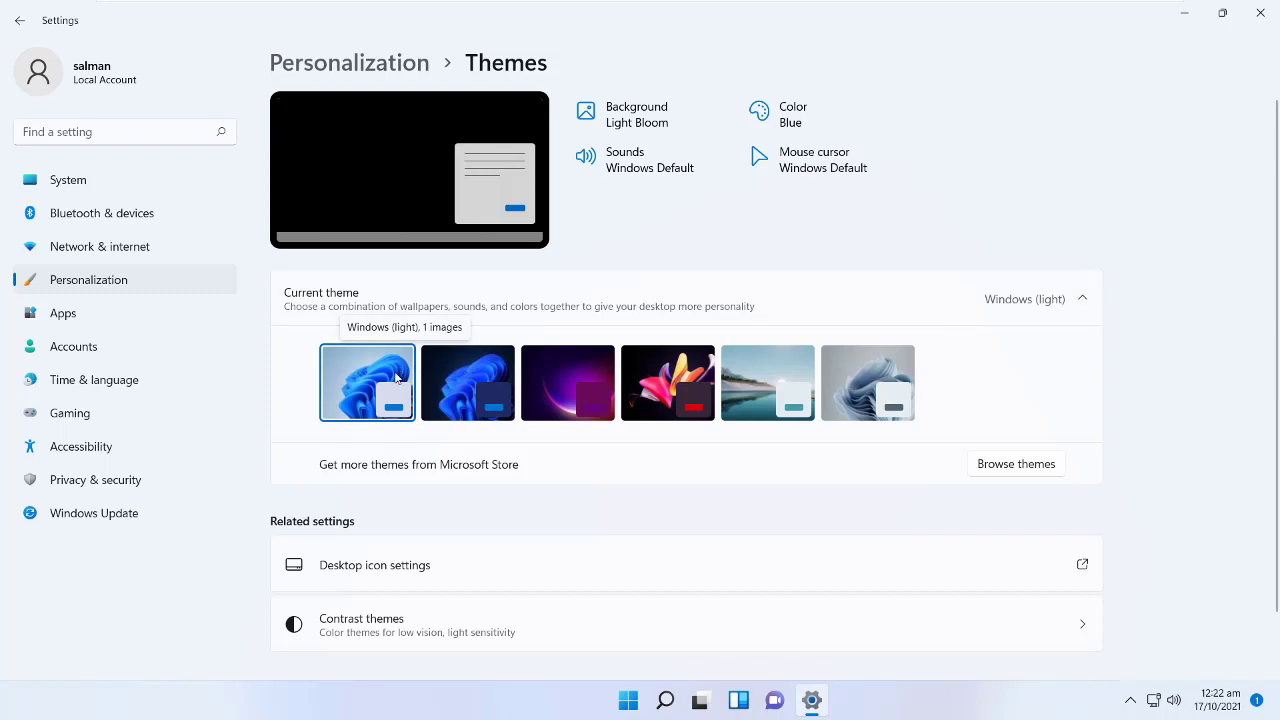
{"action": "left_click", "coordinate": [480, 372]}
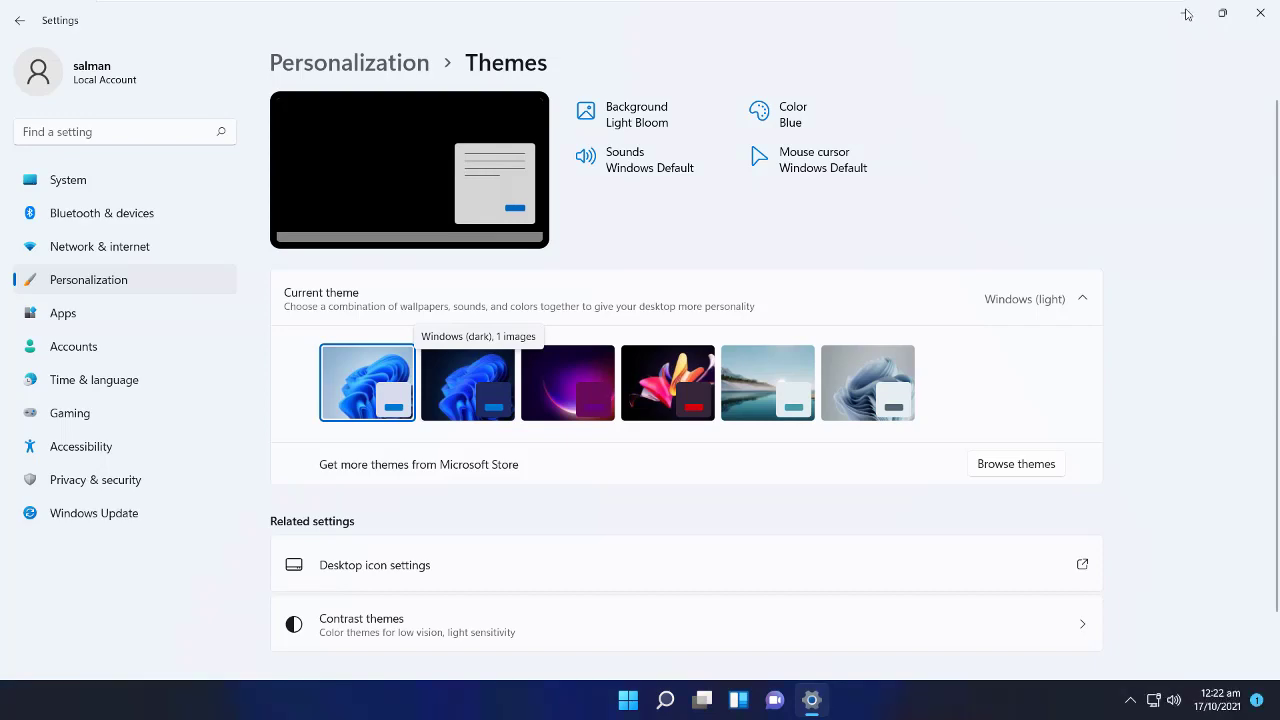
{"action": "left_click", "coordinate": [1186, 14]}
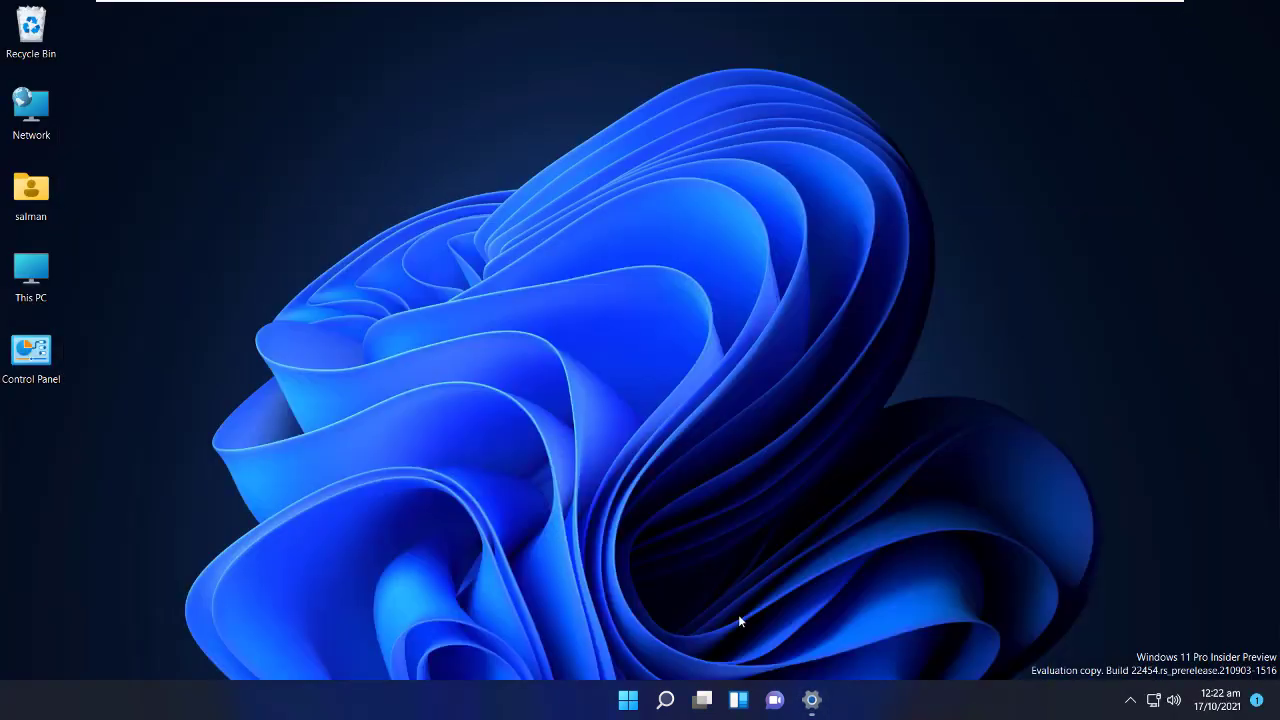
{"action": "left_click", "coordinate": [628, 702]}
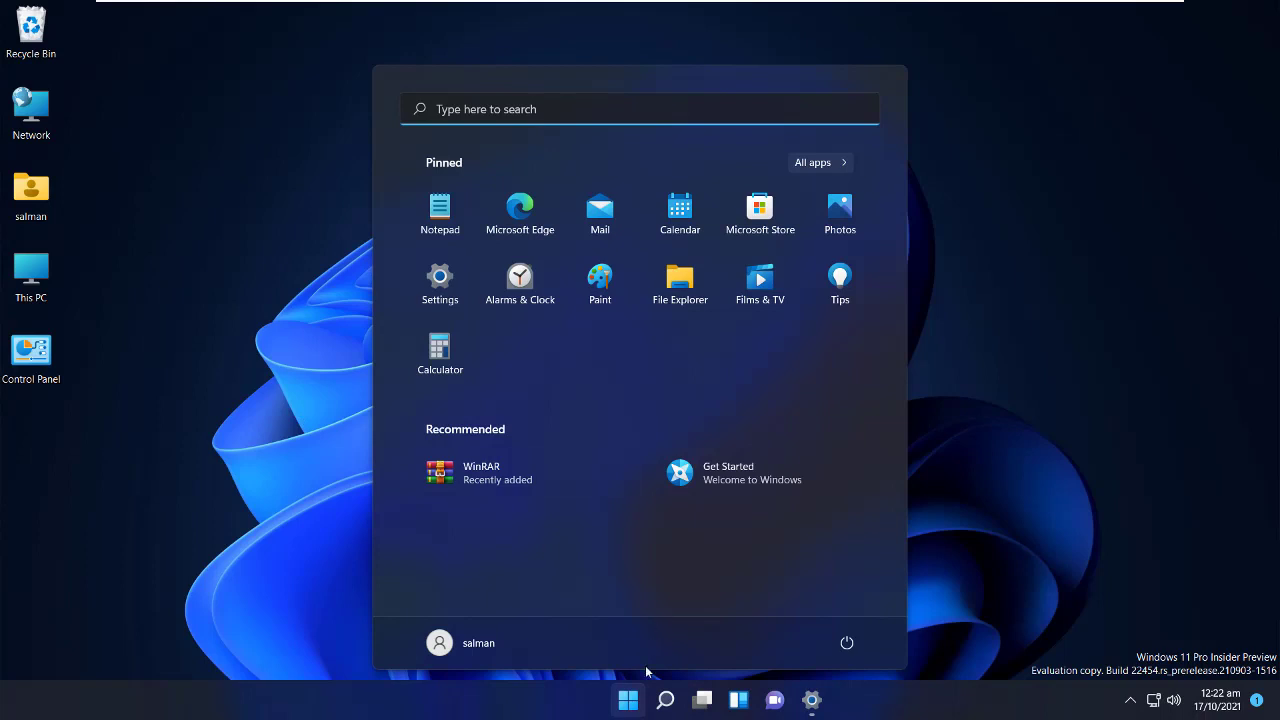
{"action": "left_click", "coordinate": [810, 703]}
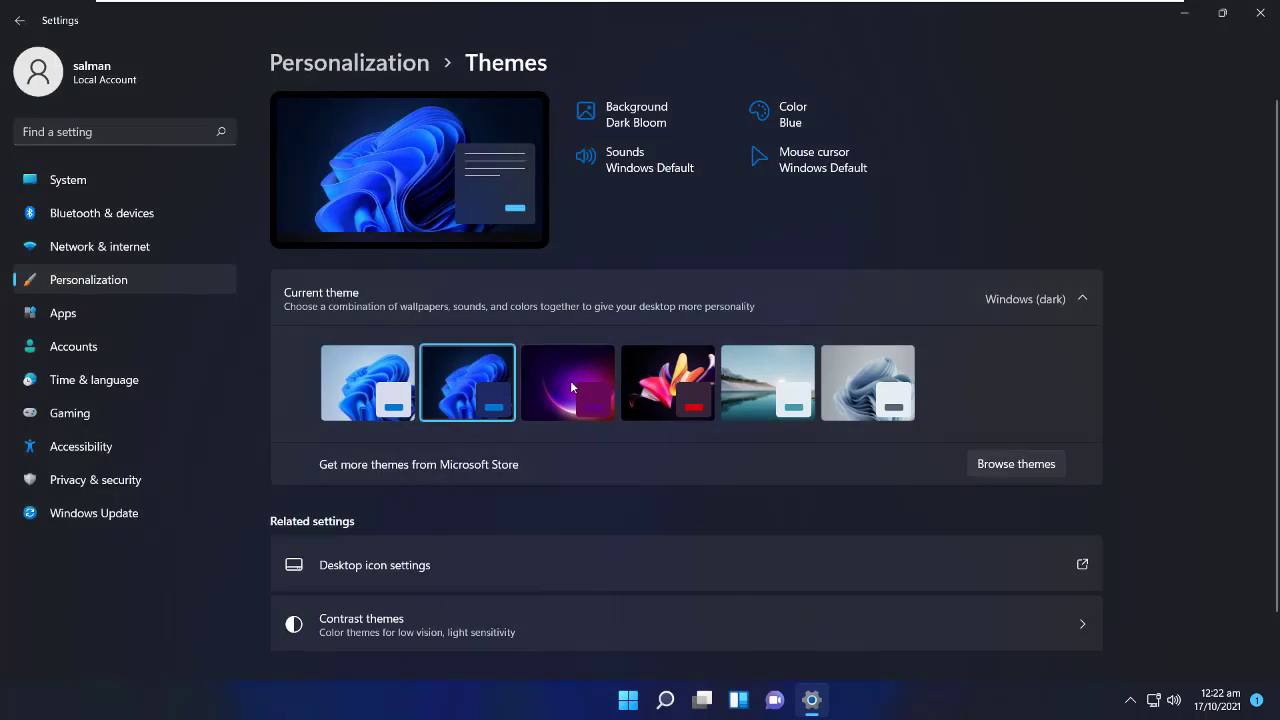
- Apply the Glow theme, check it on the desktop, and switch back to the Windows (light) theme
{"action": "left_click", "coordinate": [571, 383]}
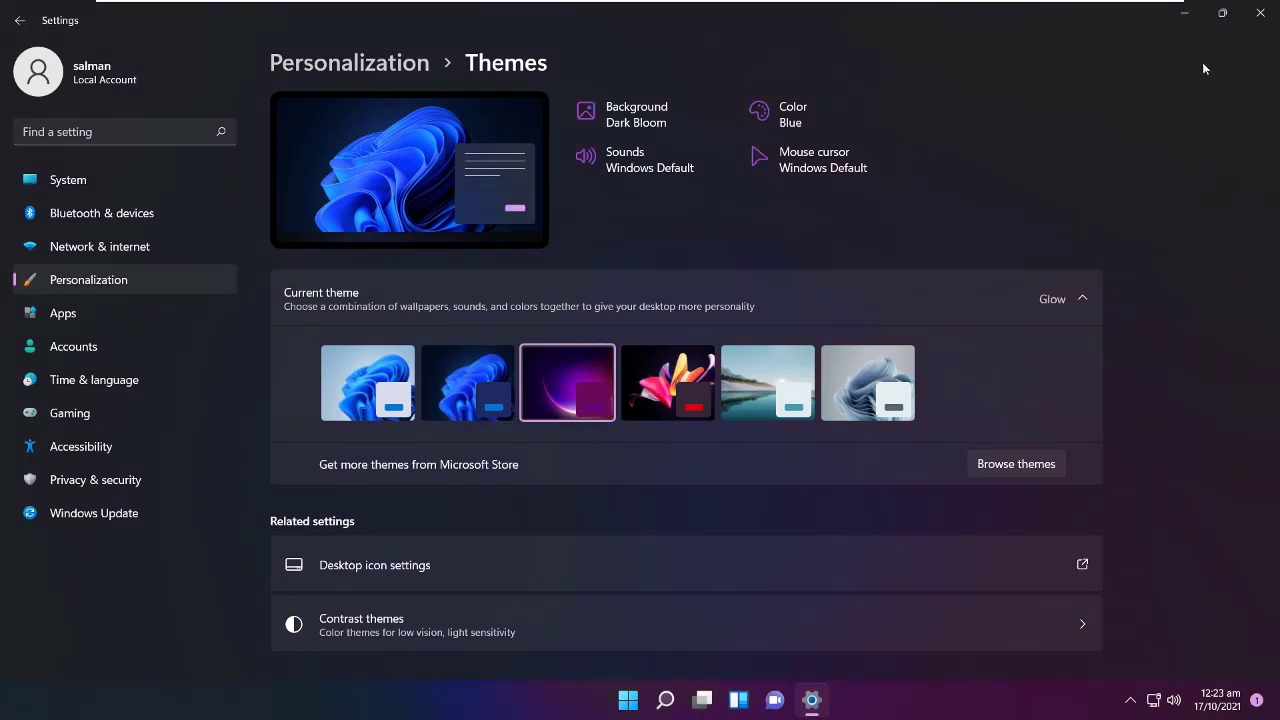
{"action": "left_click", "coordinate": [1189, 20]}
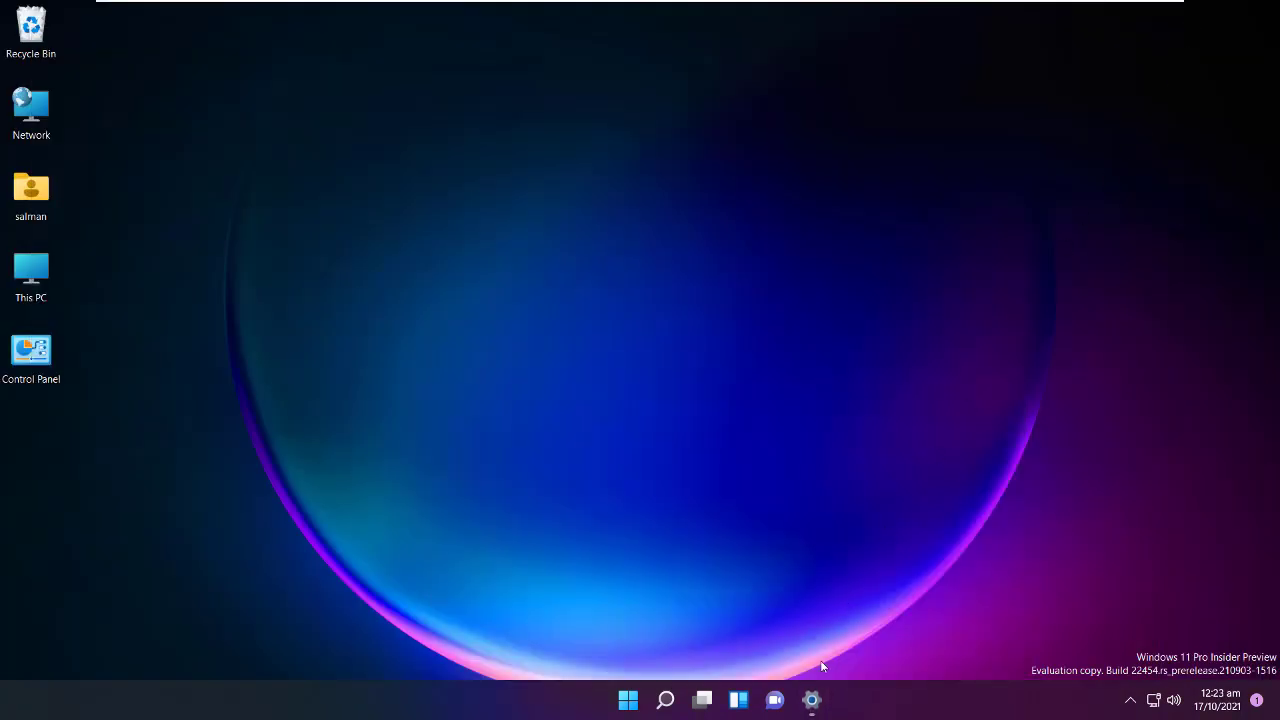
{"action": "left_click", "coordinate": [812, 699]}
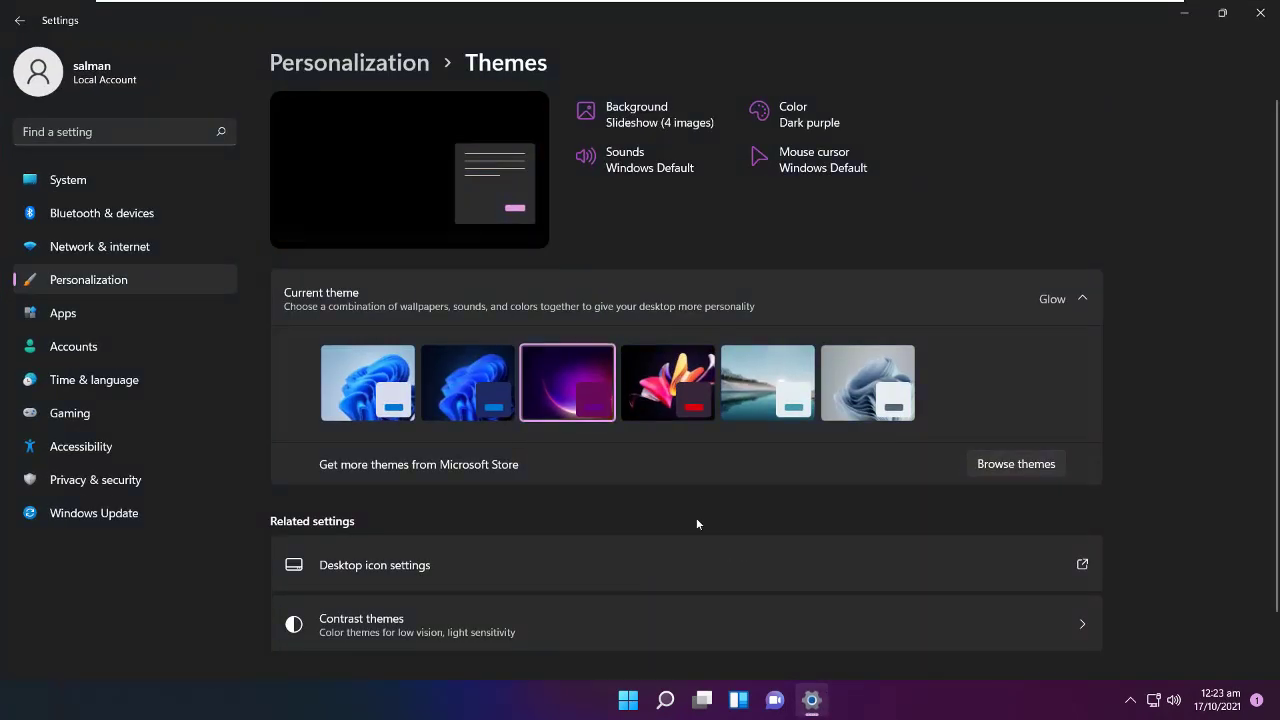
{"action": "left_click", "coordinate": [356, 376]}
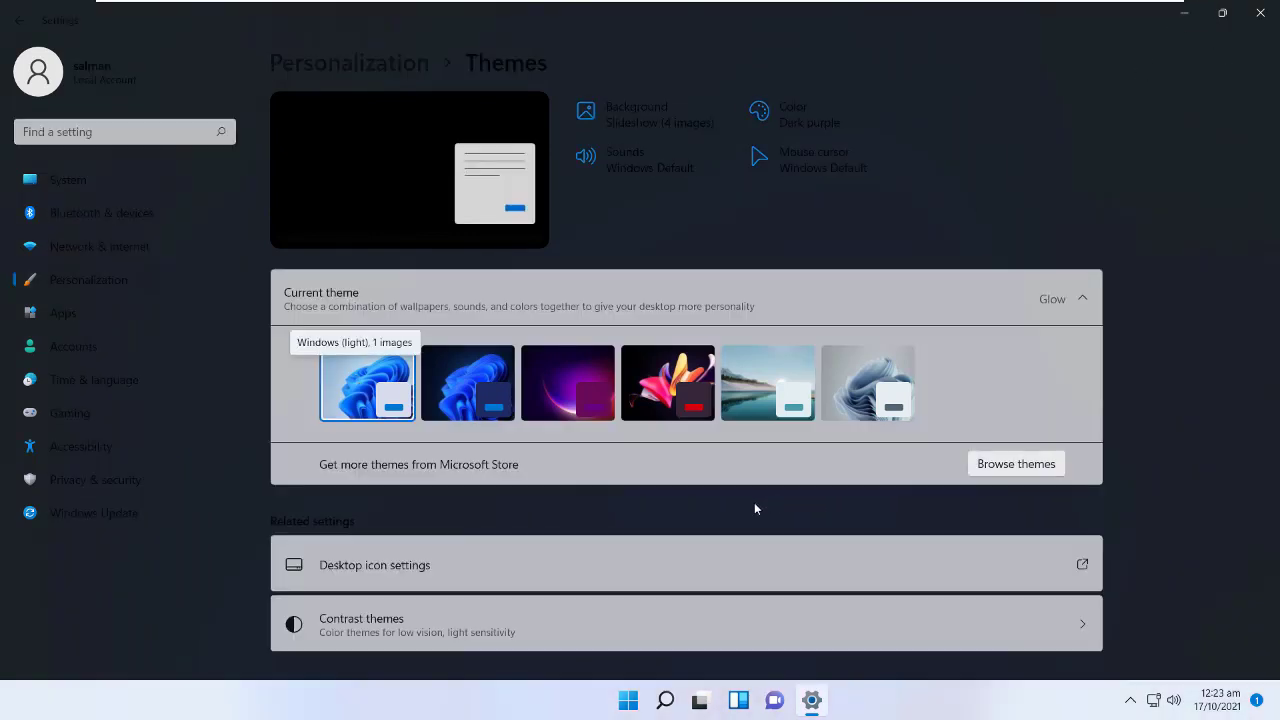
- Open the desktop icon settings and deselect Computer, User's Files, Network, Control Panel and Recycle Bin
{"action": "scroll", "coordinate": [684, 498], "scroll_direction": "down", "scroll_amount": 1}
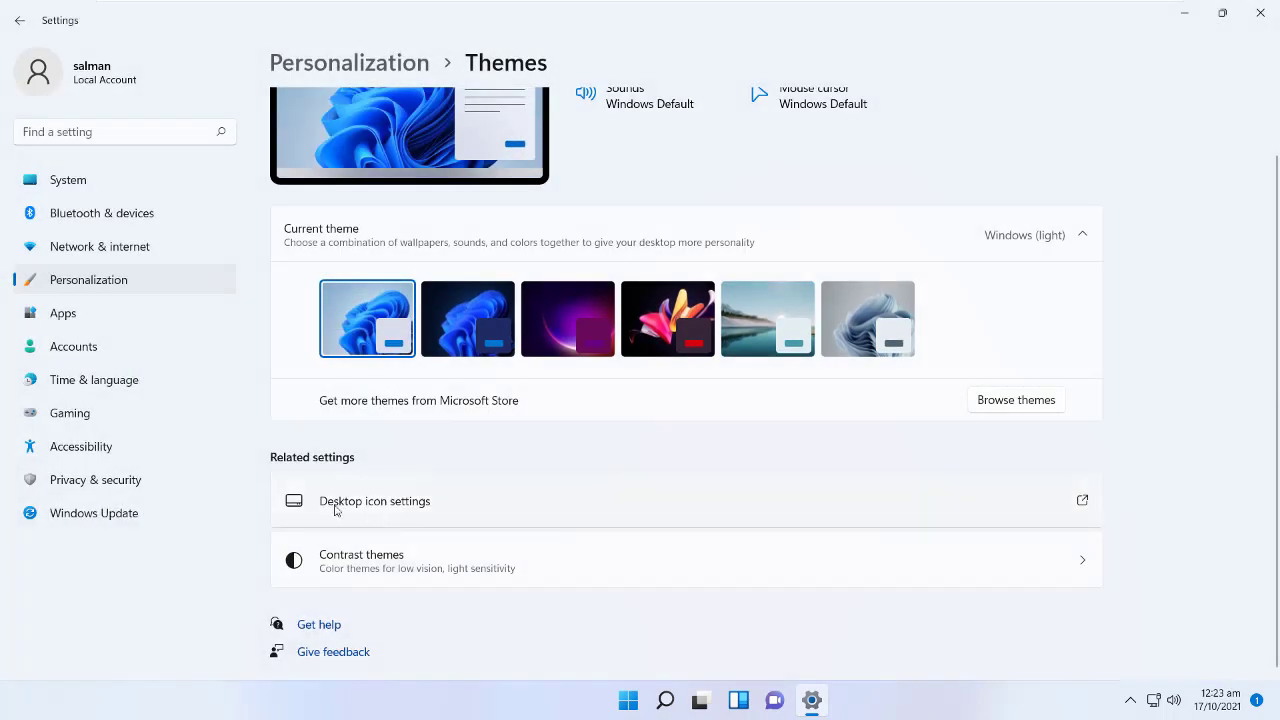
{"action": "left_click", "coordinate": [1085, 502]}
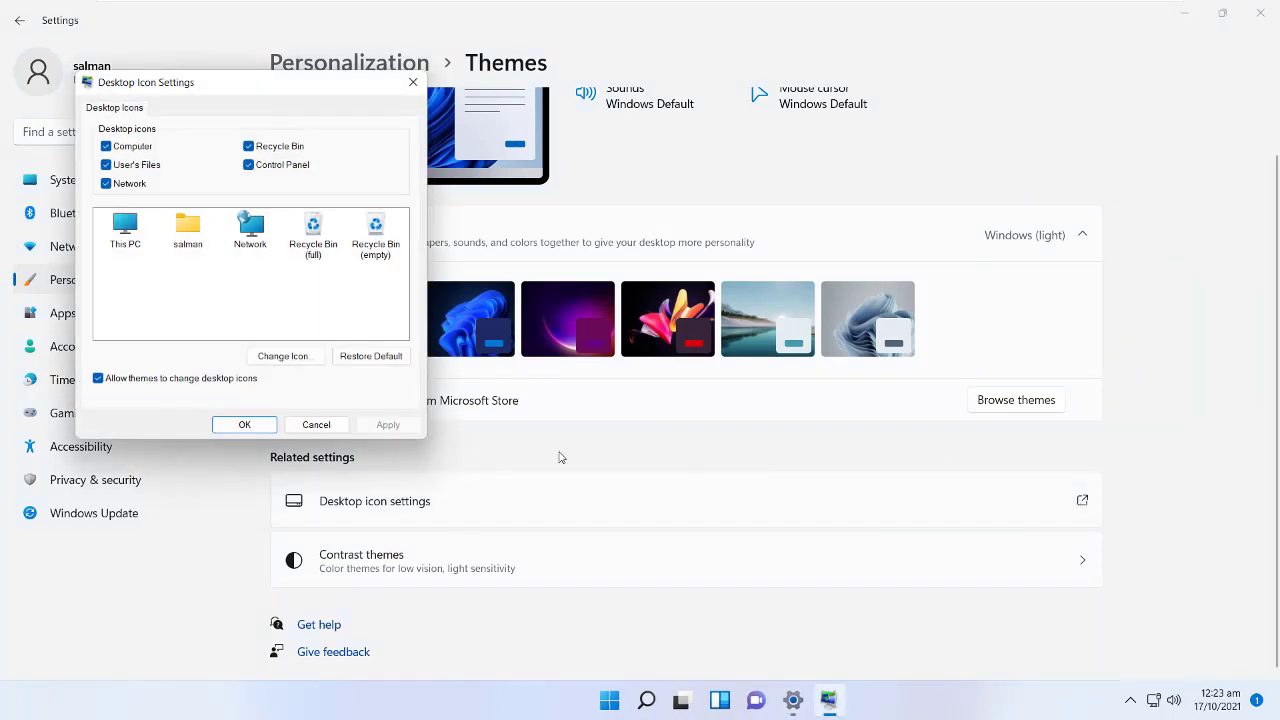
{"action": "left_click", "coordinate": [106, 146]}
{"action": "left_click", "coordinate": [106, 164]}
{"action": "left_click", "coordinate": [106, 184]}
{"action": "left_click", "coordinate": [249, 166]}
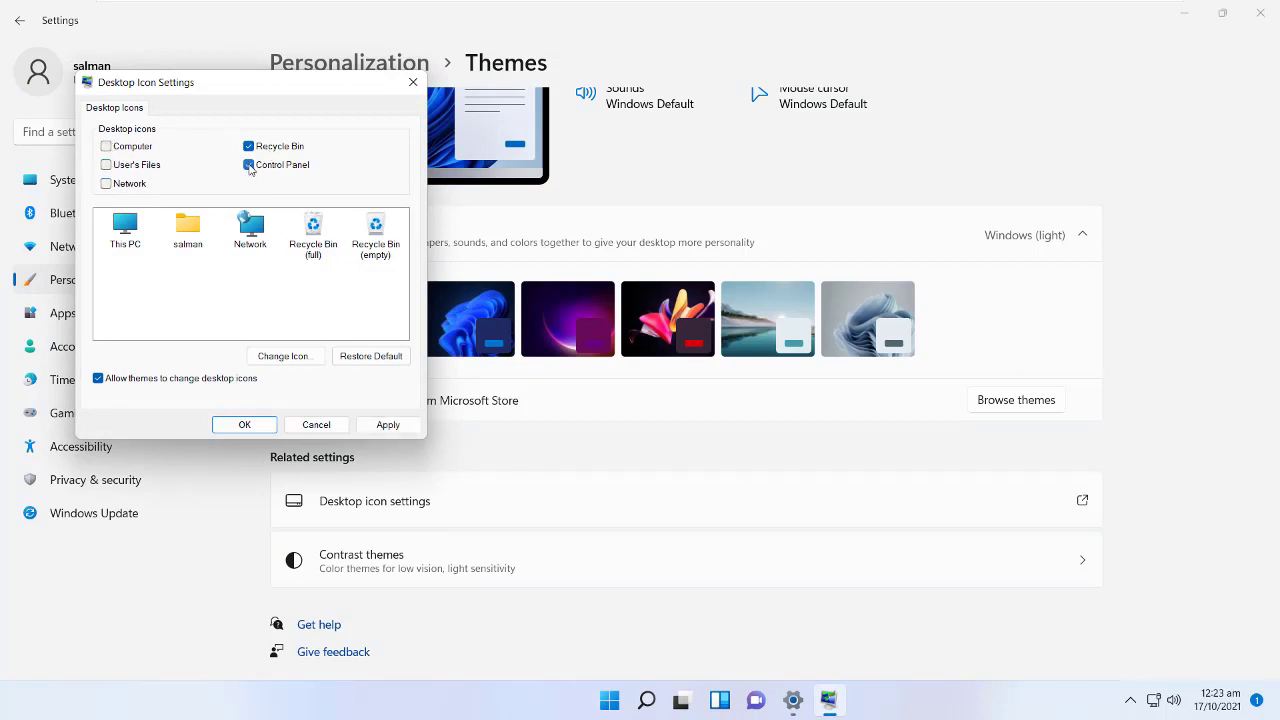
{"action": "left_click", "coordinate": [249, 147]}
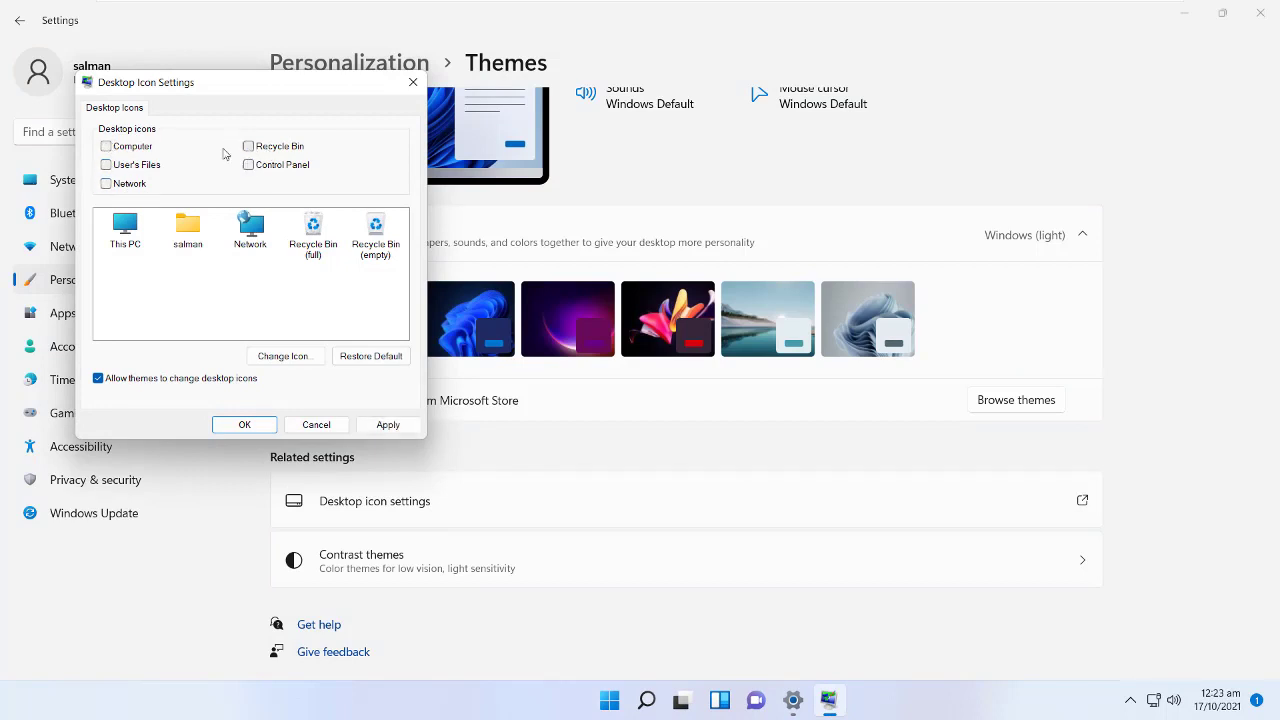
- Enable only the Computer and Network desktop icons and apply the change
{"action": "left_click", "coordinate": [106, 146]}
{"action": "left_click", "coordinate": [106, 184]}
{"action": "left_click", "coordinate": [386, 424]}
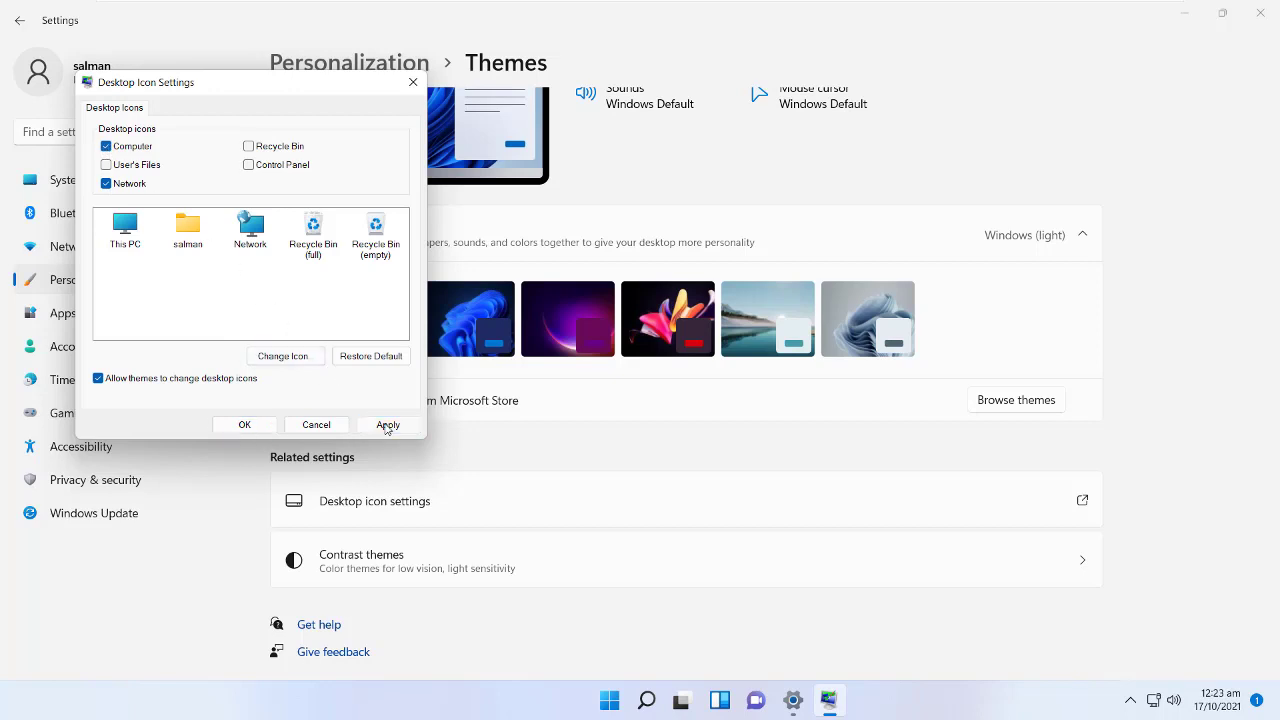
{"action": "left_click", "coordinate": [245, 424]}
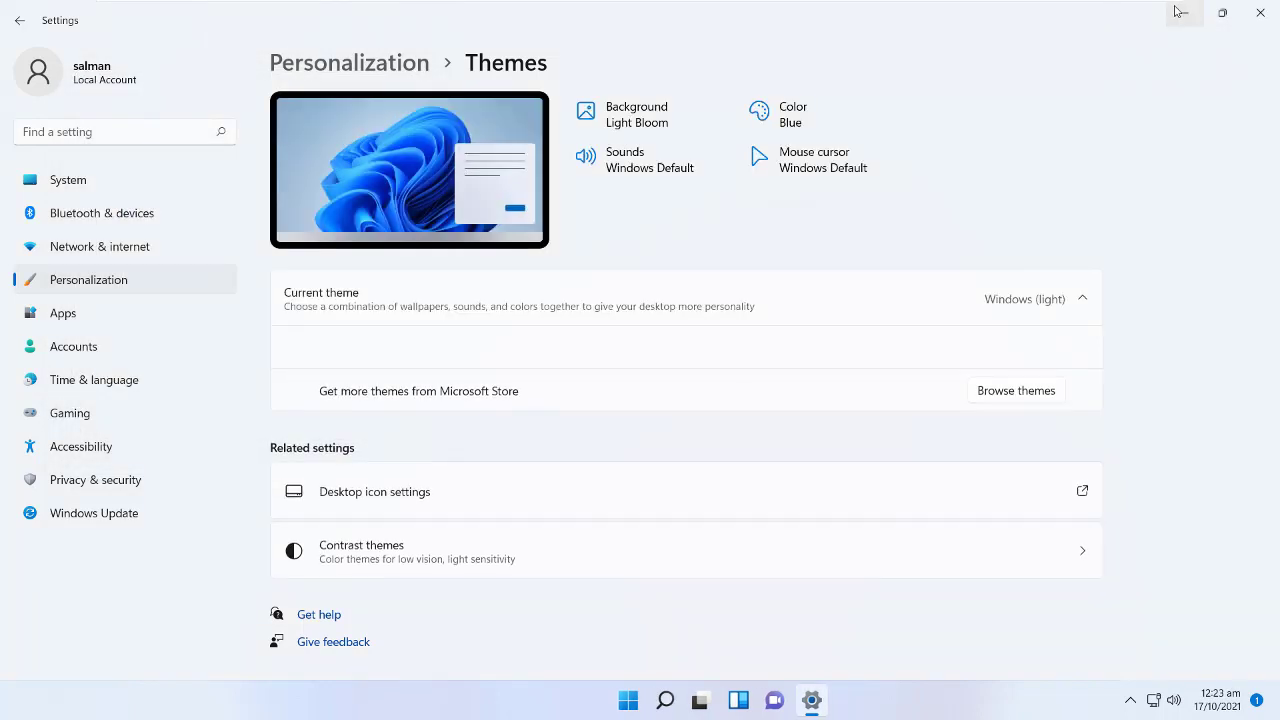
- Minimise Settings to check the desktop icons, open This PC from the desktop, and close its window
{"action": "left_click", "coordinate": [1181, 13]}
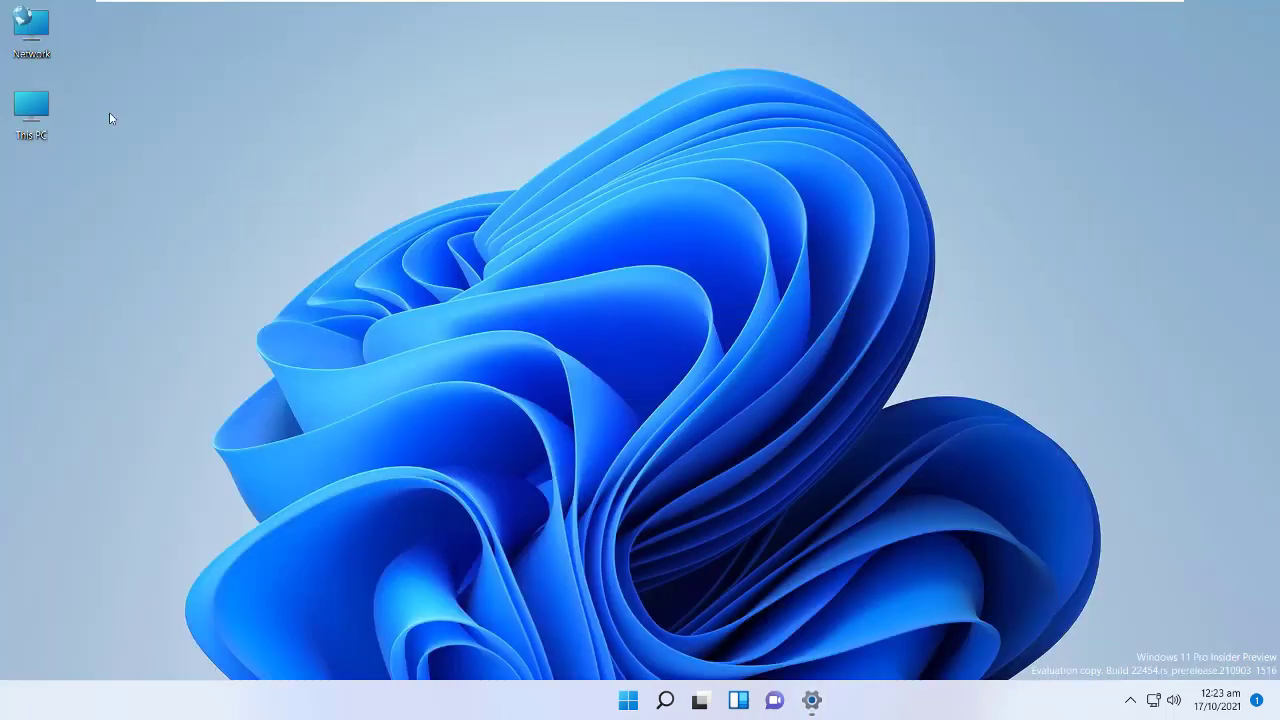
{"action": "double_click", "coordinate": [34, 111]}
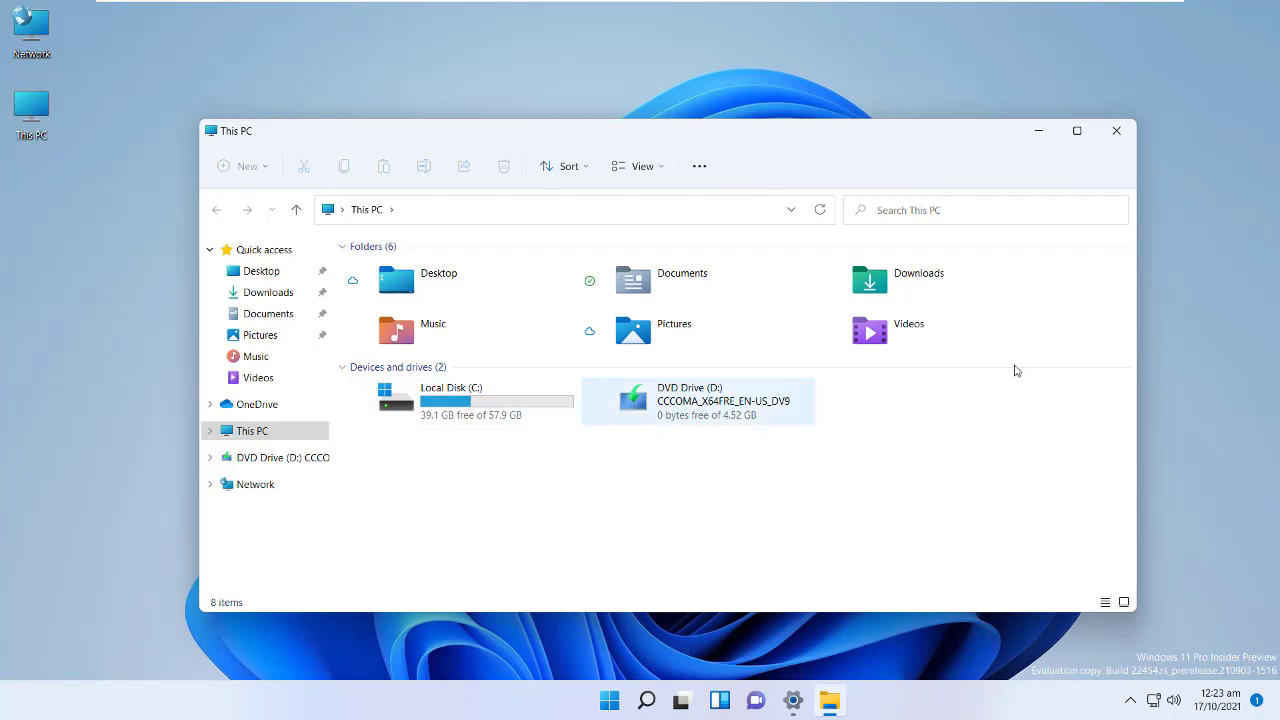
{"action": "left_click", "coordinate": [1116, 130]}
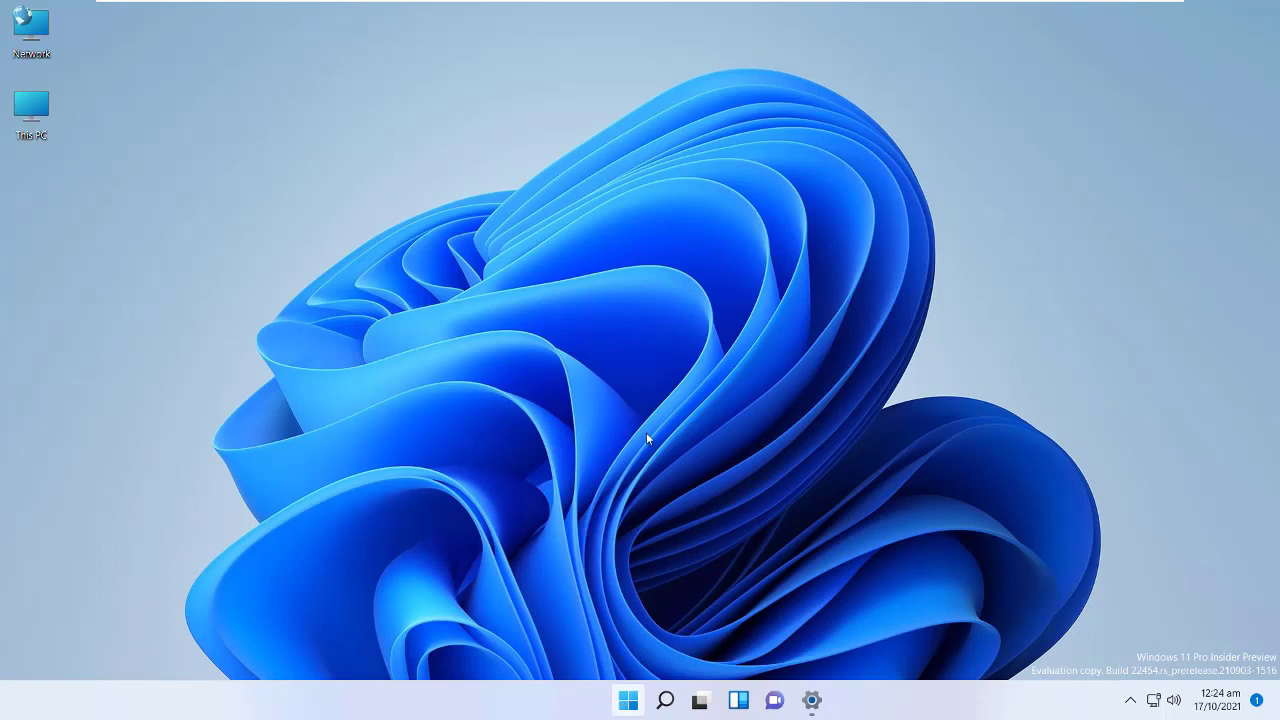
- Return to Settings from the Start menu, search for "power", and open the setting for when the PC sleeps when plugged in
{"action": "key", "text": "super"}
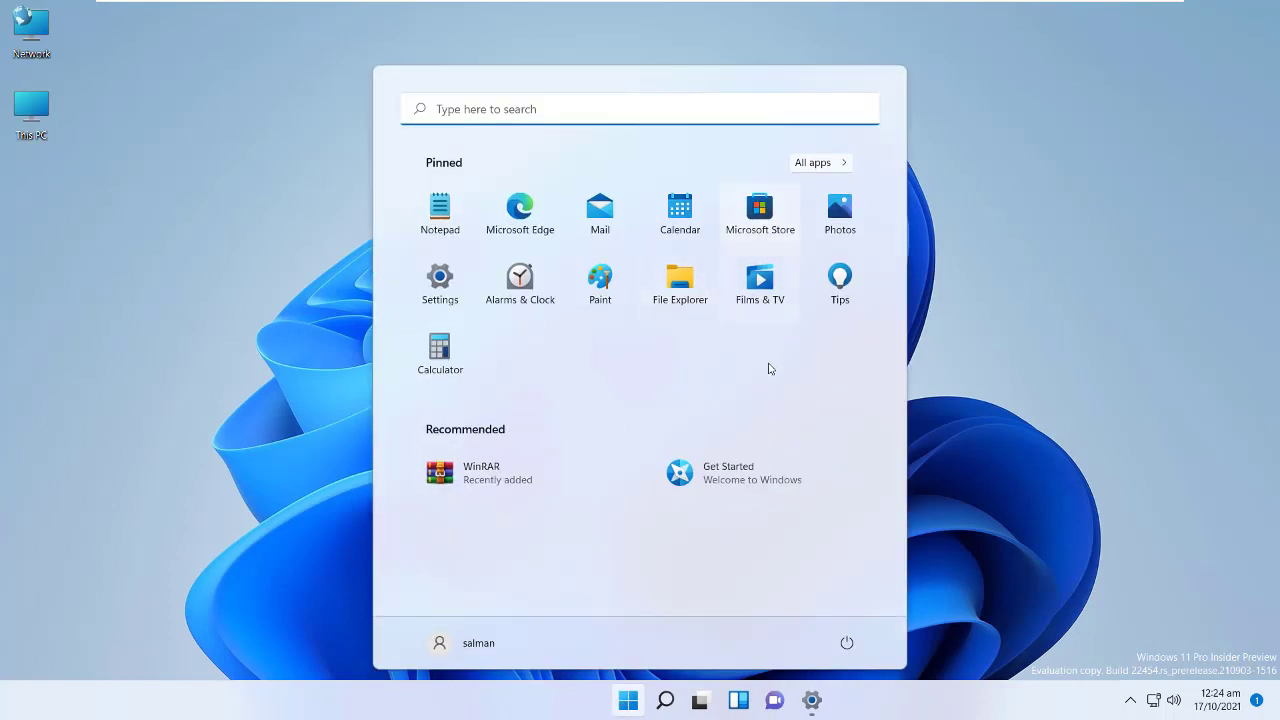
{"action": "left_click", "coordinate": [444, 286]}
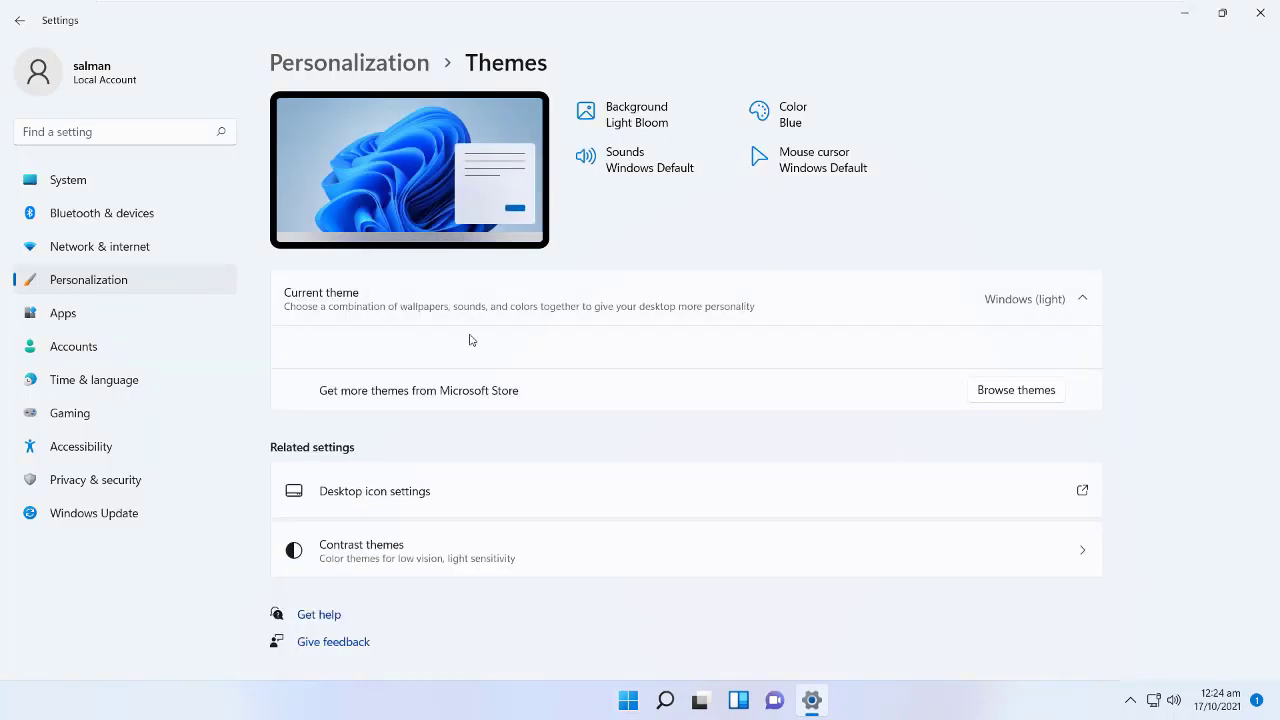
{"action": "left_click", "coordinate": [134, 134]}
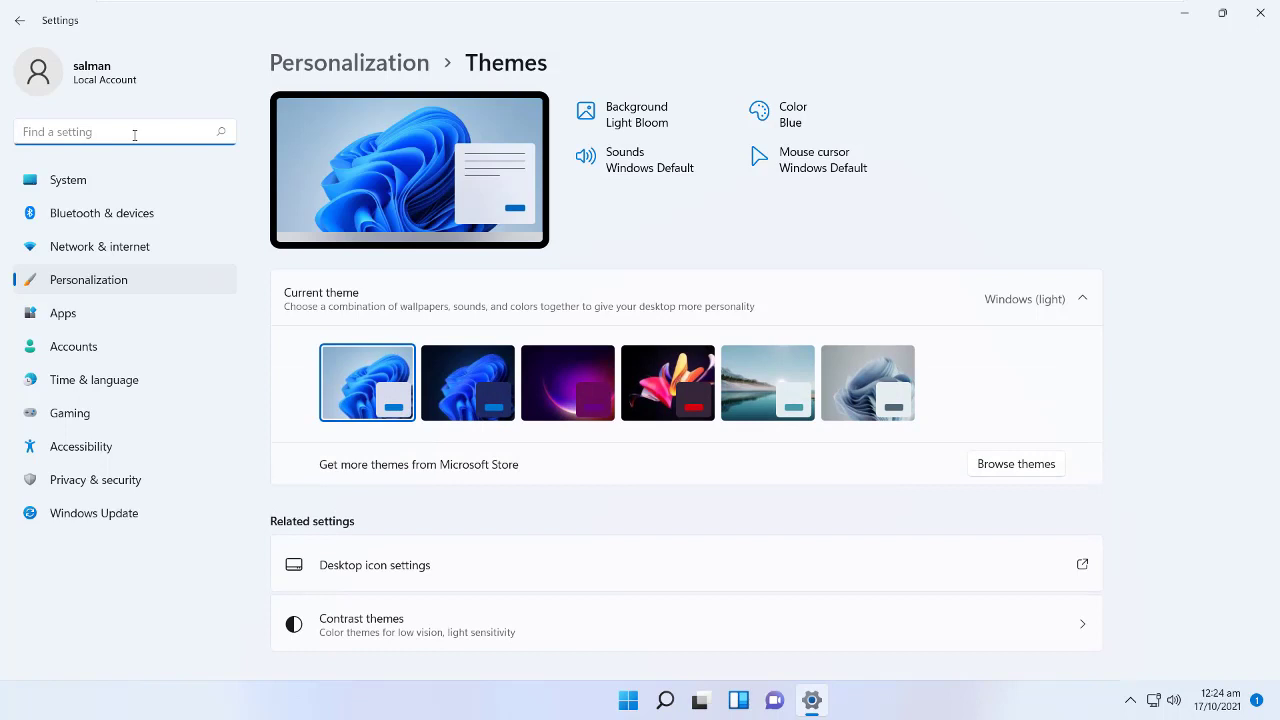
{"action": "type", "text": "power"}
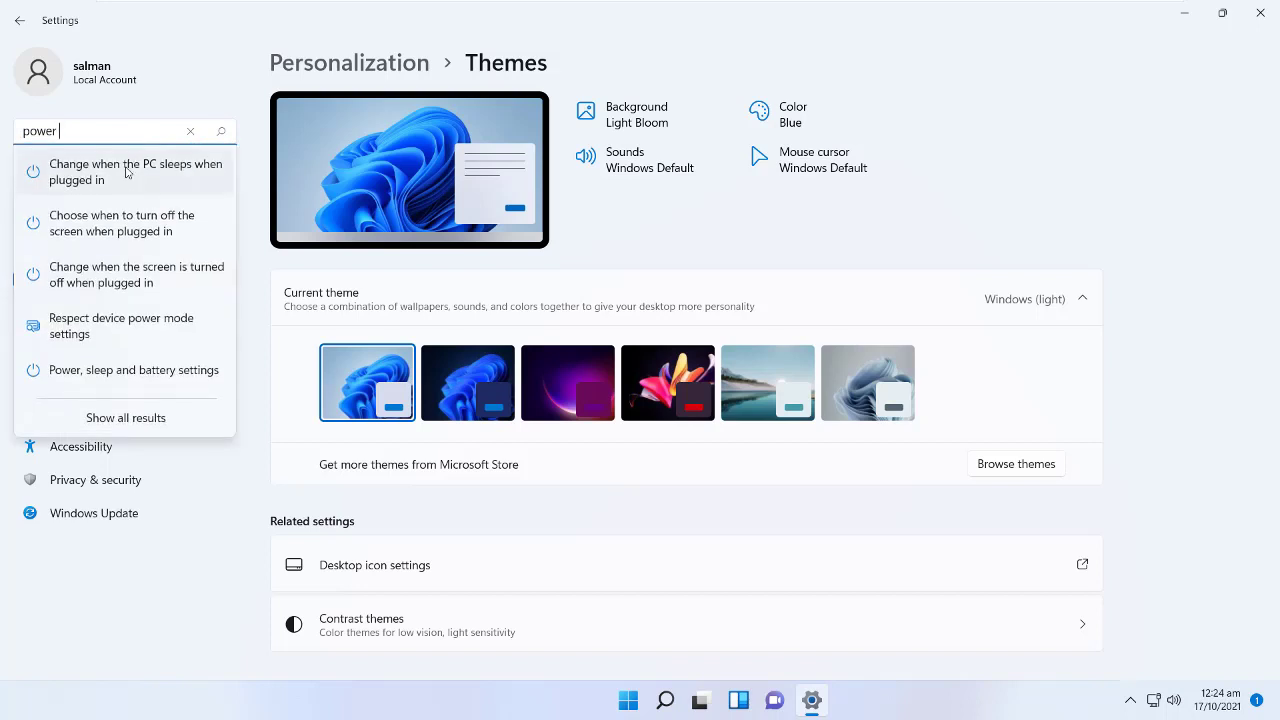
{"action": "left_click", "coordinate": [127, 172]}
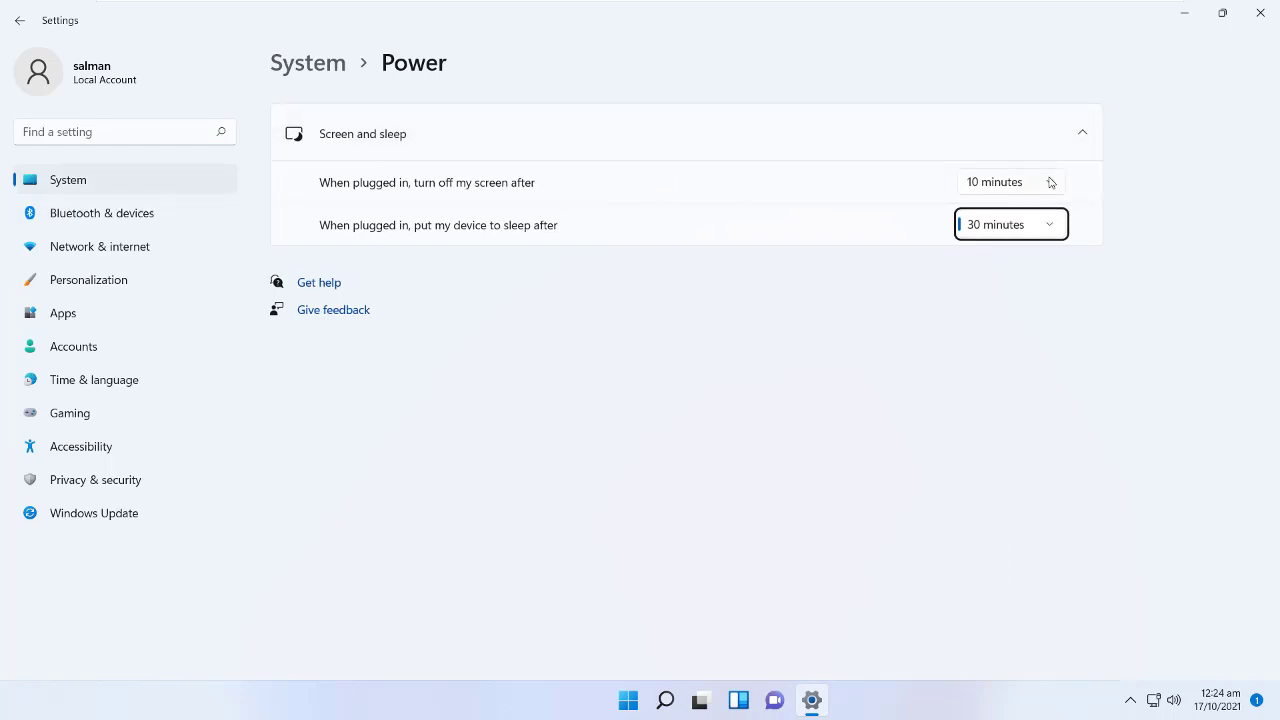
- Close Settings, view the notifications and the October 2021 calendar, and dismiss them
{"action": "left_click", "coordinate": [1260, 13]}
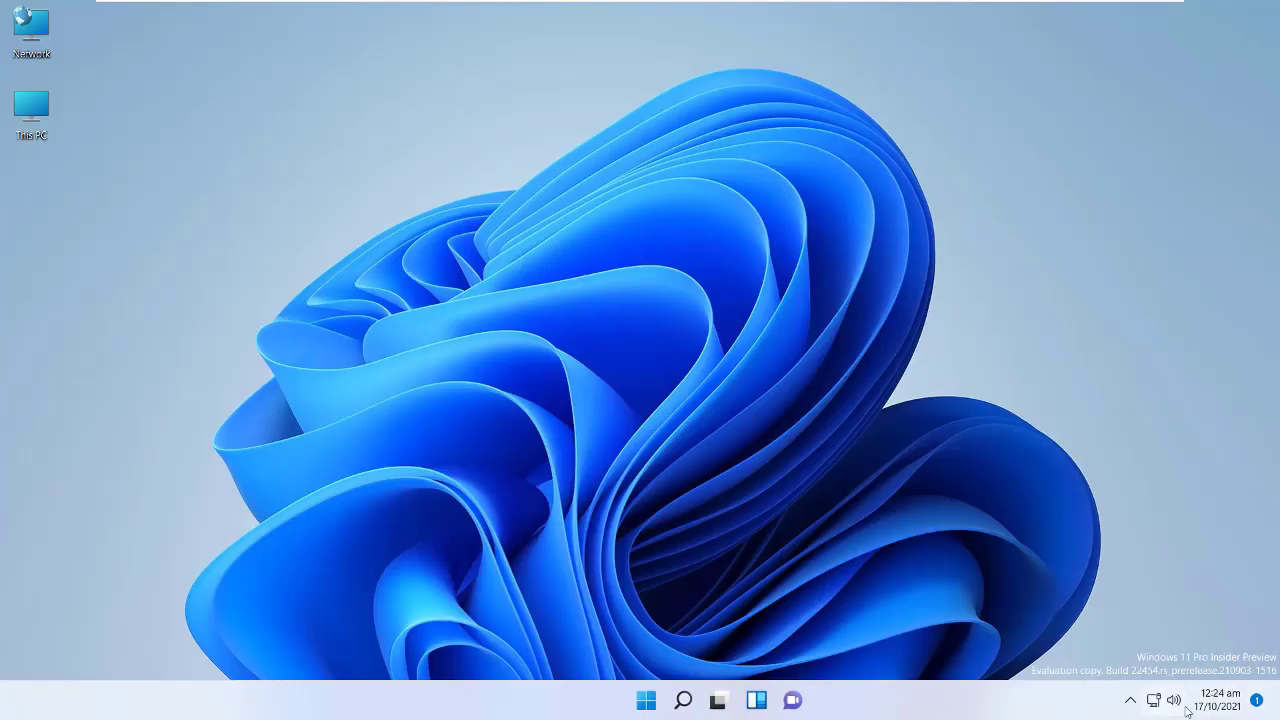
{"action": "left_click", "coordinate": [1239, 700]}
{"action": "left_click", "coordinate": [1239, 700]}
{"action": "left_click", "coordinate": [1237, 703]}
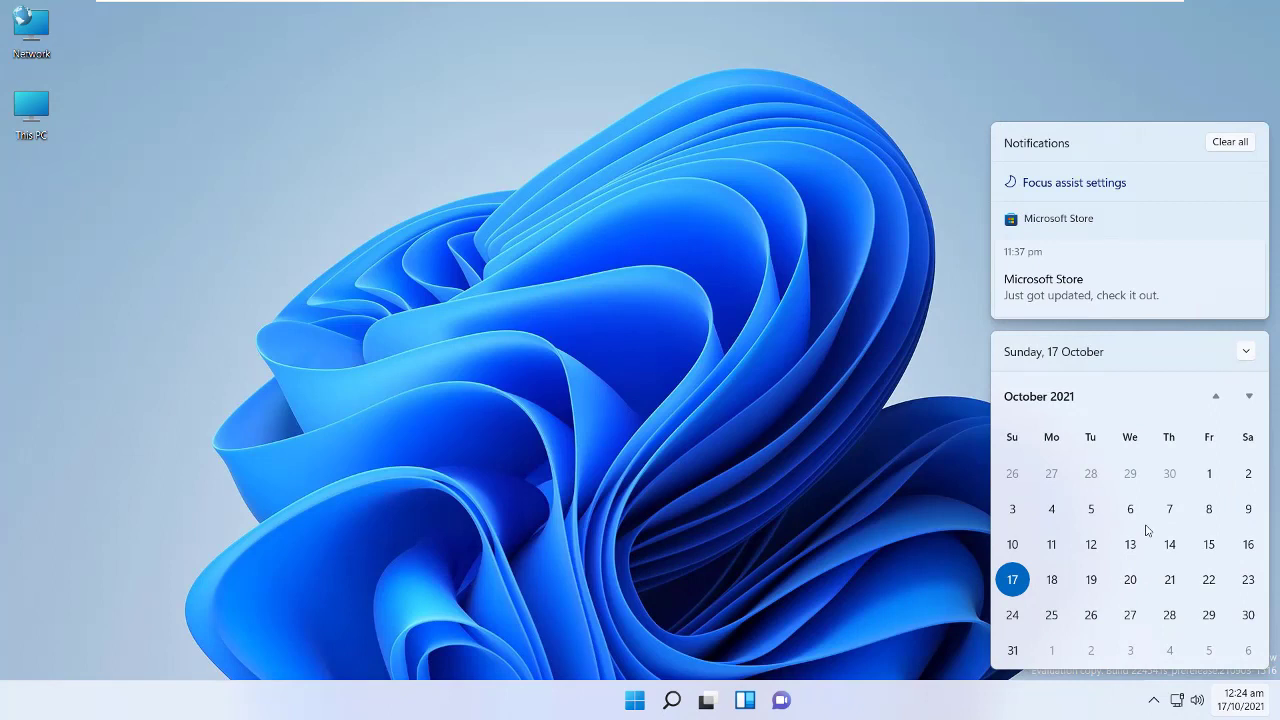
{"action": "left_click", "coordinate": [926, 560]}
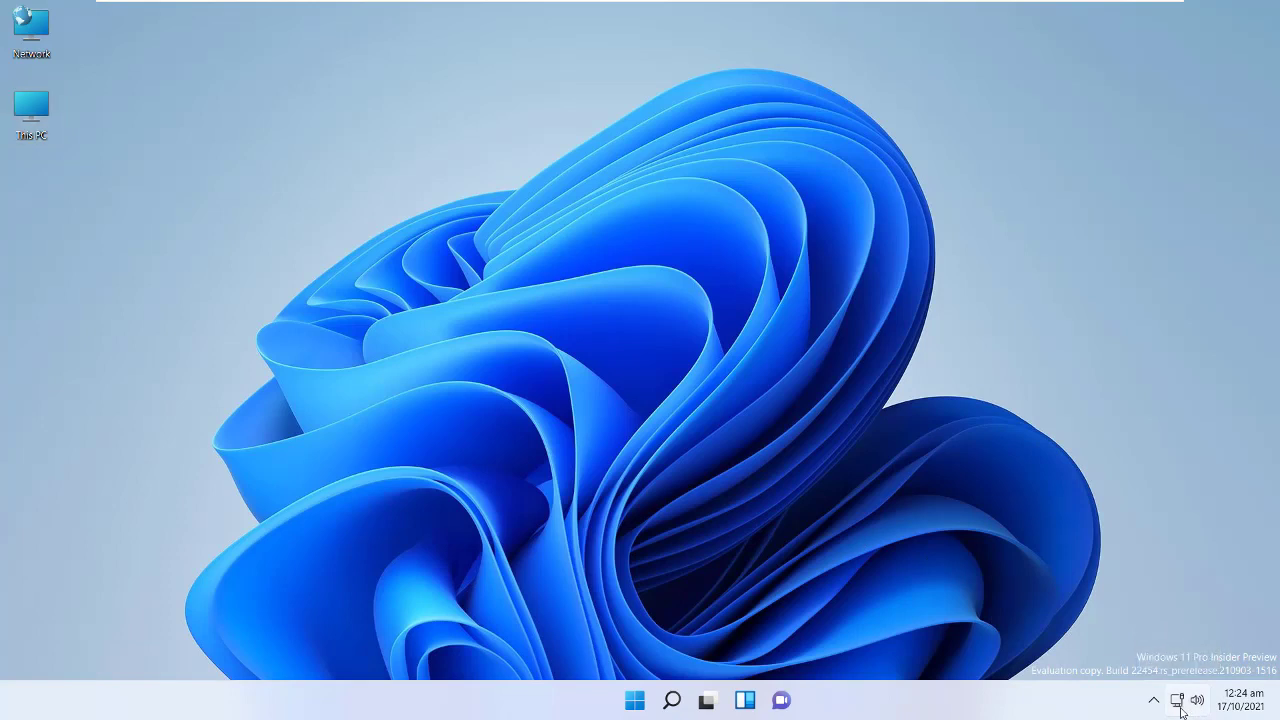
- Open the quick settings for sound and network, show their editing options, and close them without changing anything
{"action": "left_click", "coordinate": [1196, 701]}
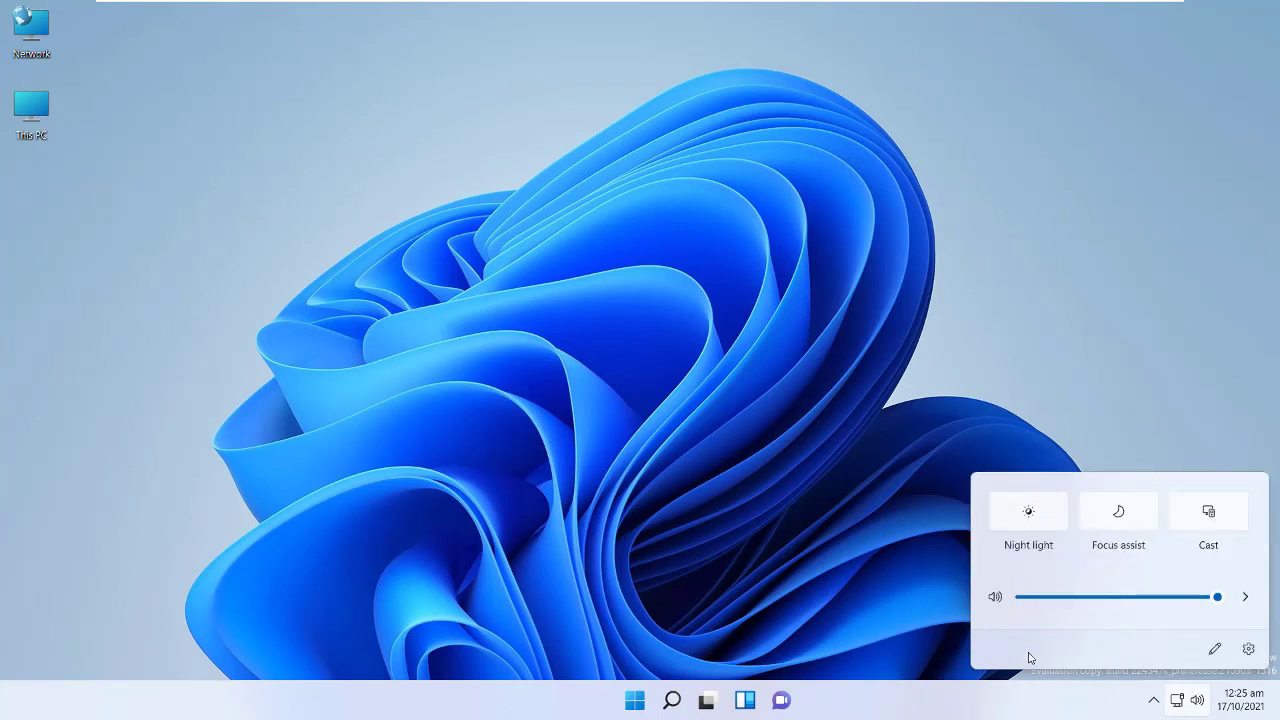
{"action": "left_click", "coordinate": [1212, 651]}
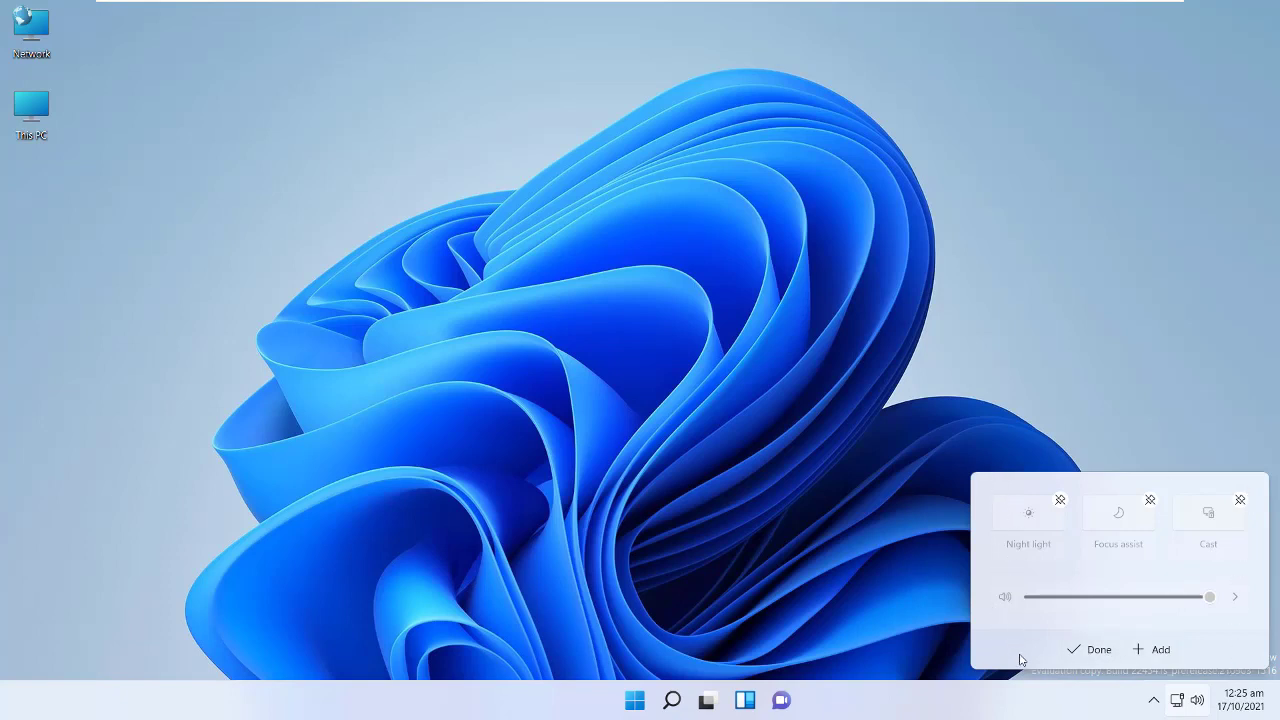
{"action": "left_click", "coordinate": [1139, 692]}
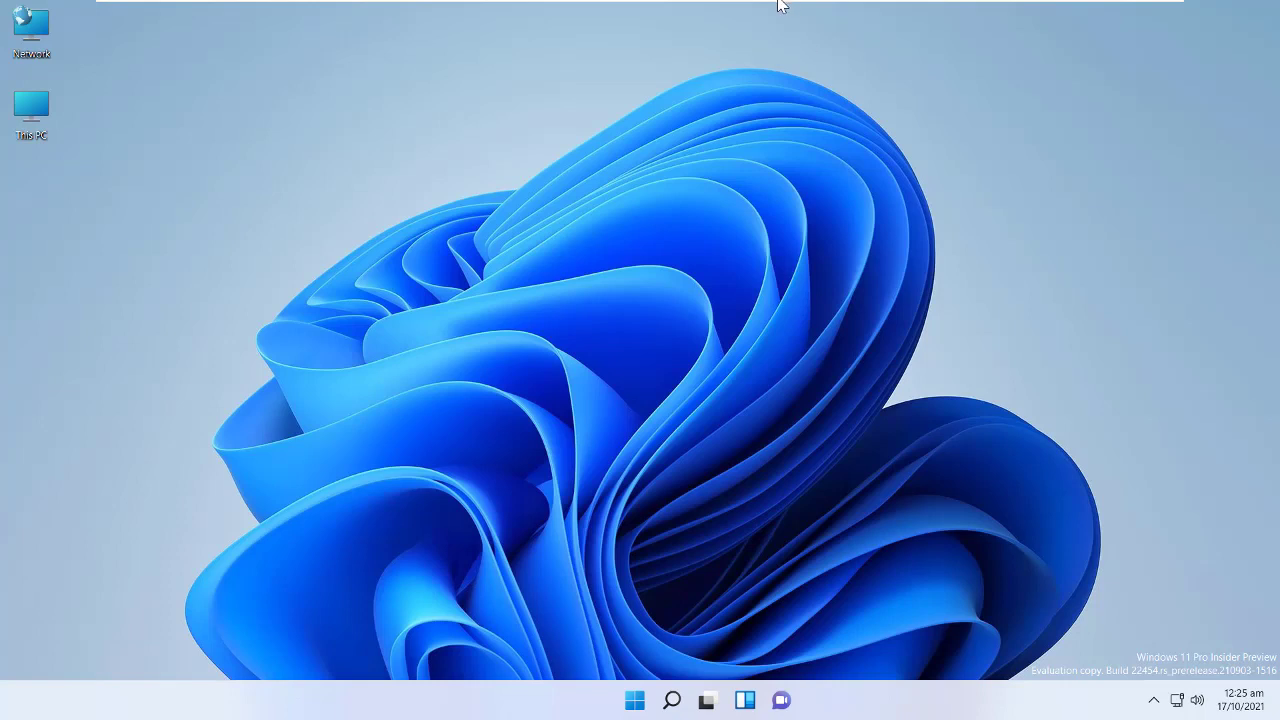
- Take the Windows 10 x64 virtual machine out of full-screen view and switch to the Camtasia recorder
{"action": "mouse_move", "coordinate": [758, 5]}
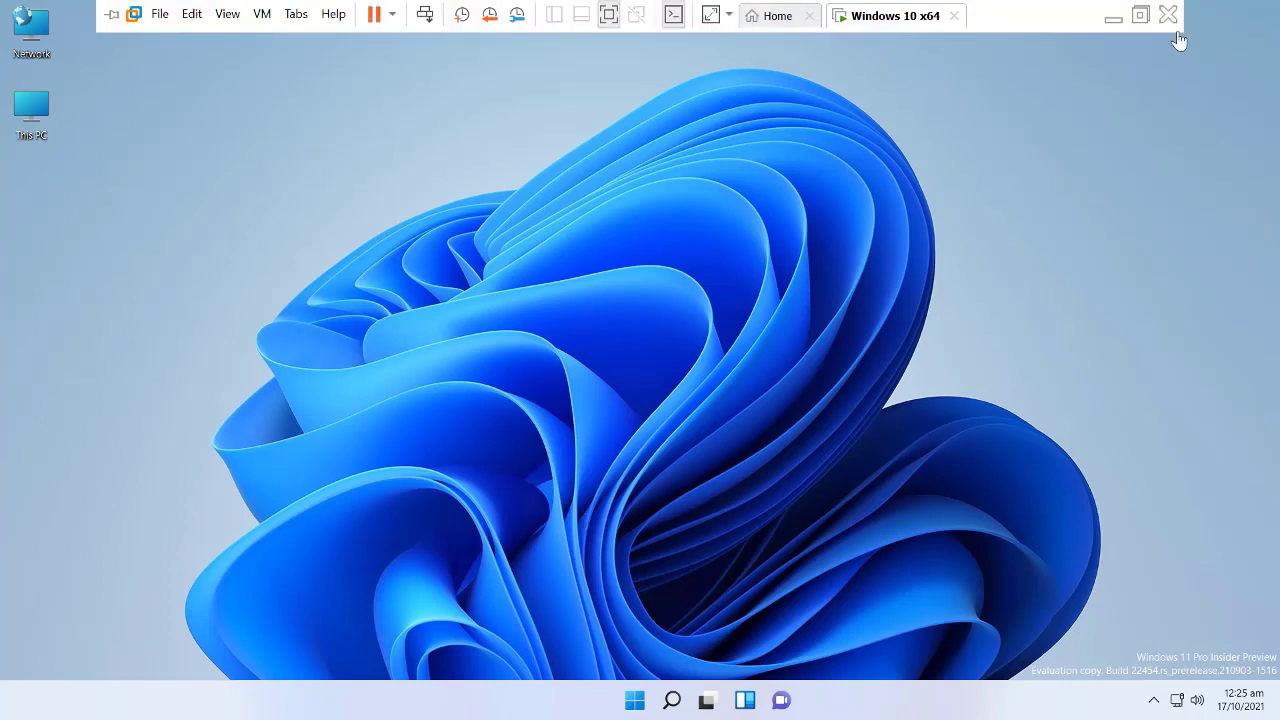
{"action": "left_click", "coordinate": [1140, 15]}
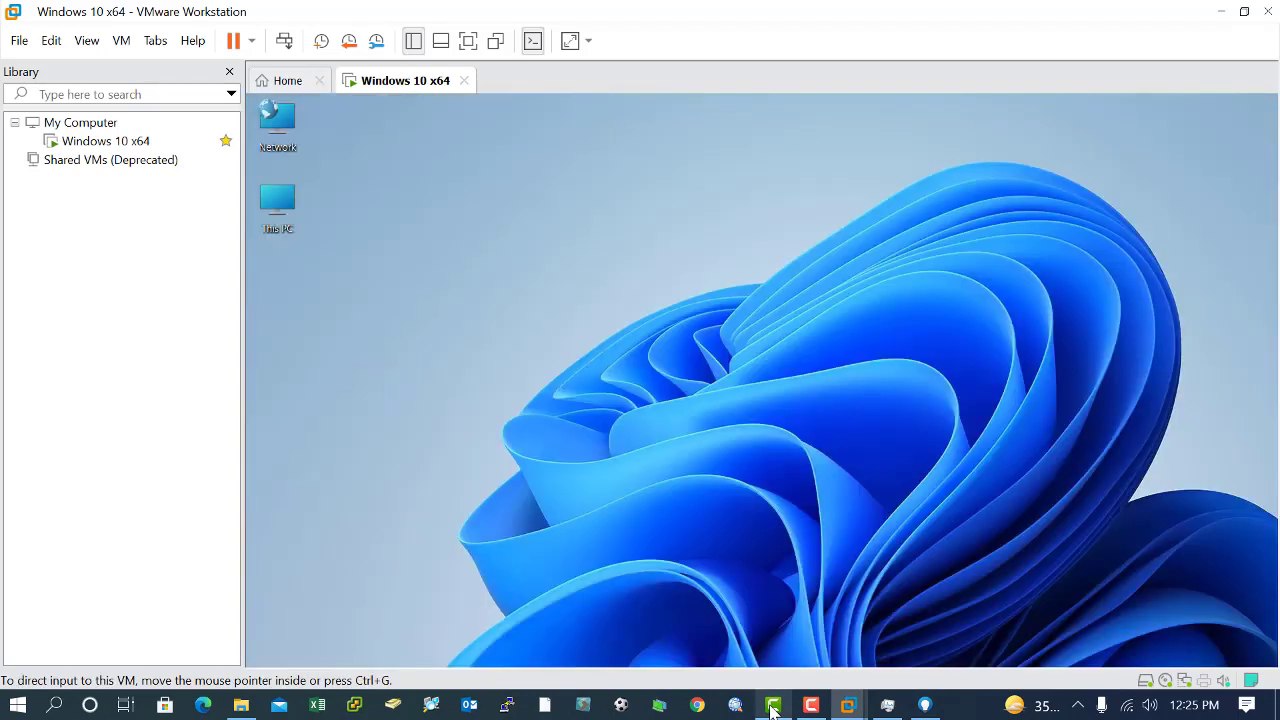
{"action": "left_click", "coordinate": [808, 712]}
{"action": "left_click", "coordinate": [808, 712]}
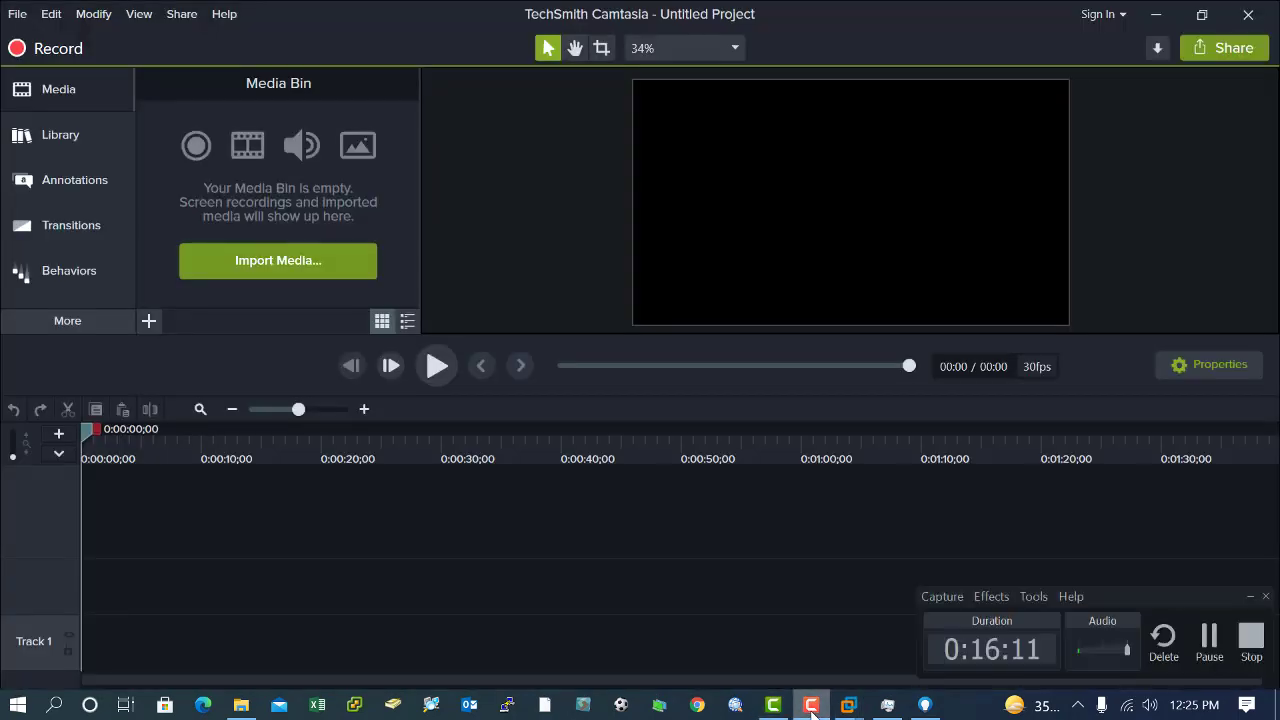